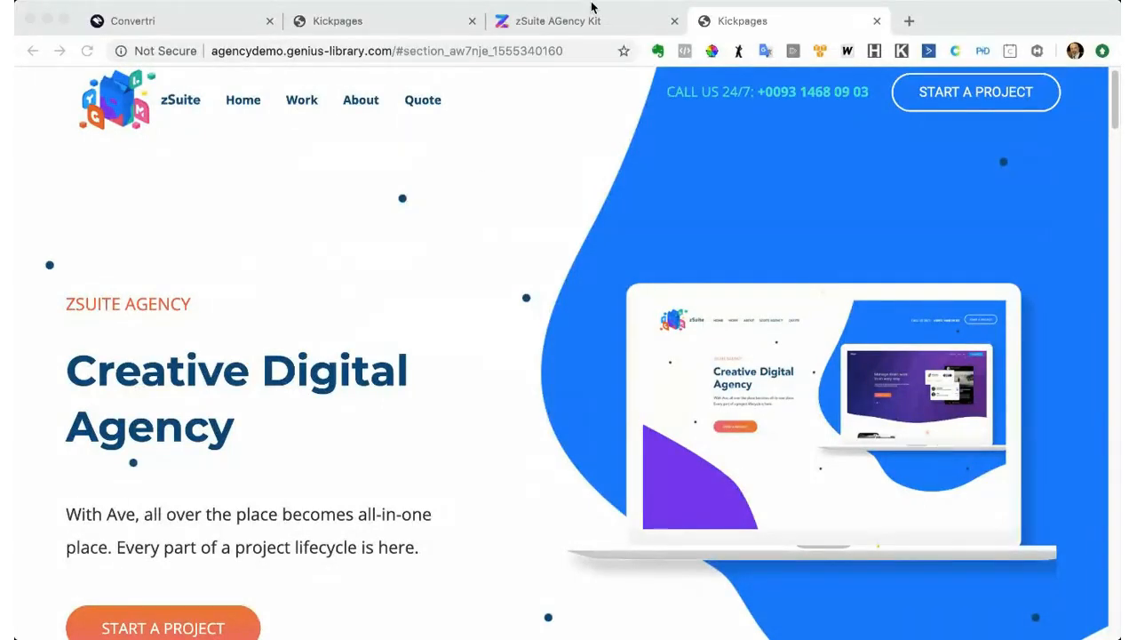
- Activate the browser window showing the agency demo site and make it slightly narrower
left_click(935, 12)
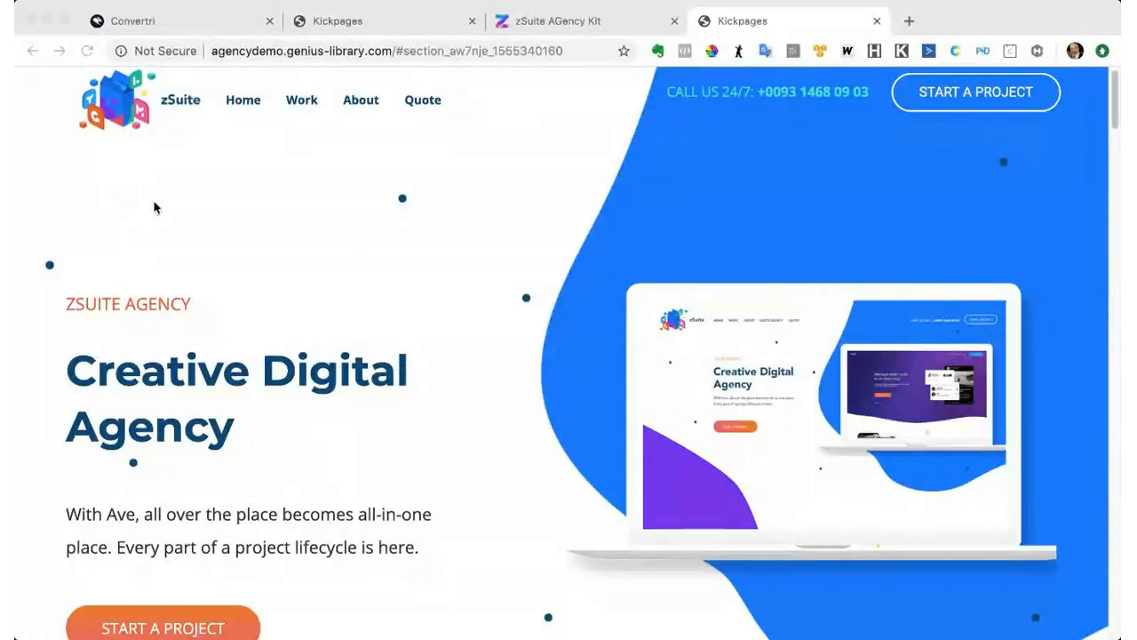
left_click(281, 207)
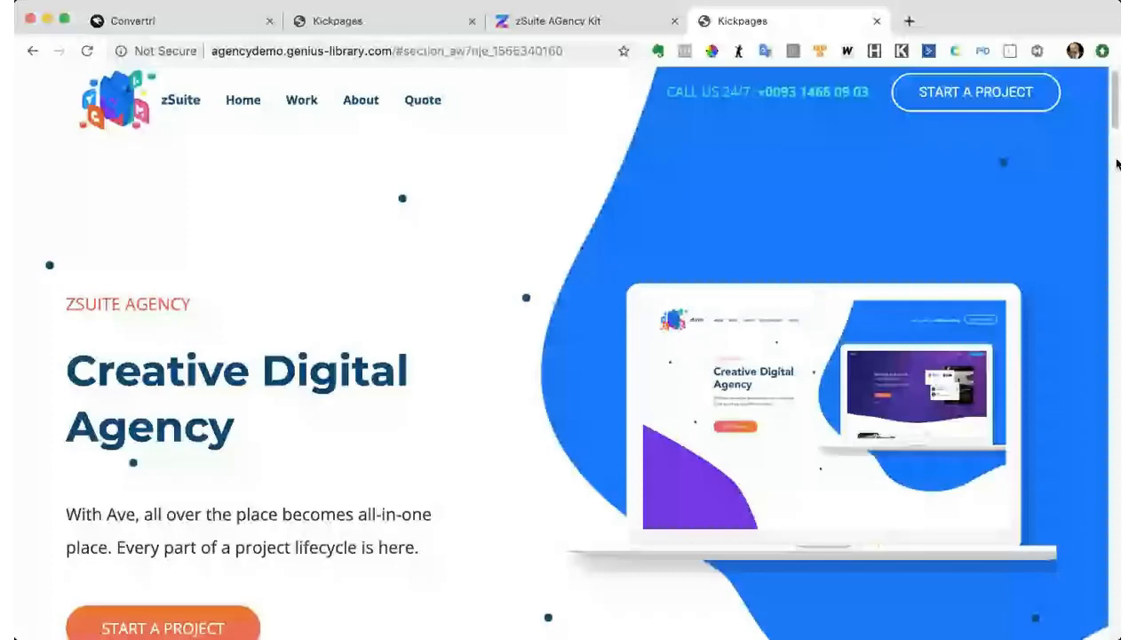
left_click_drag(1118, 163, 1087, 161)
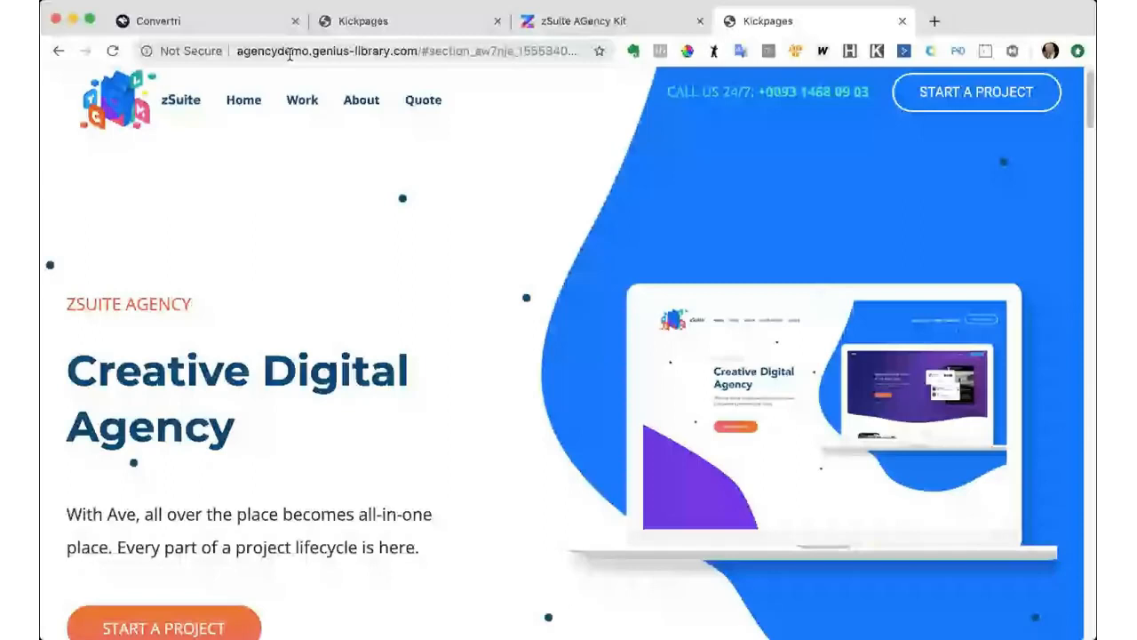
- Check the demo site's address, view the zSuite Agency Kit page and return to the demo site
left_click(289, 54)
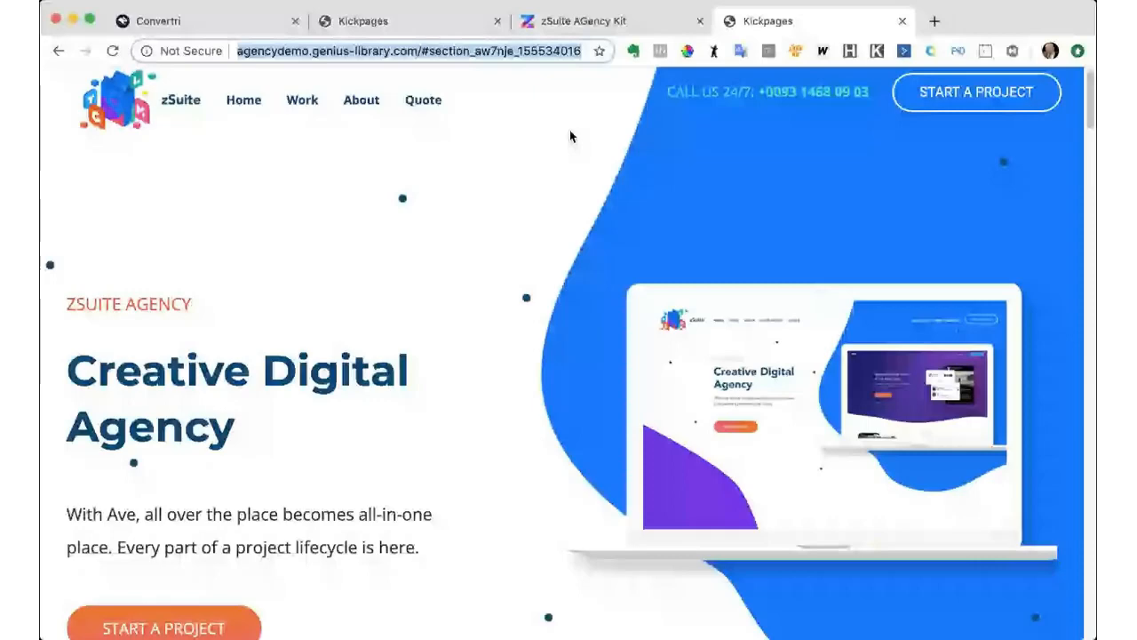
left_click(583, 21)
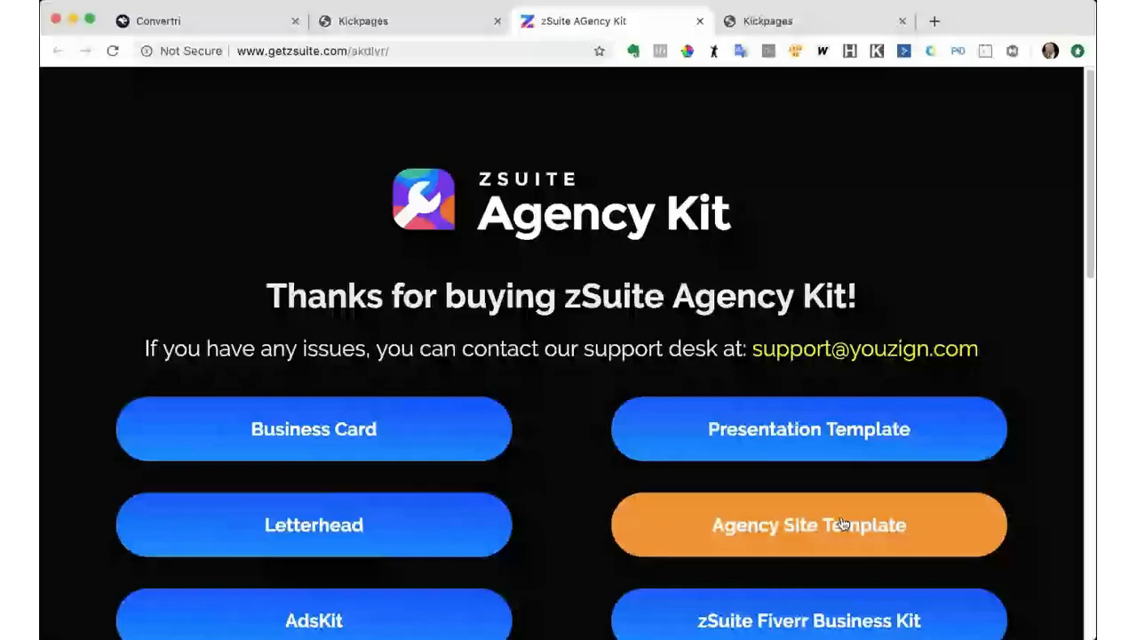
left_click(800, 22)
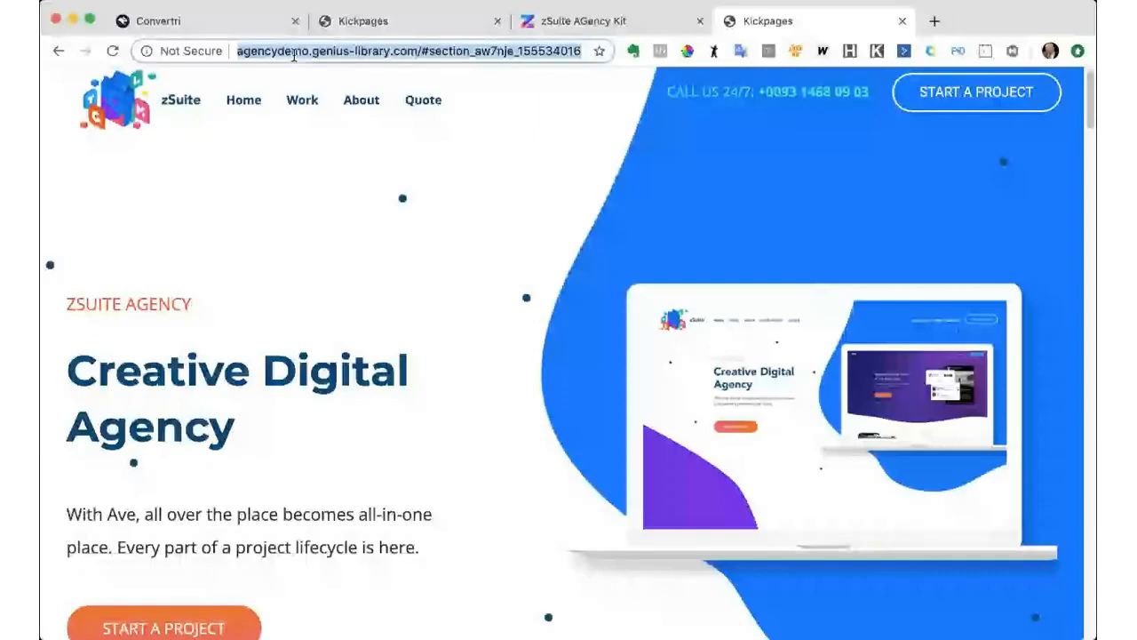
left_click(389, 171)
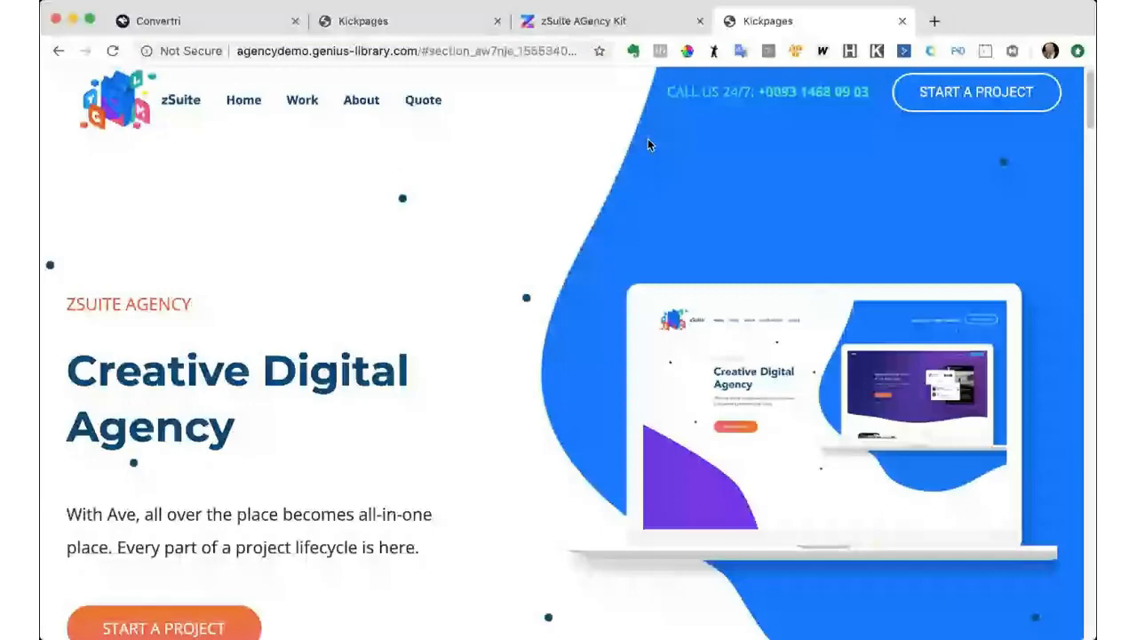
- Look through the demo site's sections down to the pricing plans and highlight the domain agencydemo.genius-library.com in its address
scroll(214, 406, "down", 3)
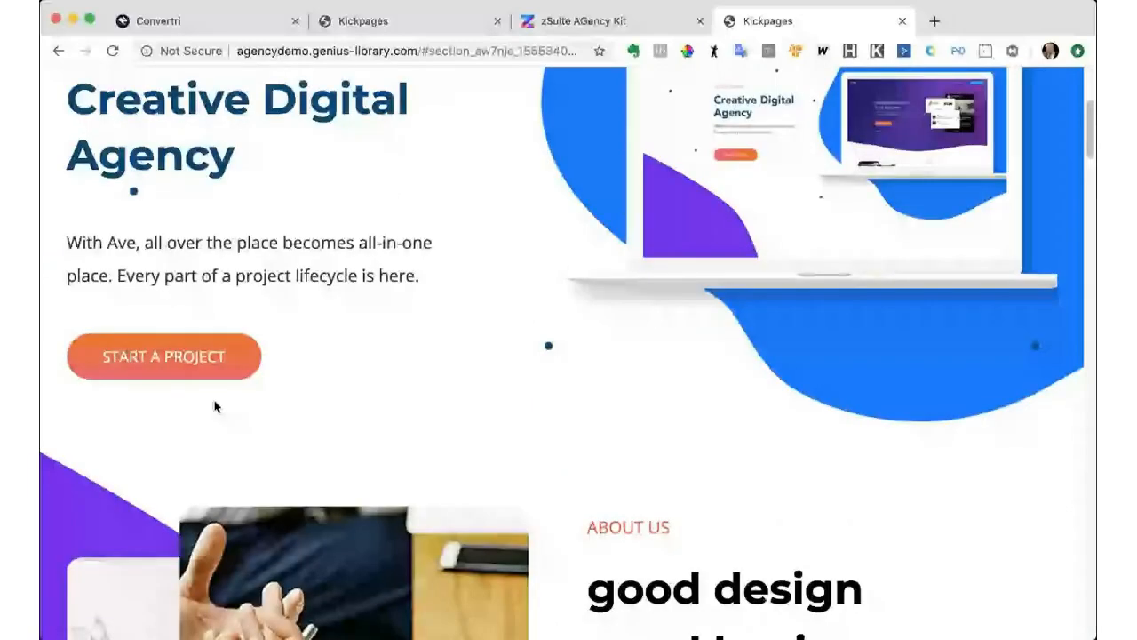
scroll(214, 406, "down", 6)
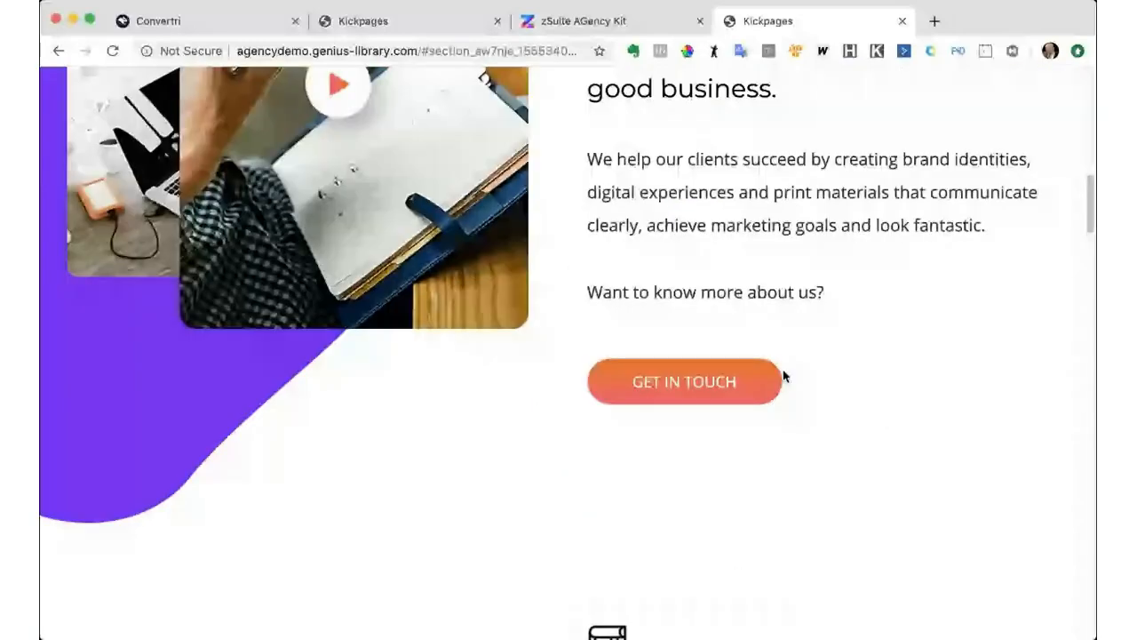
scroll(195, 452, "down", 6)
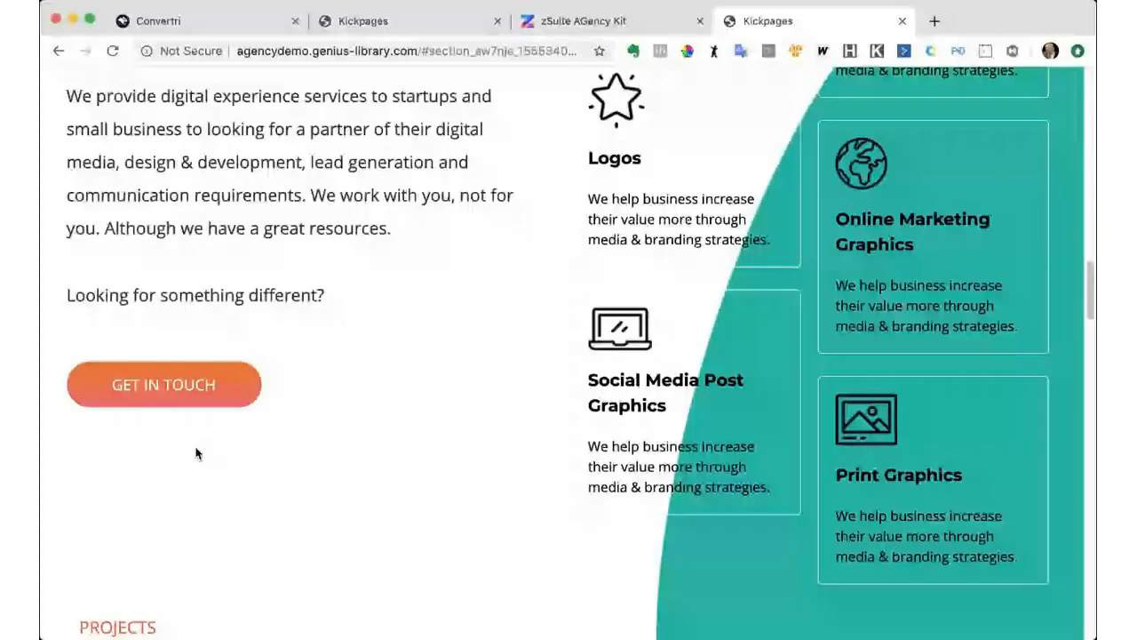
scroll(195, 452, "down", 2)
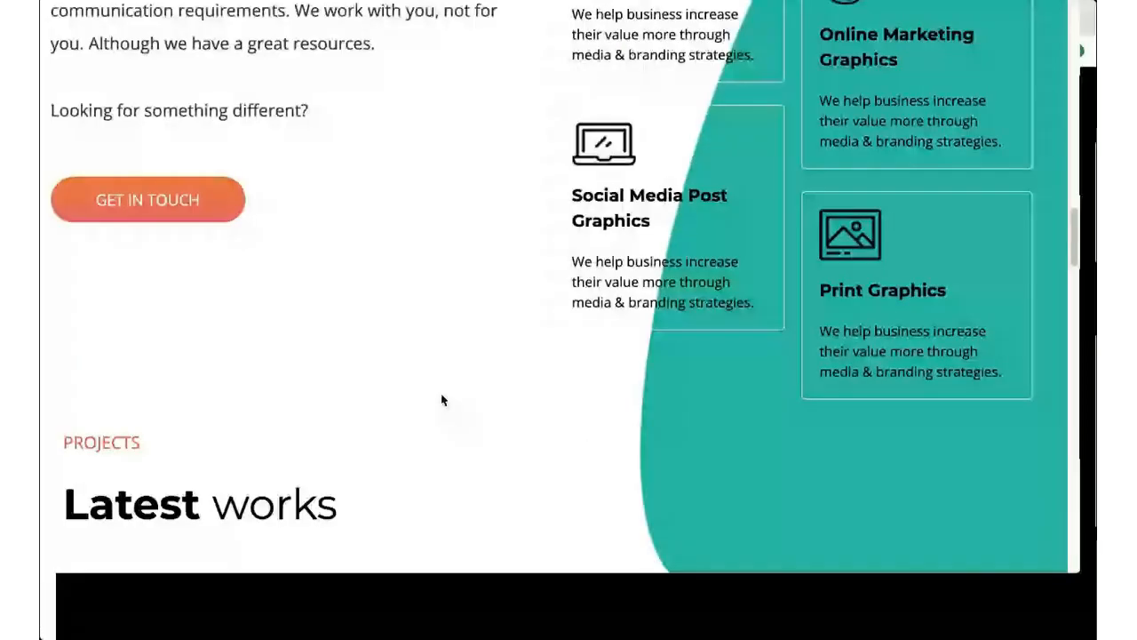
scroll(442, 400, "down", 5)
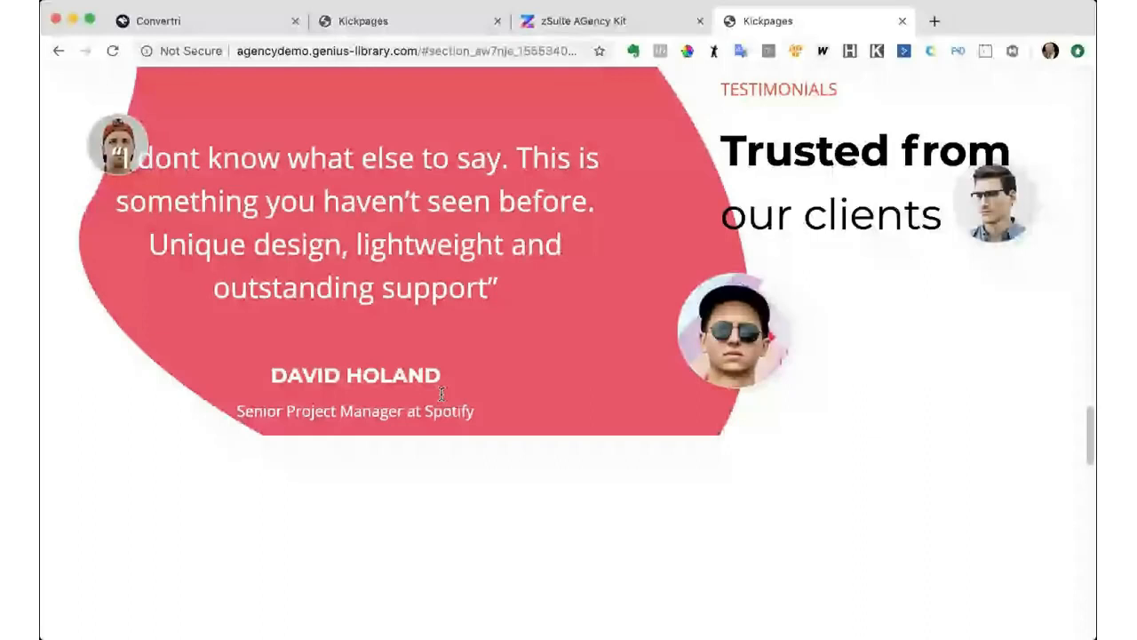
scroll(441, 395, "down", 5)
scroll(442, 401, "down", 5)
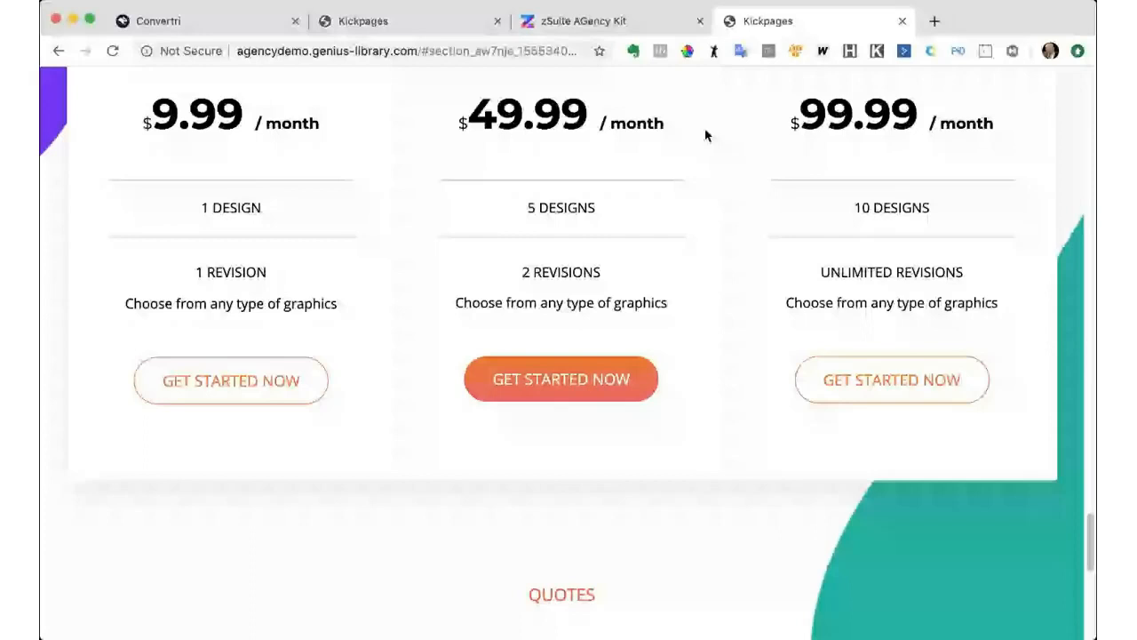
left_click_drag(238, 51, 417, 51)
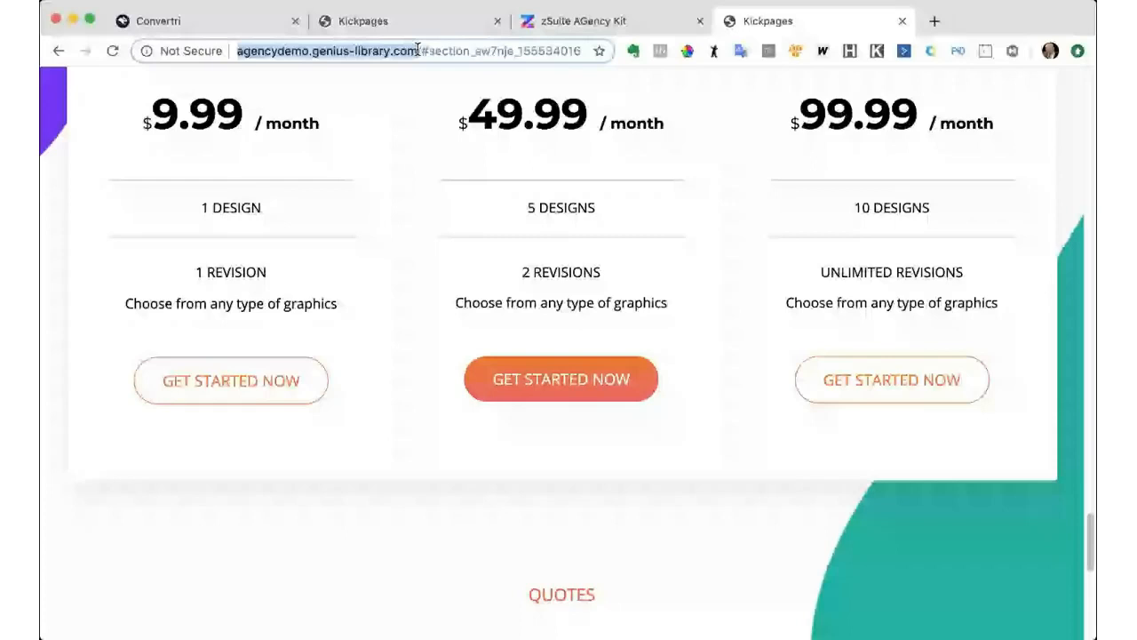
- In Convertri's main account, filter the funnels by visualteam.convertri.com and open the Demo funnel's agency-upgrade page for editing
left_click(206, 21)
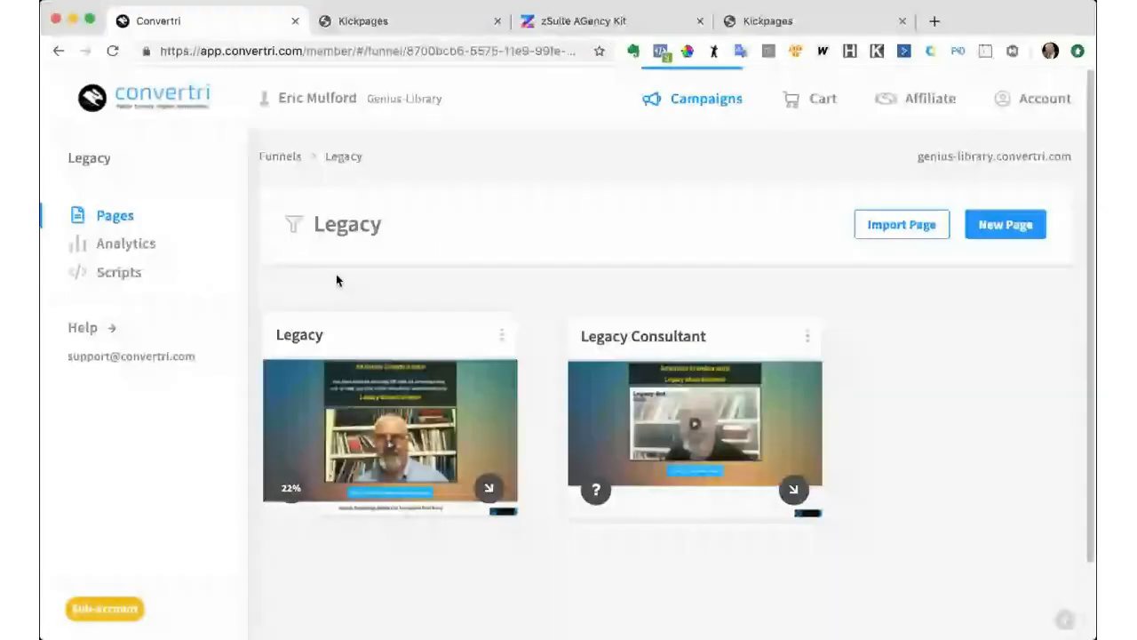
left_click(345, 98)
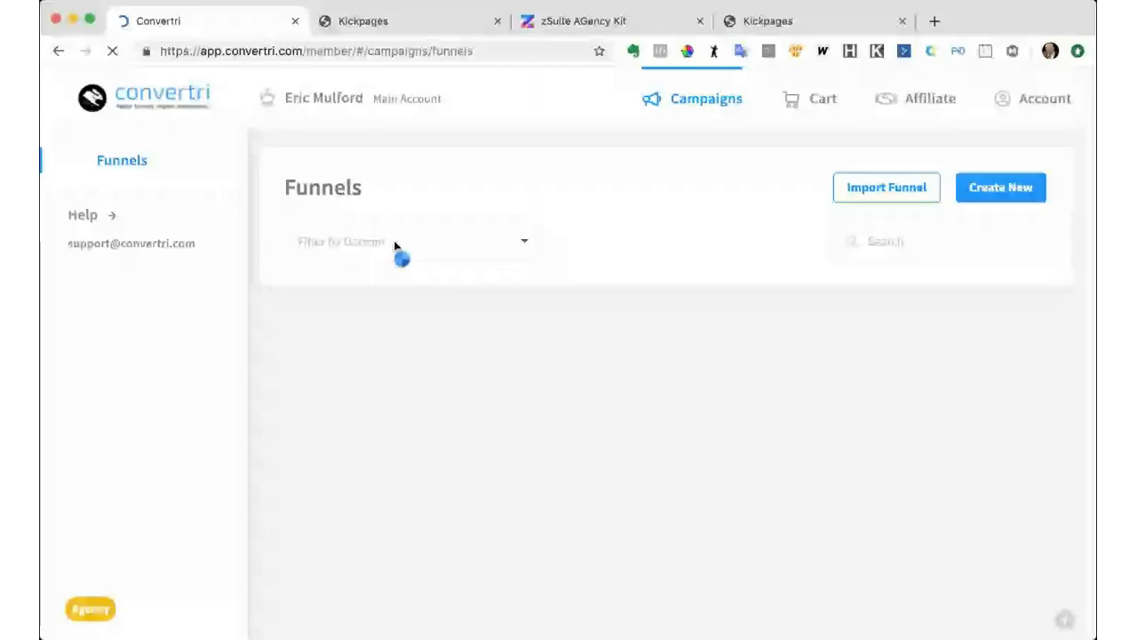
left_click(395, 245)
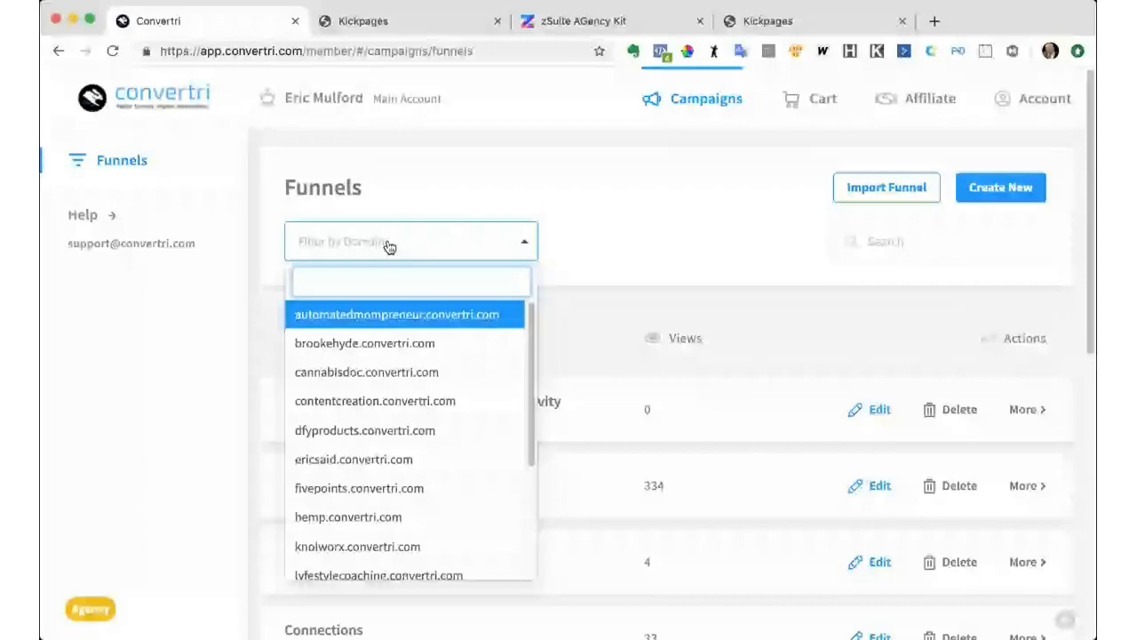
type("vis")
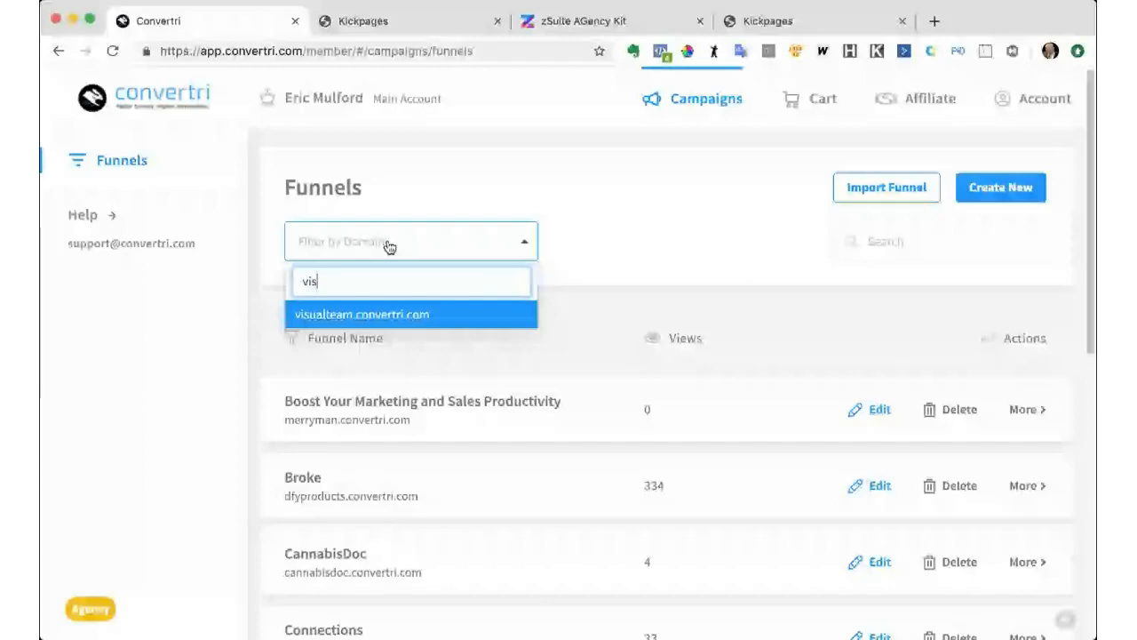
left_click(404, 318)
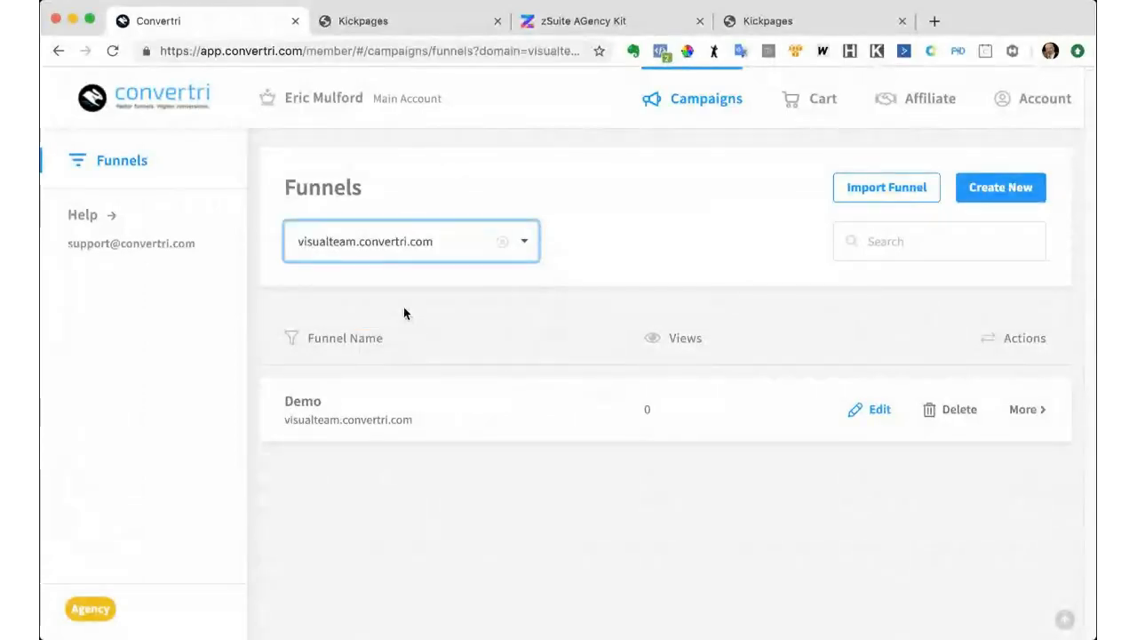
left_click(885, 413)
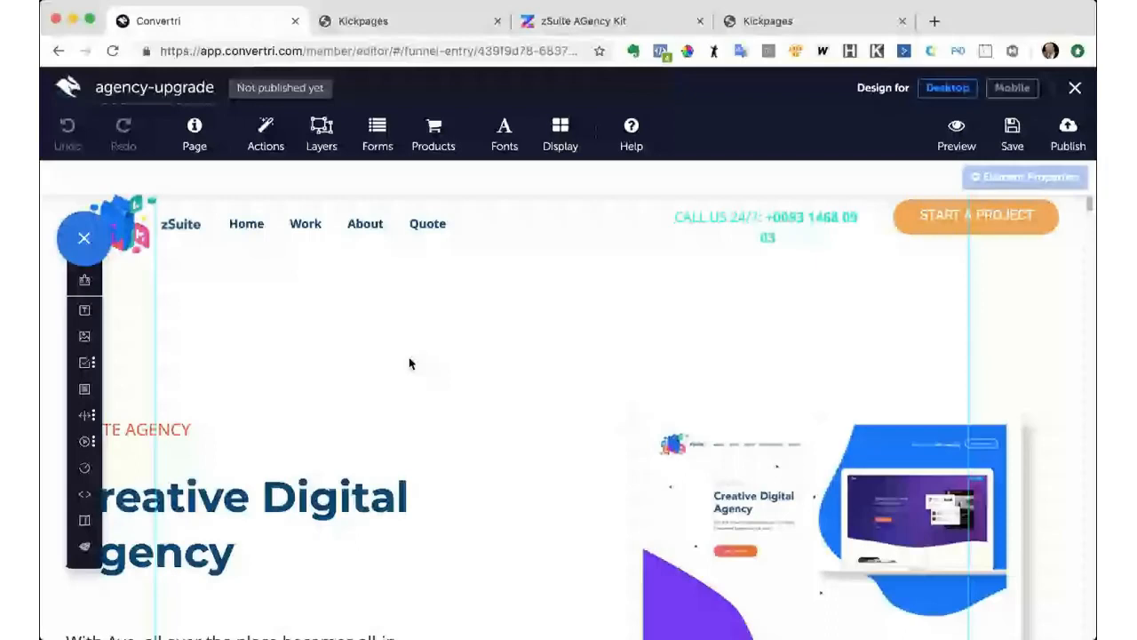
- Open the element properties of the START A PROJECT button in the page header to examine its link
scroll(409, 363, "down", 1)
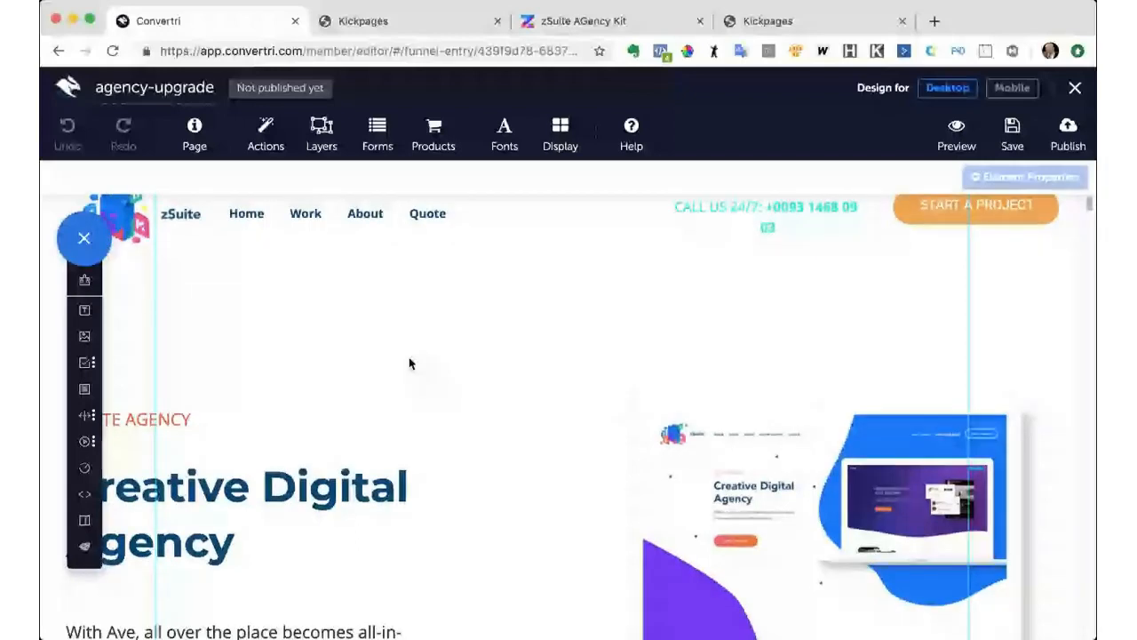
scroll(932, 228, "up", 2)
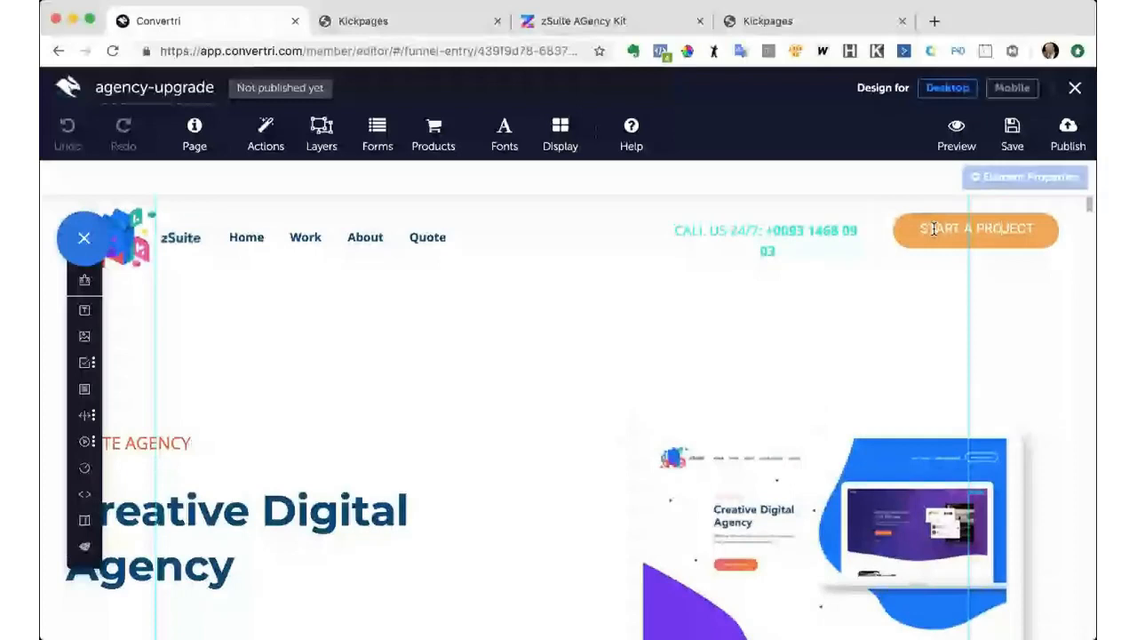
left_click(933, 228)
left_click(981, 178)
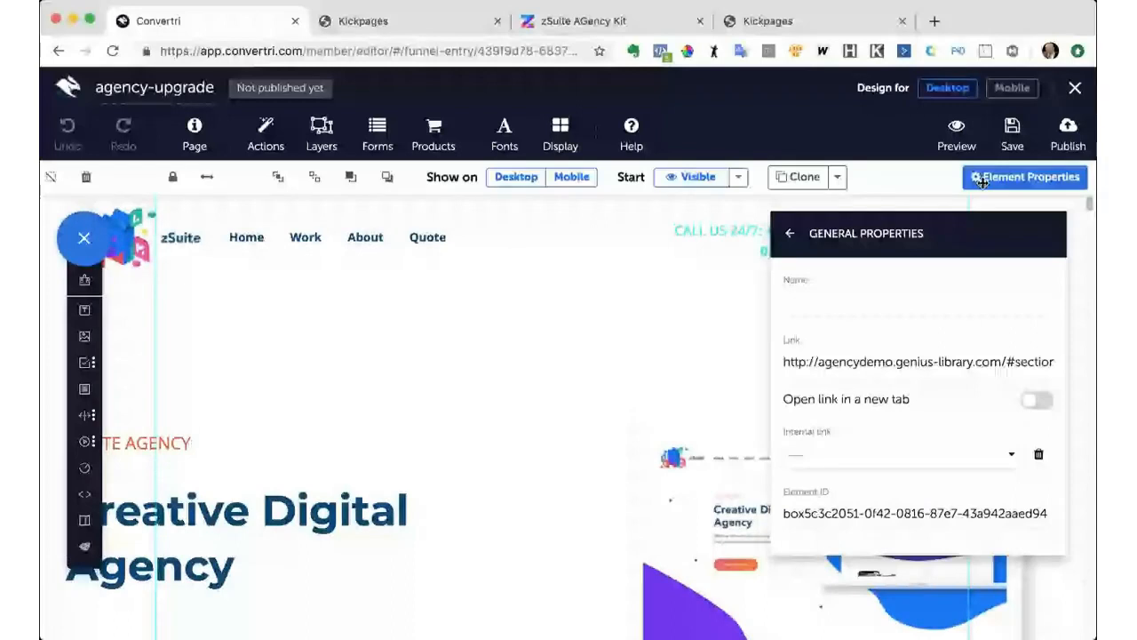
- Replace the phone number after CALL US 24/7: in the page header with the new contact phone number
left_click(780, 244)
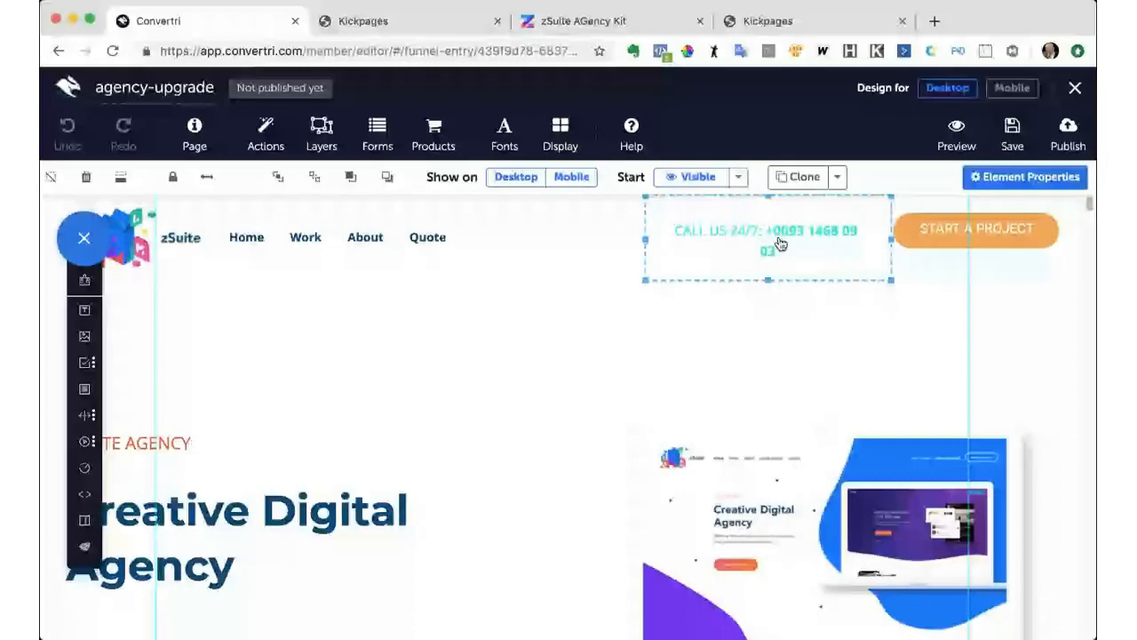
double_click(780, 244)
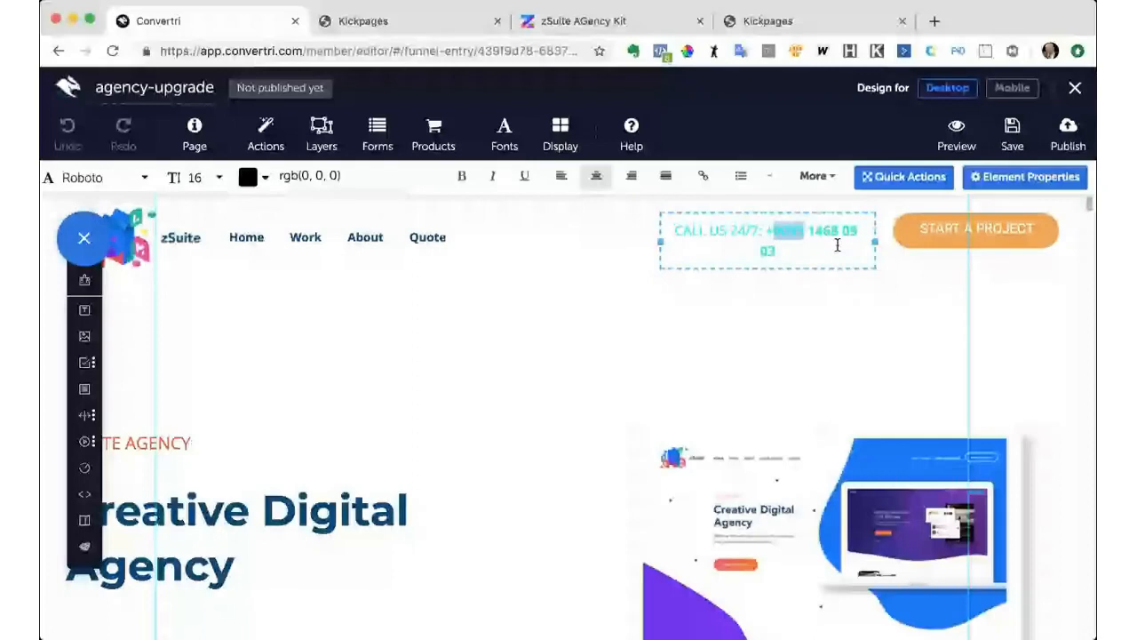
left_click(806, 251)
key("BackSpace")
key("BackSpace")
key("BackSpace")
key("BackSpace")
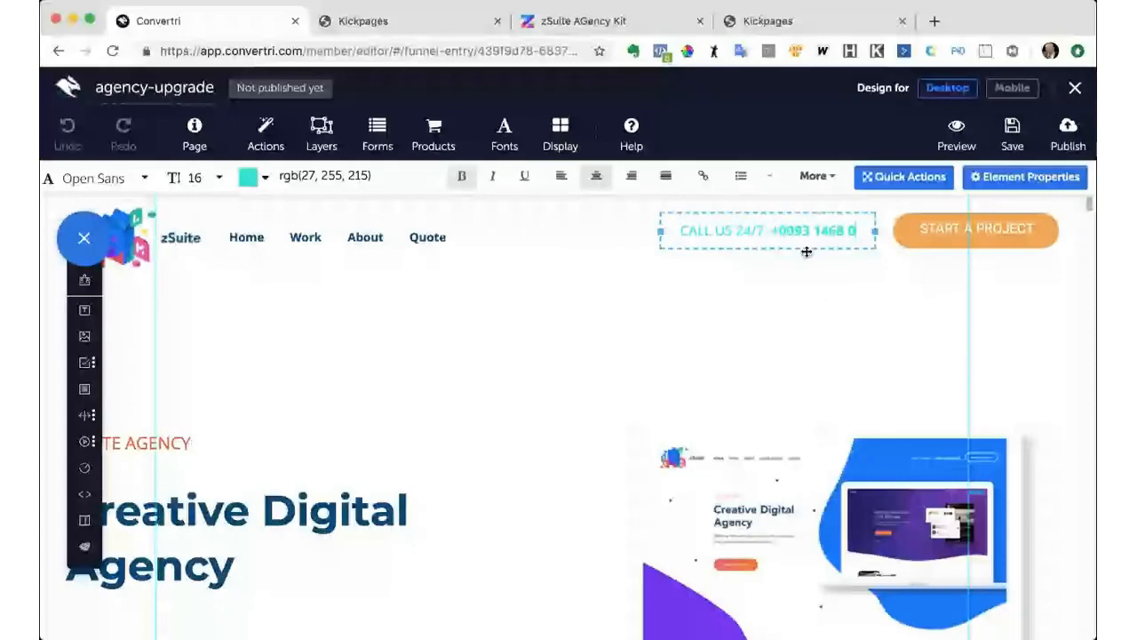
key("BackSpace")
key("BackSpace")
key("BackSpace")
key("BackSpace")
key("BackSpace")
key("BackSpace")
key("BackSpace")
key("BackSpace")
key("BackSpace")
key("BackSpace")
key("BackSpace")
key("BackSpace")
key("BackSpace")
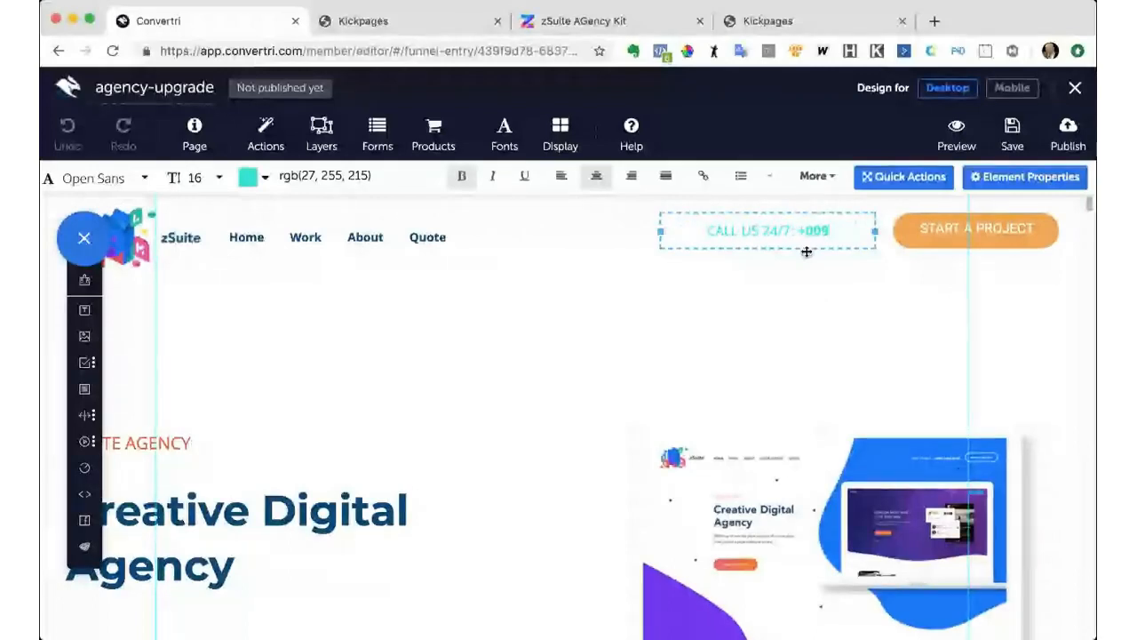
type(":")
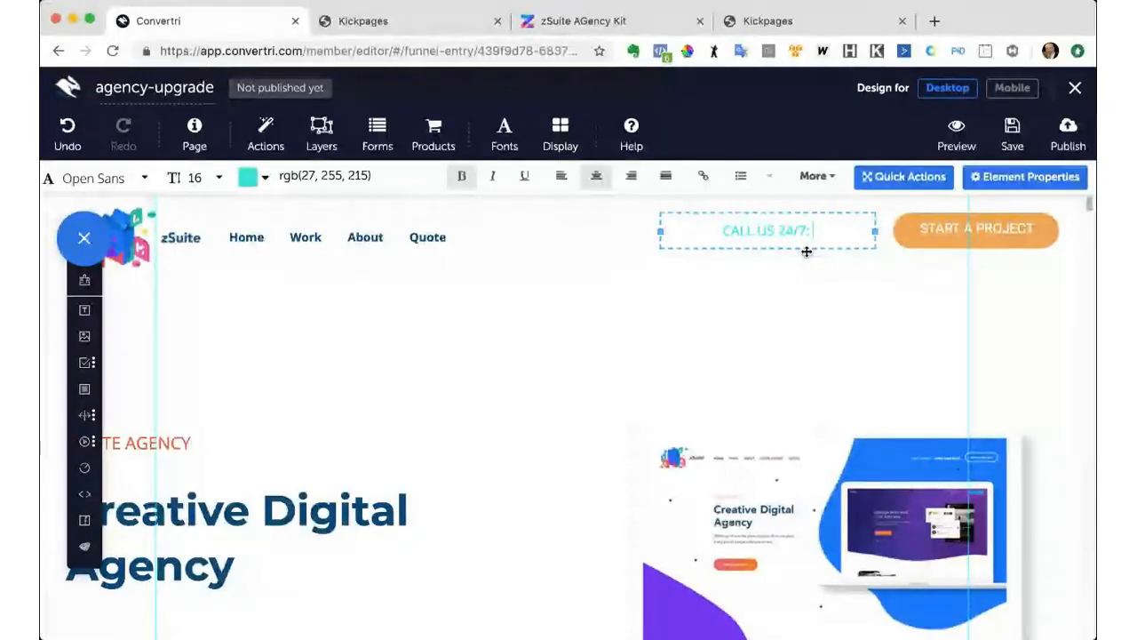
type(" 555229")
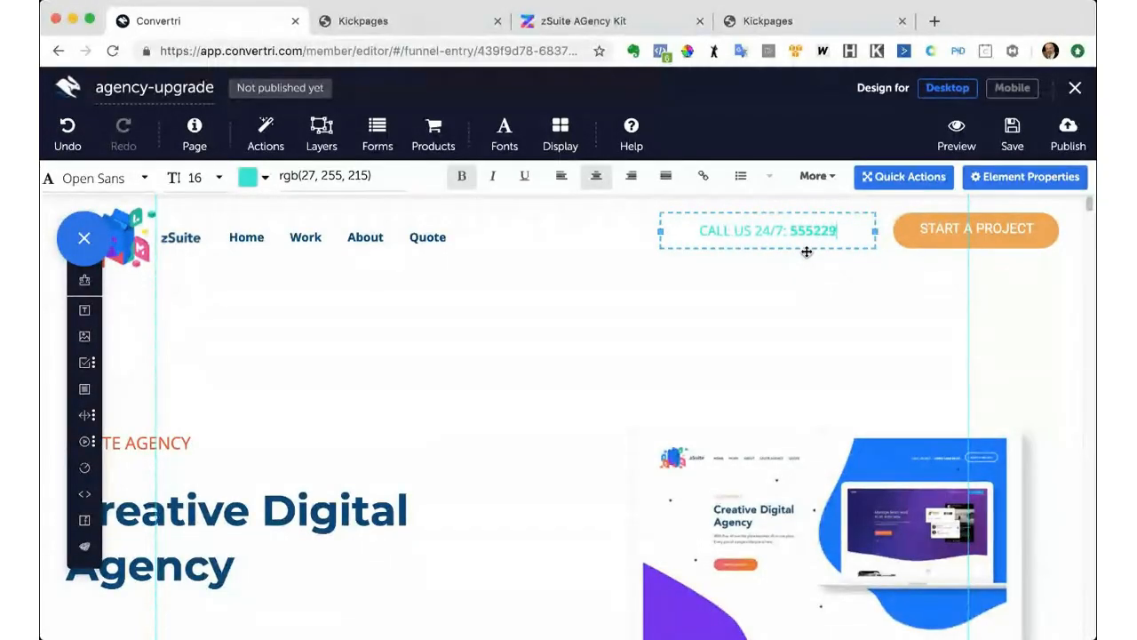
key("BackSpace")
key("BackSpace")
key("BackSpace")
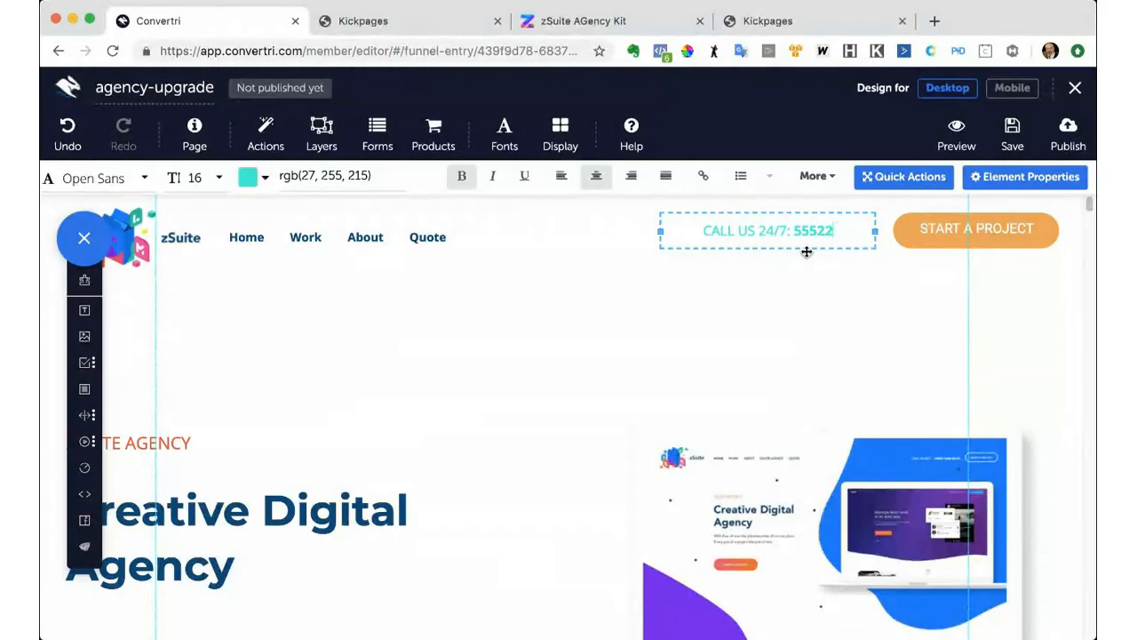
type("-240-9087")
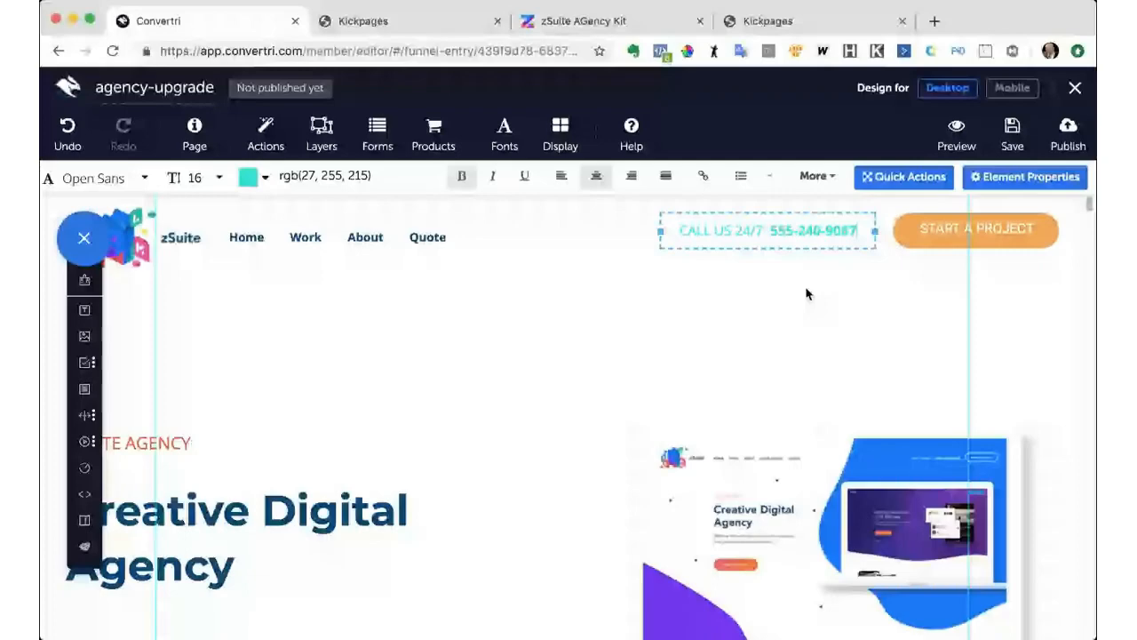
- Open the general properties of the START A PROJECT button in the Creative Digital Agency section to examine its link
scroll(537, 356, "down", 1)
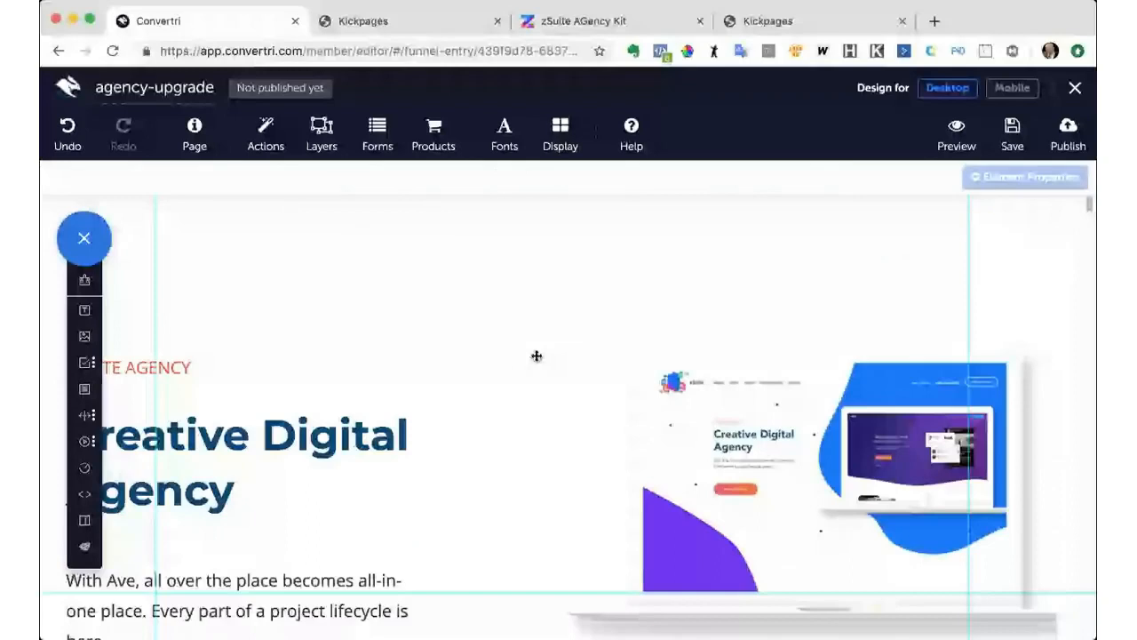
scroll(536, 355, "down", 2)
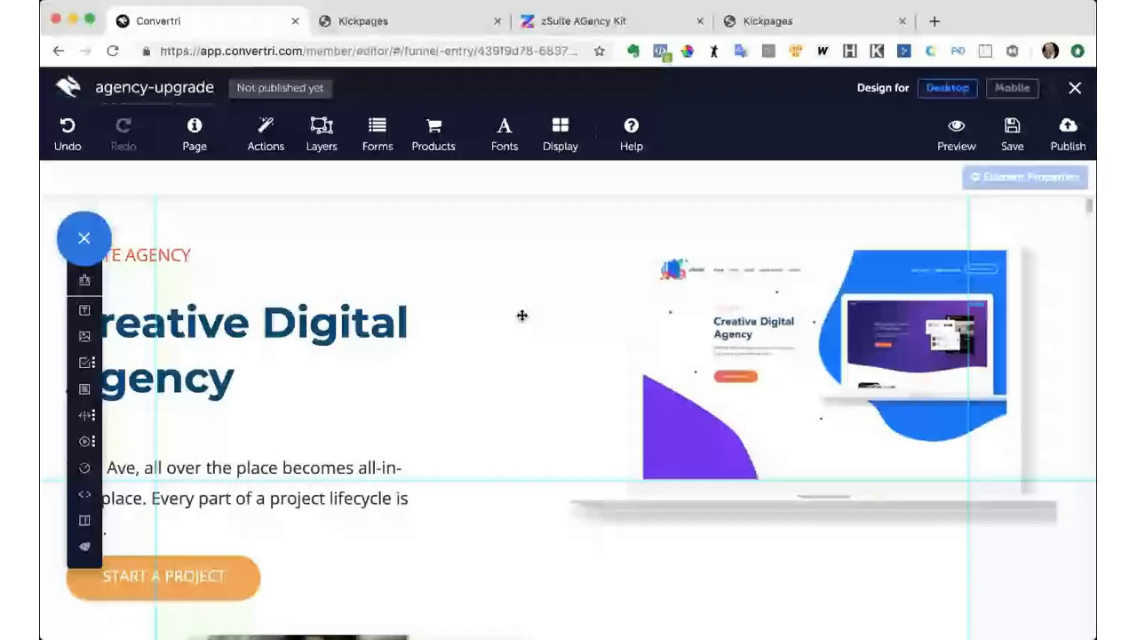
scroll(182, 306, "down", 5)
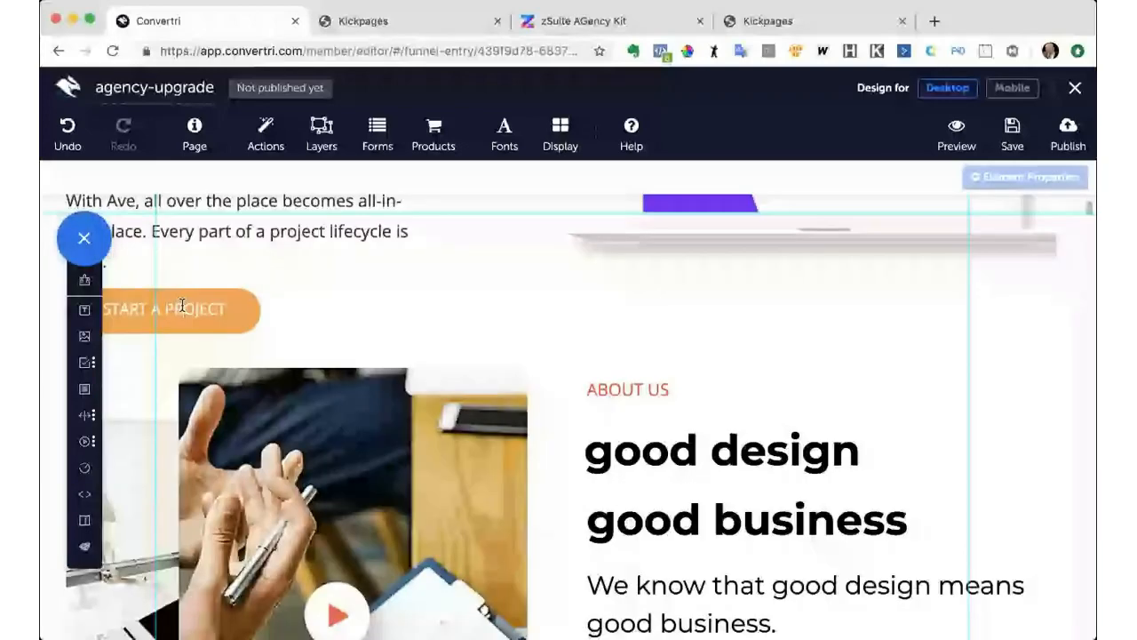
left_click(182, 305)
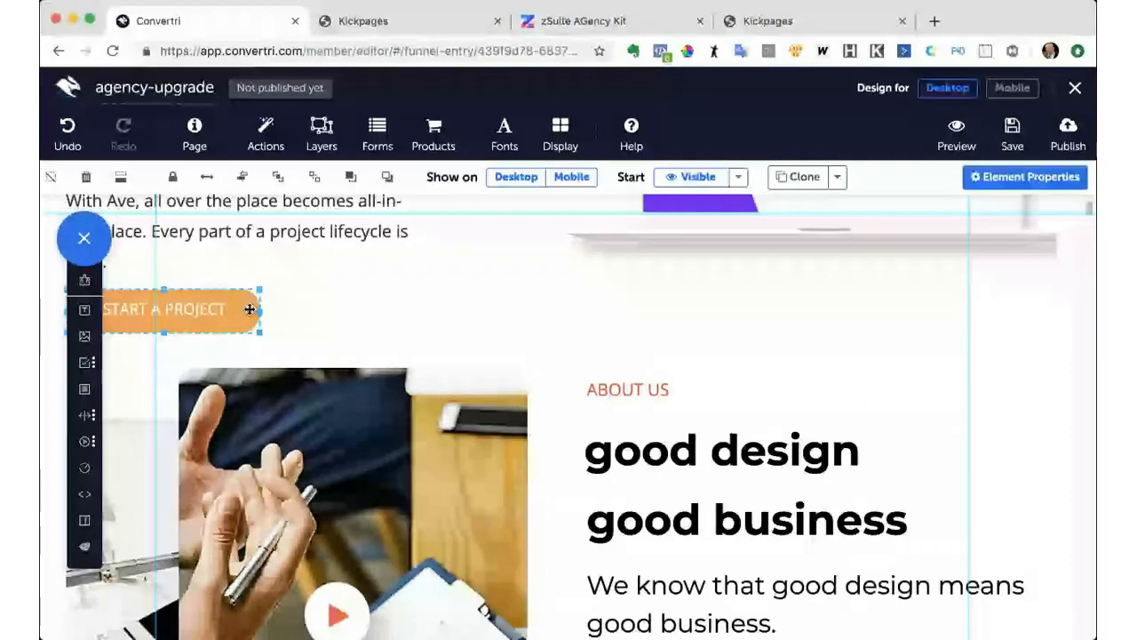
left_click(248, 312)
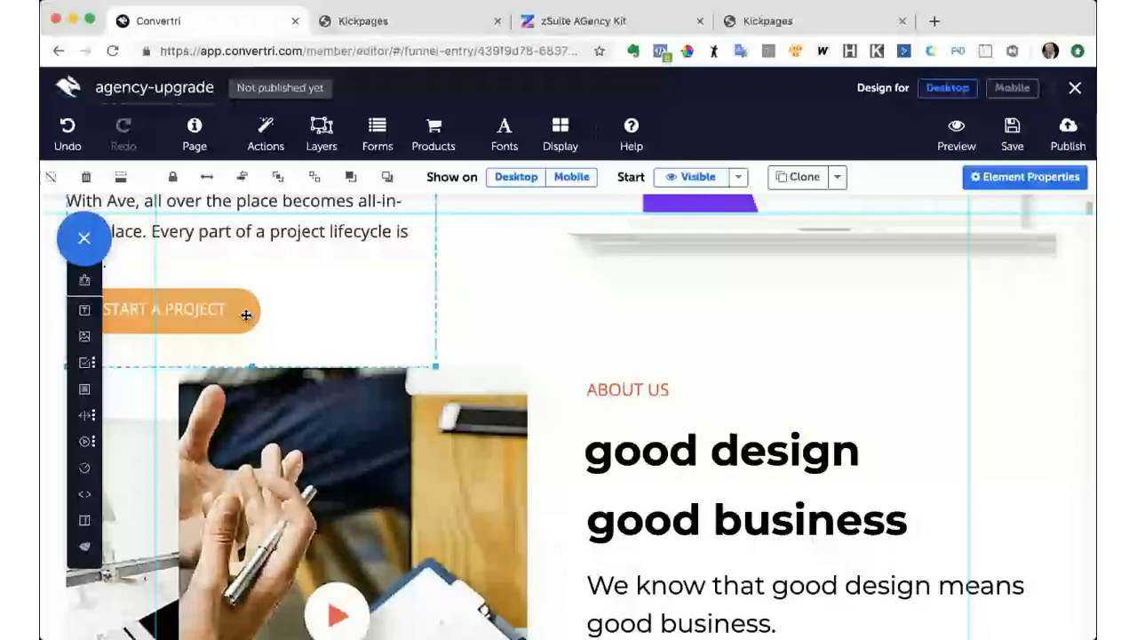
left_click(246, 313)
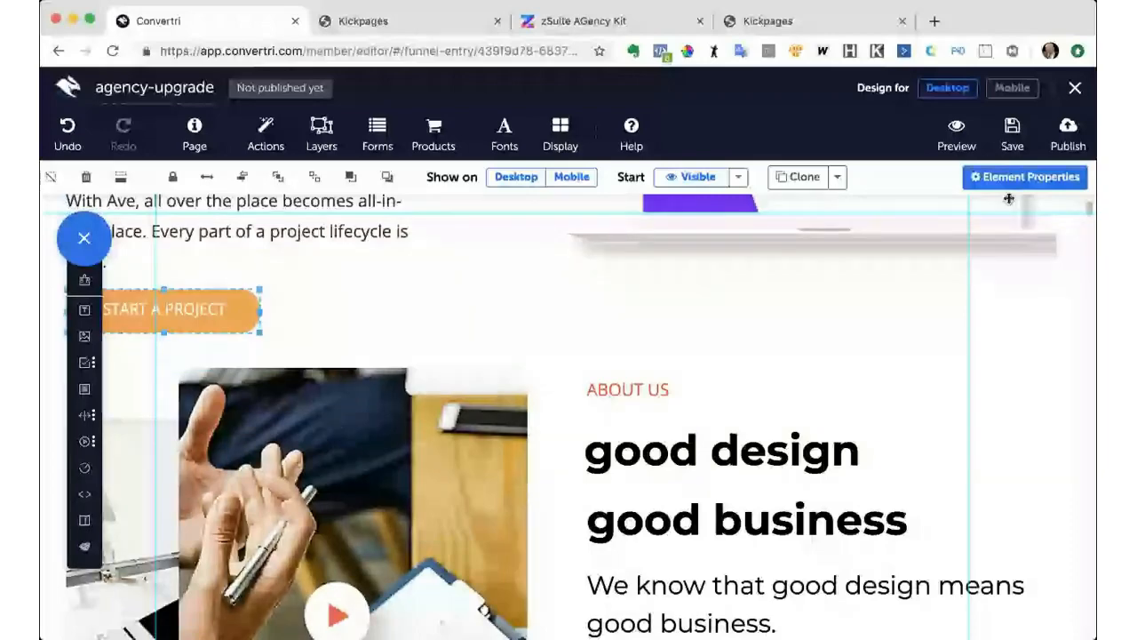
left_click(1019, 184)
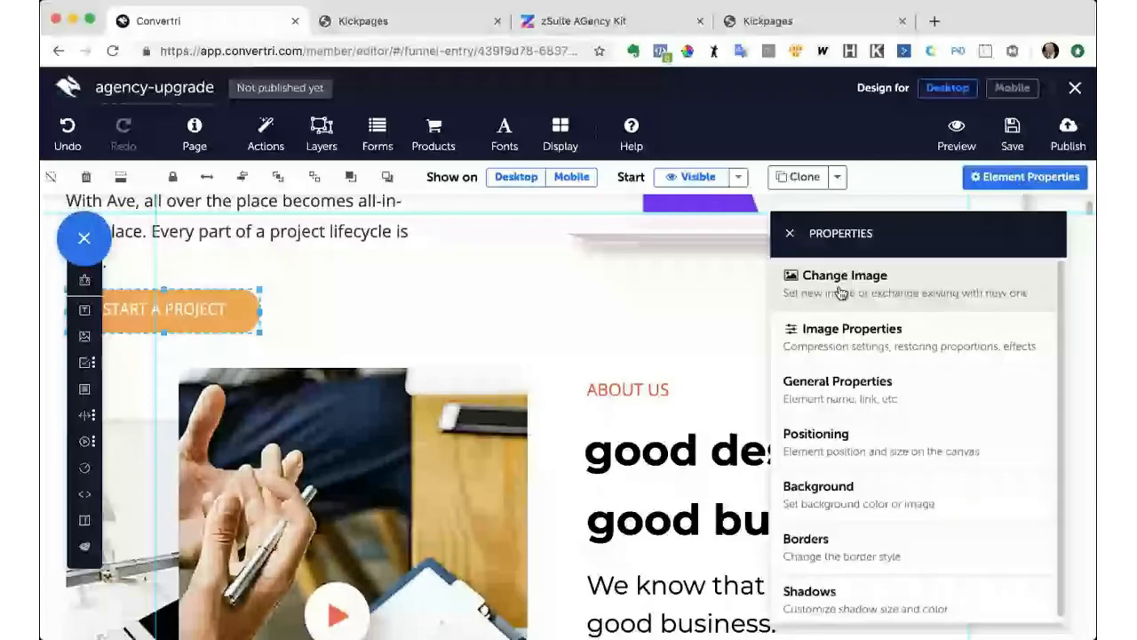
left_click(846, 392)
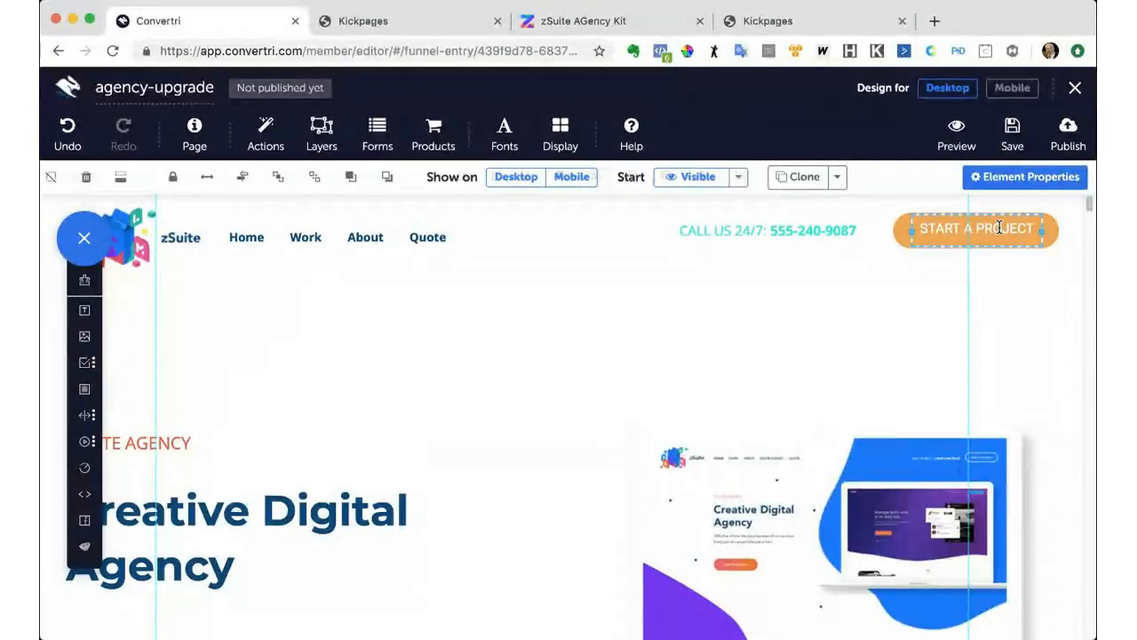
- Compare the START A PROJECT button in the page header with the same header button on the live demo site
double_click(999, 227)
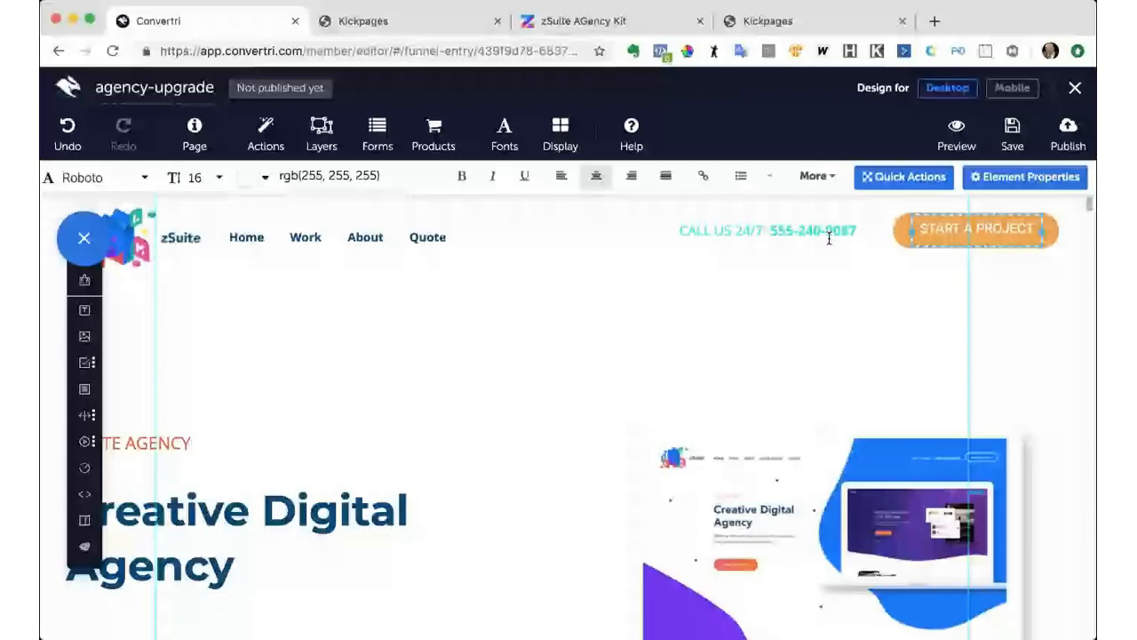
left_click(822, 321)
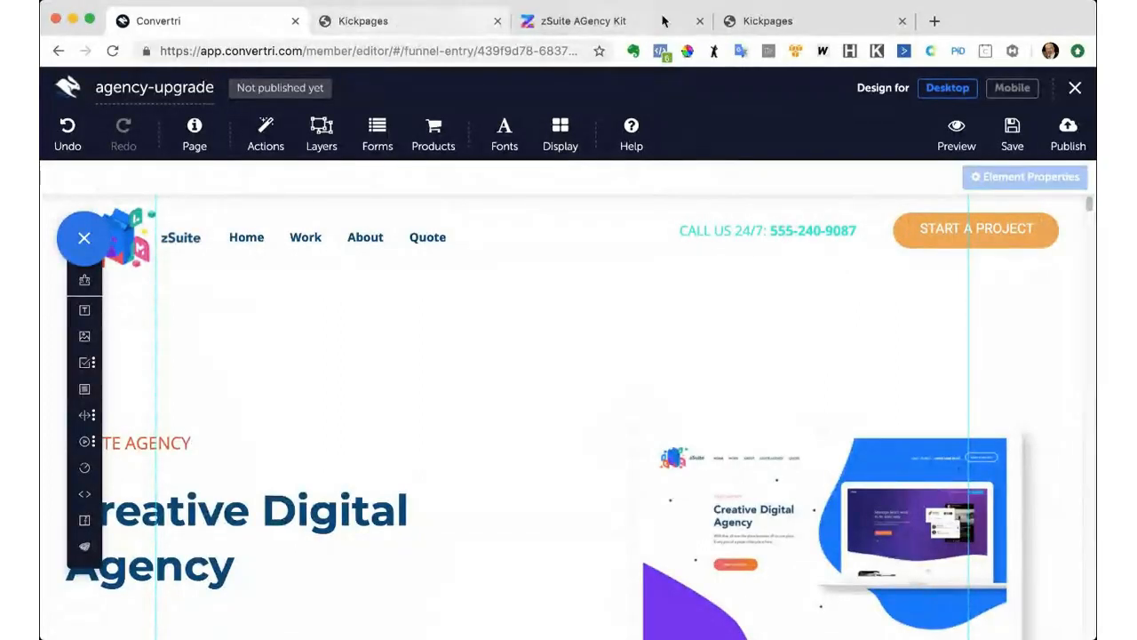
left_click(737, 21)
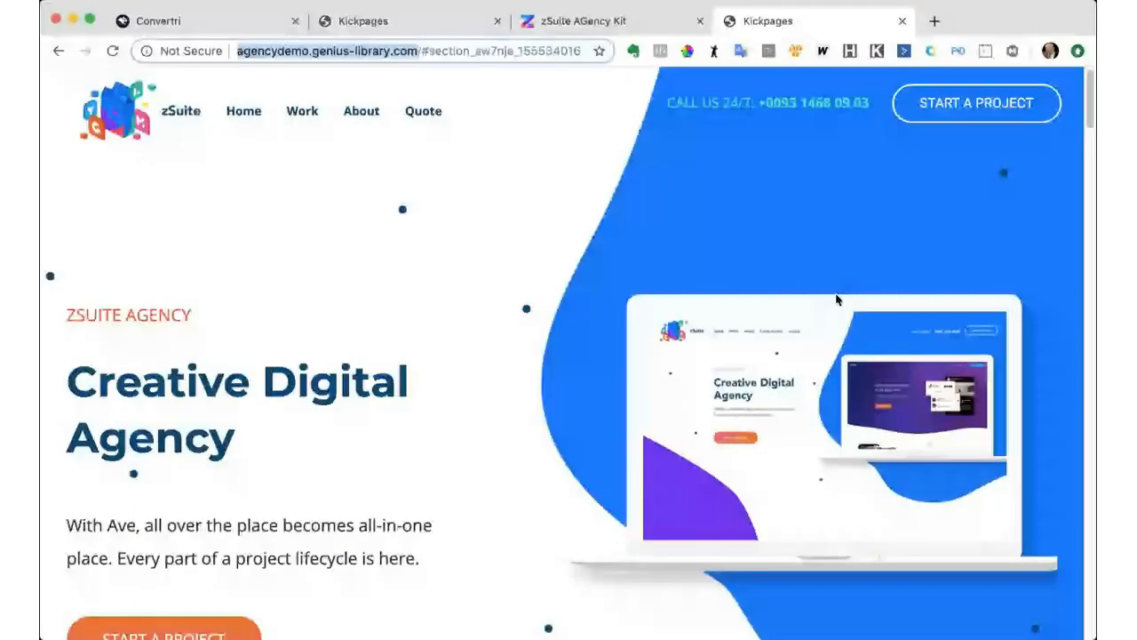
left_click(169, 22)
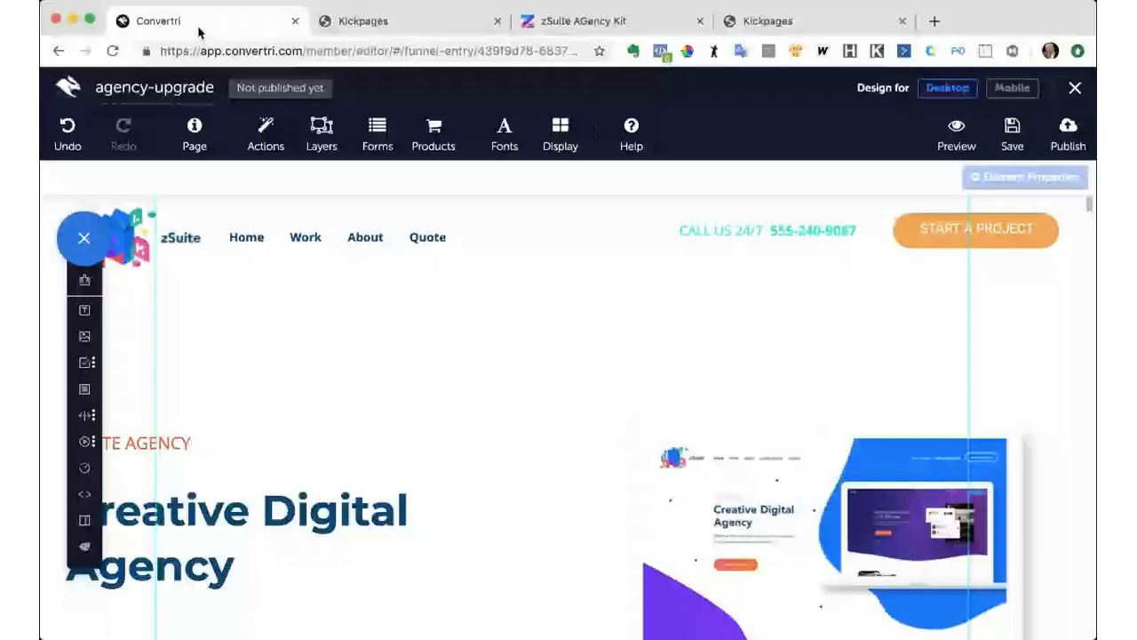
- Examine the agency-upgrade page from the hero section through About Us and its GET IN TOUCH button to the services section and Latest works
scroll(502, 348, "down", 4)
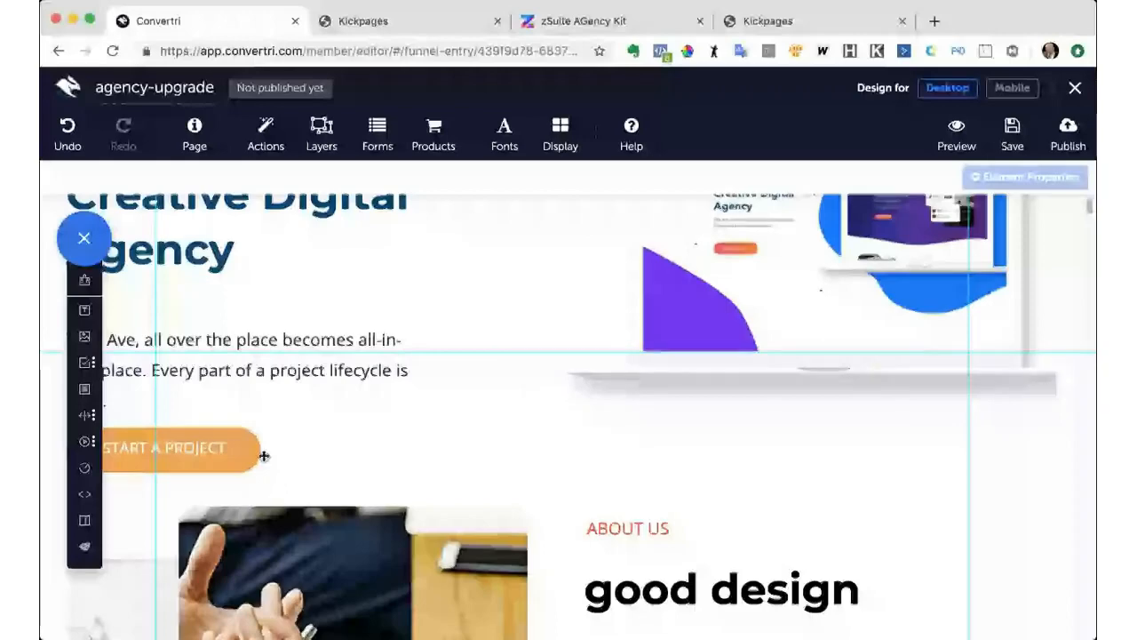
scroll(578, 365, "up", 3)
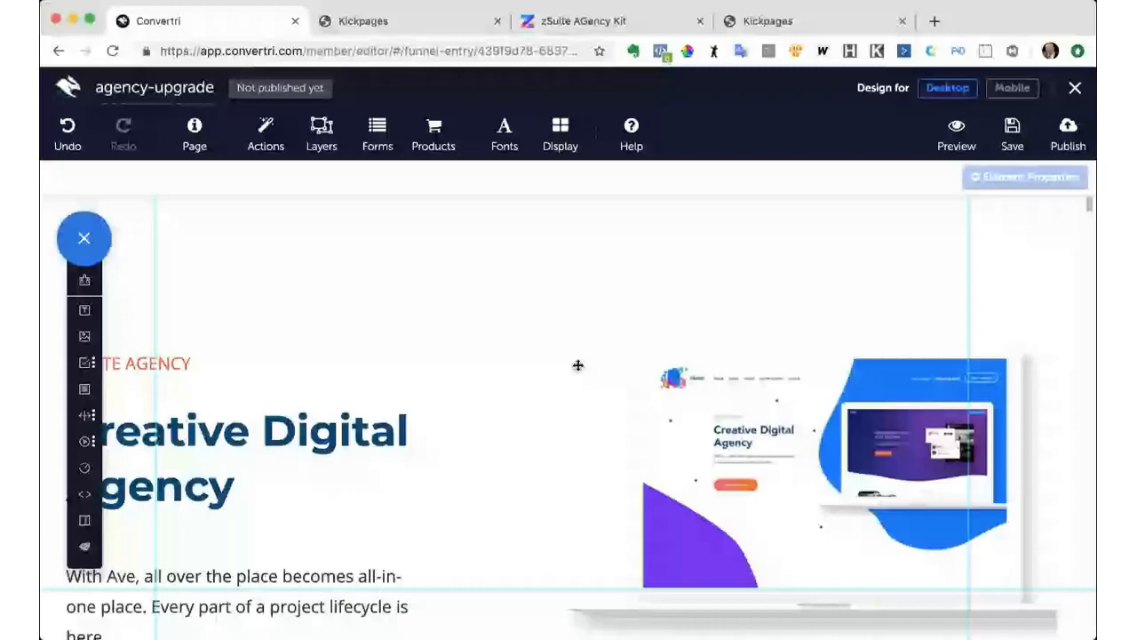
scroll(578, 365, "down", 3)
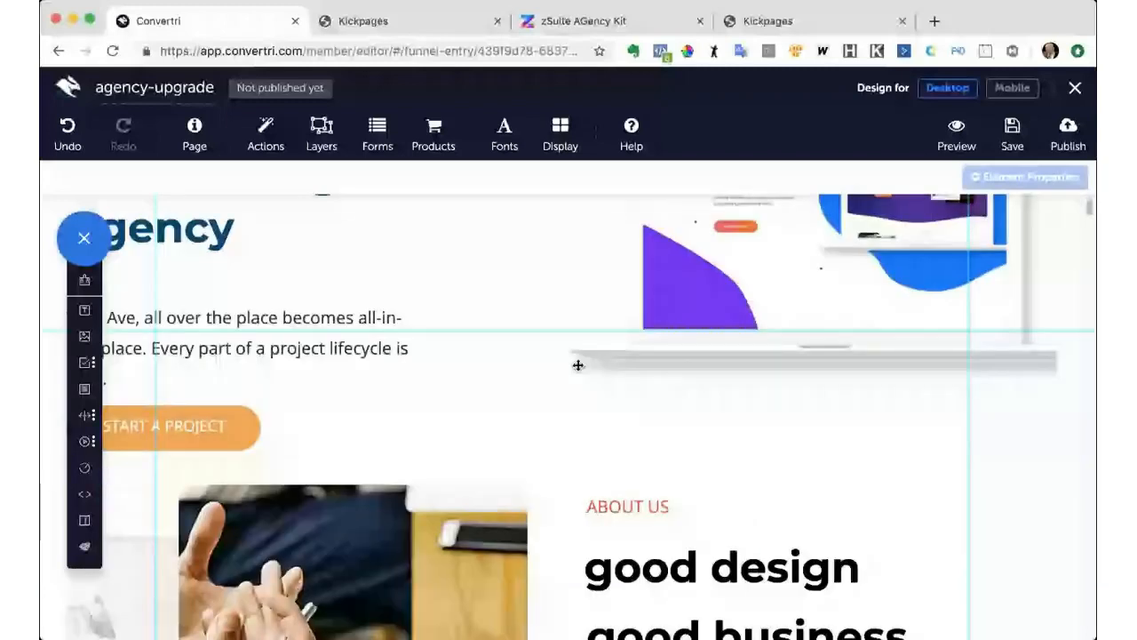
scroll(578, 365, "down", 1)
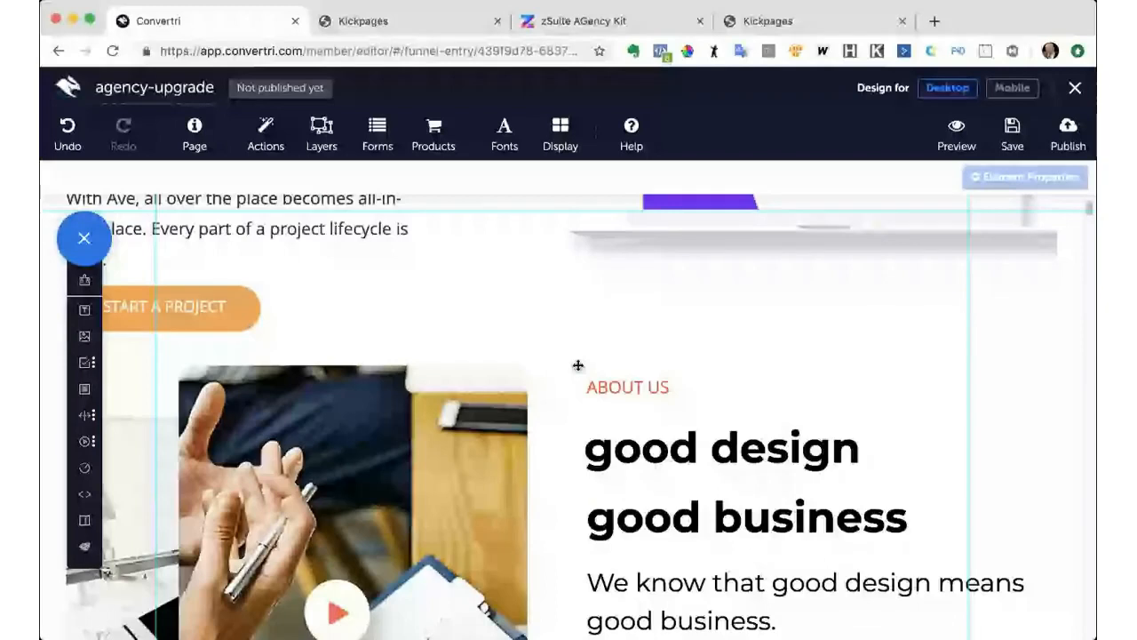
scroll(577, 365, "down", 5)
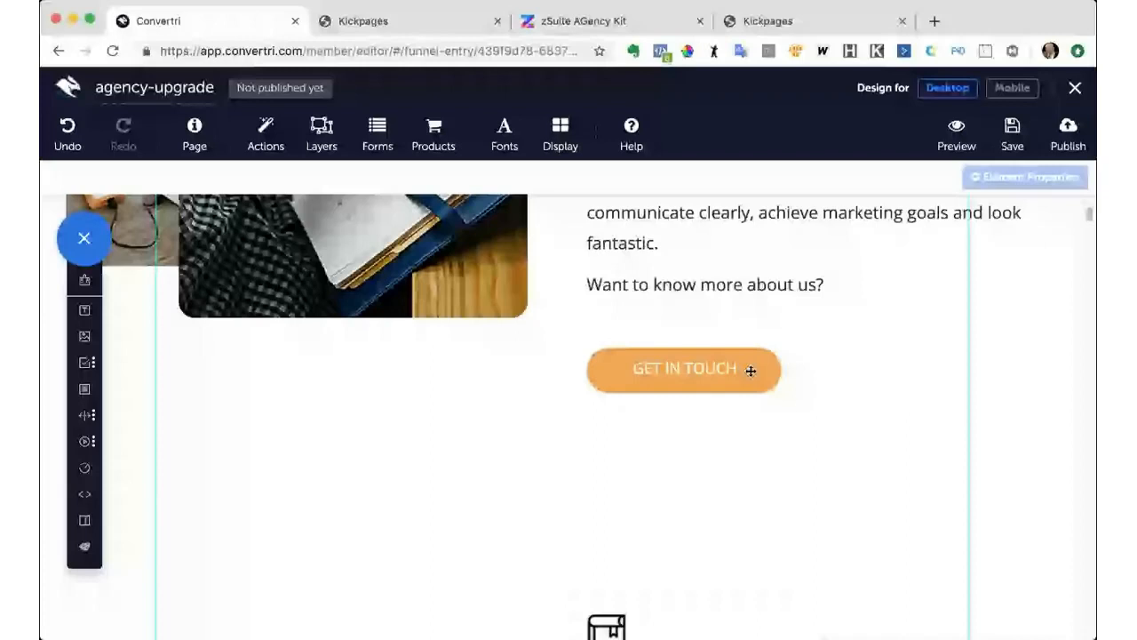
scroll(690, 436, "down", 3)
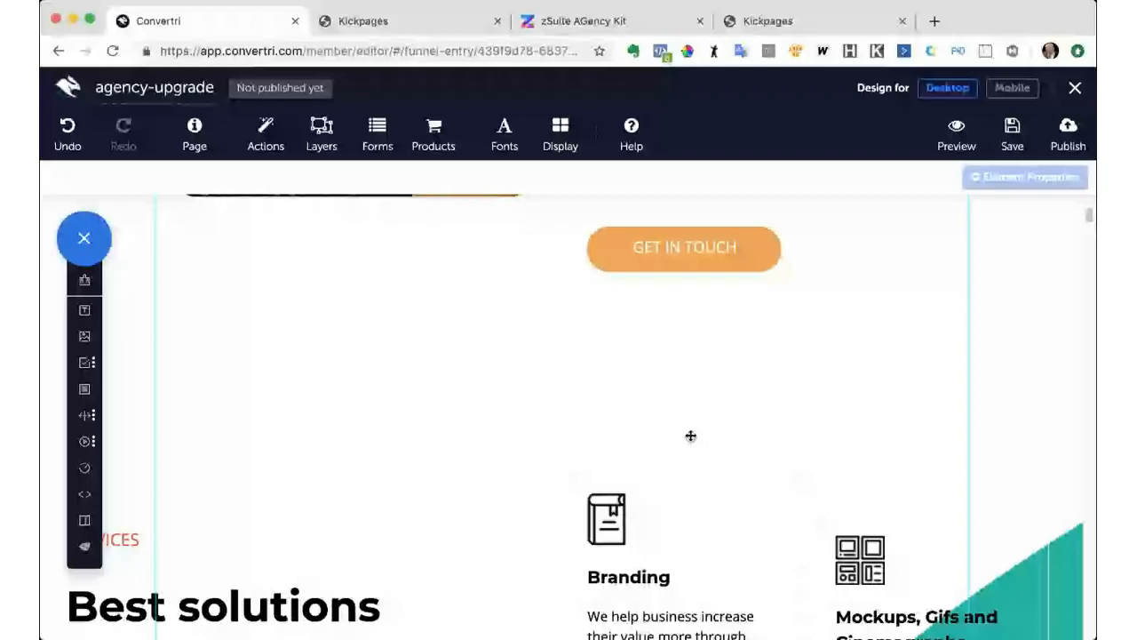
scroll(691, 436, "down", 1)
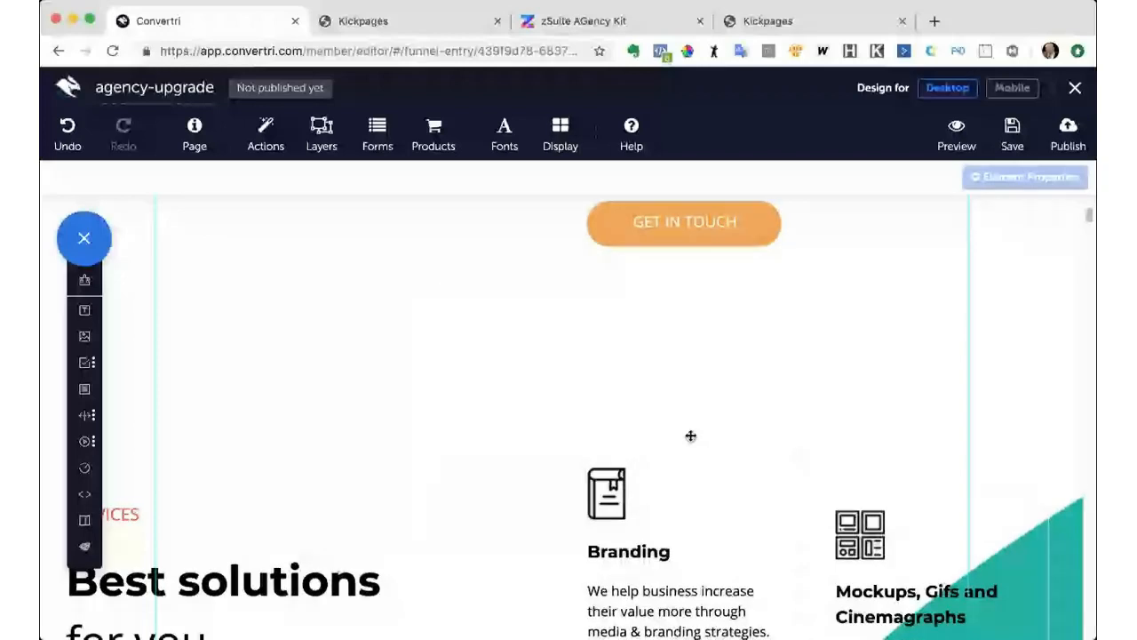
scroll(691, 435, "down", 8)
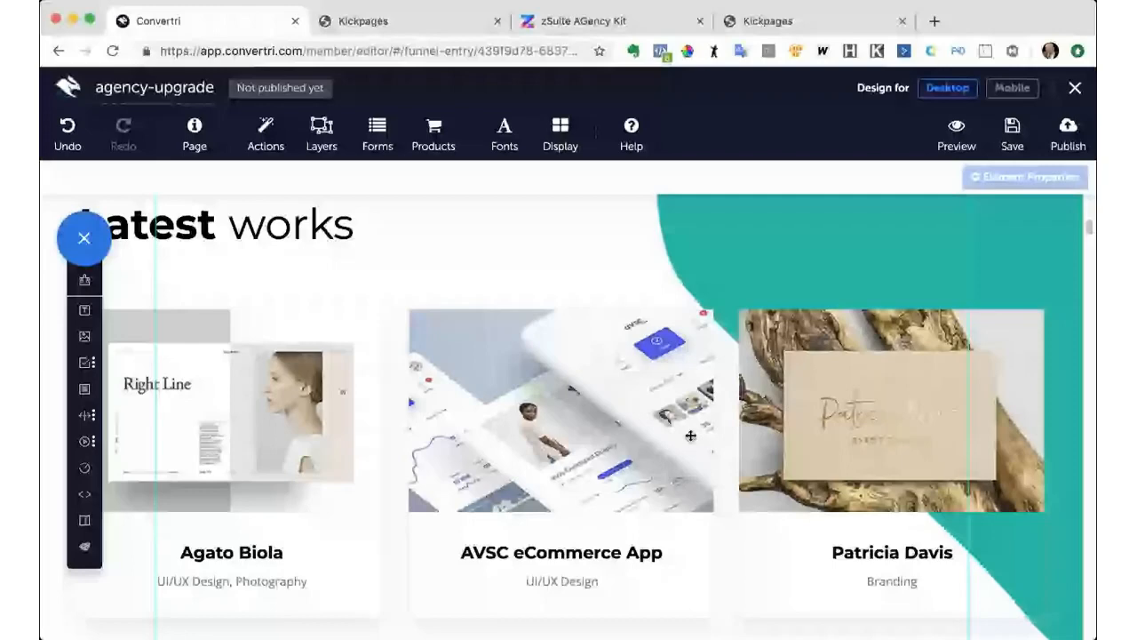
- Select each of the three project images under Latest works in turn to examine them as replaceable portfolio pieces
scroll(690, 435, "down", 1)
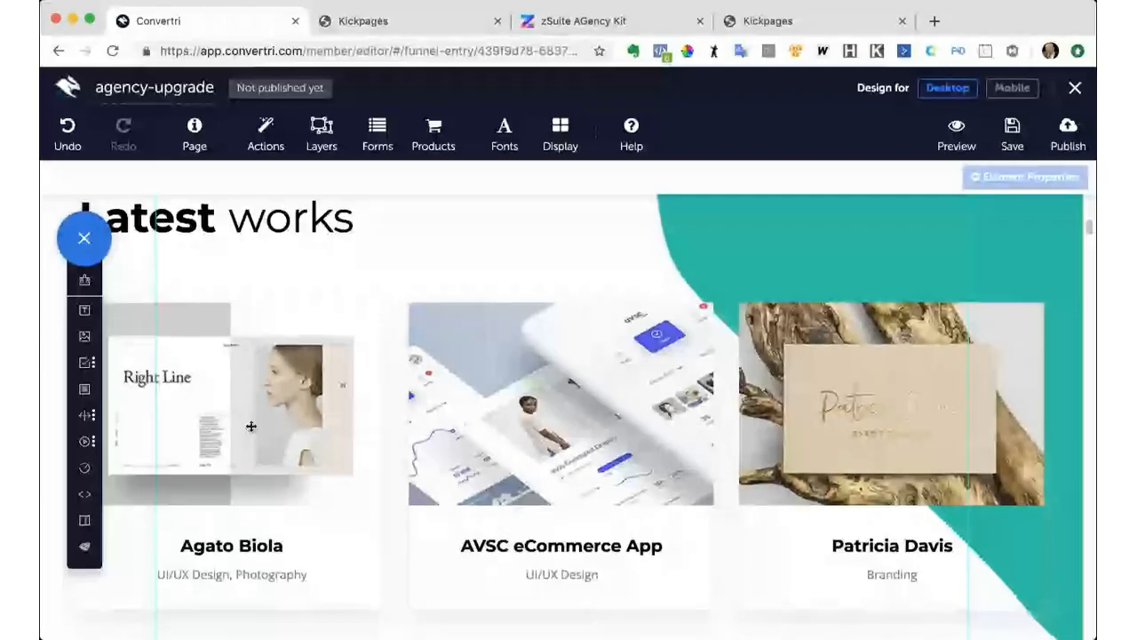
left_click(251, 427)
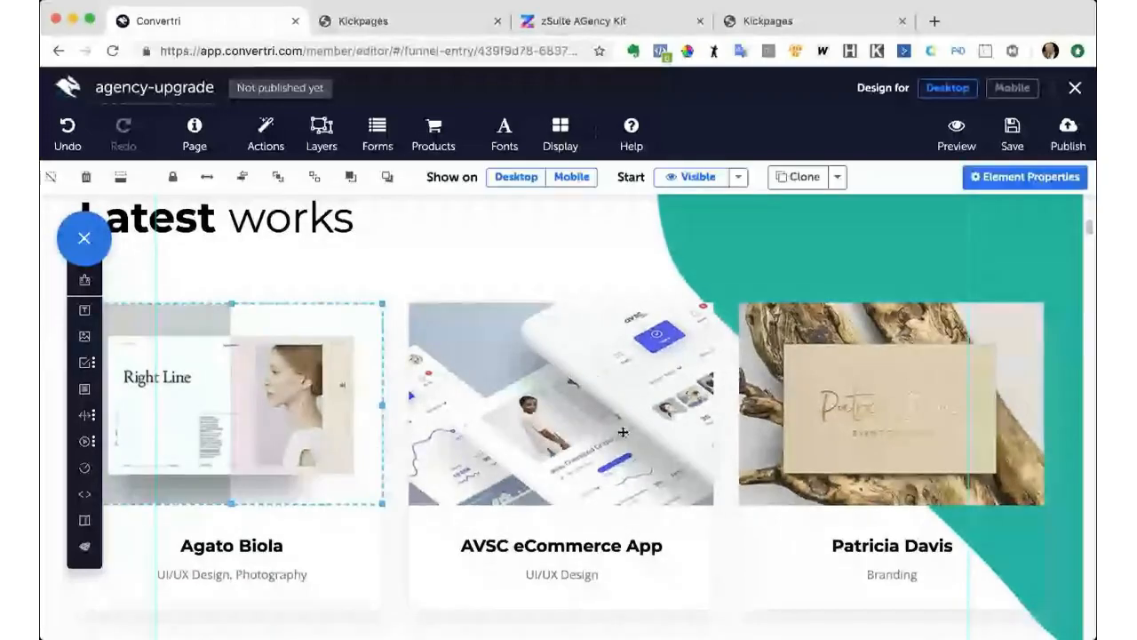
left_click(652, 432)
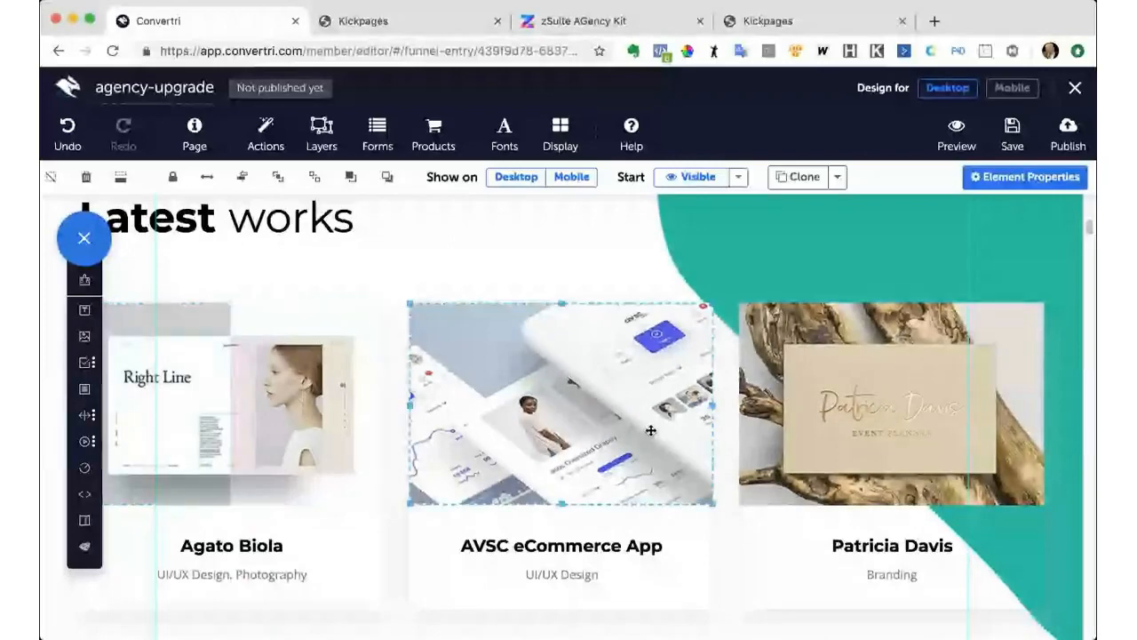
left_click(853, 404)
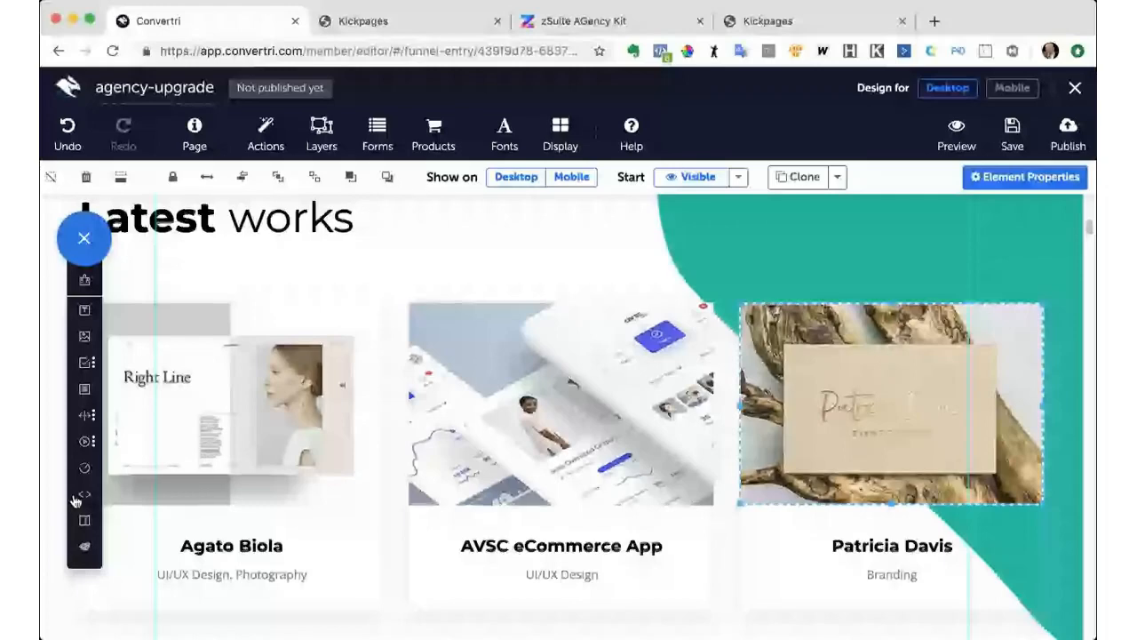
- Examine the testimonials section and the service cards beside Best solutions for you, such as Branding, Logos and Online Marketing Graphics
scroll(497, 391, "down", 1)
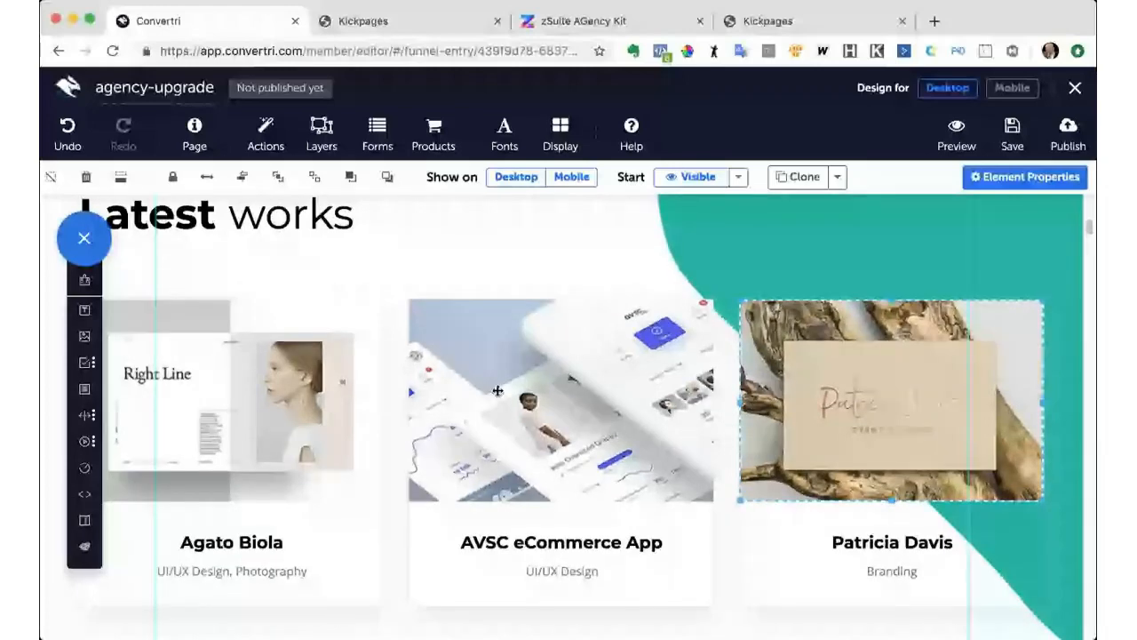
scroll(498, 391, "down", 5)
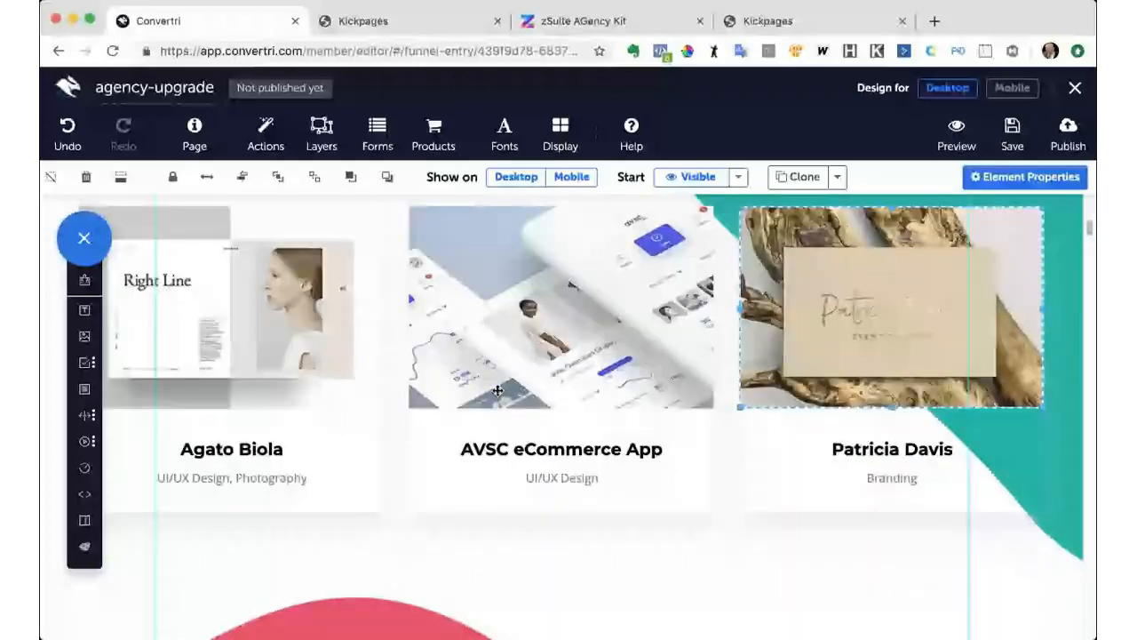
scroll(498, 390, "down", 10)
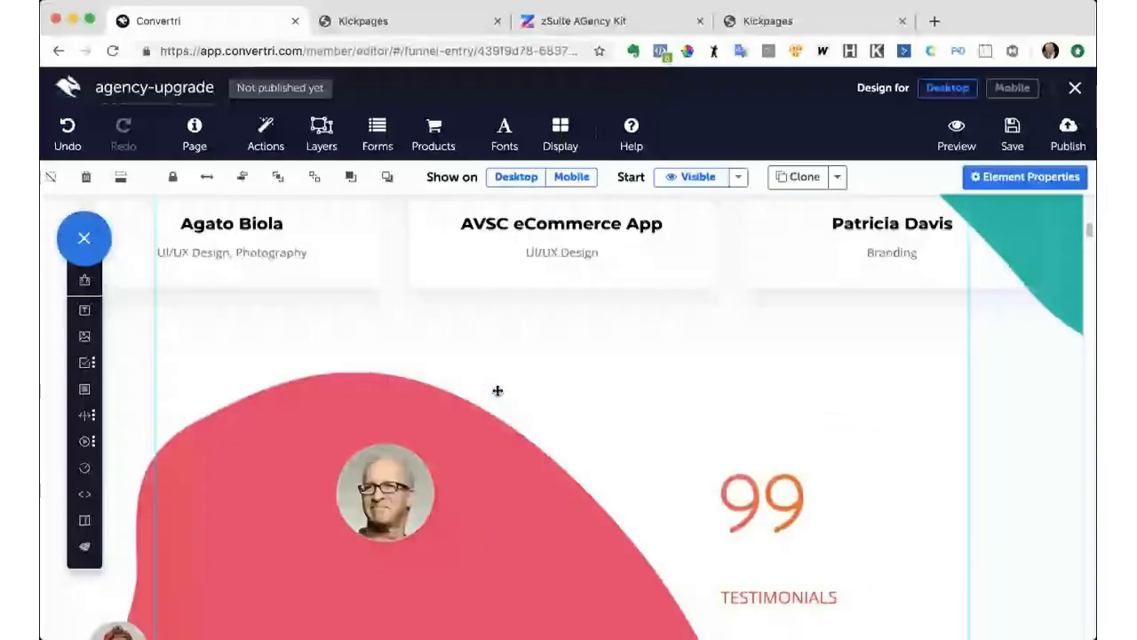
scroll(498, 391, "down", 15)
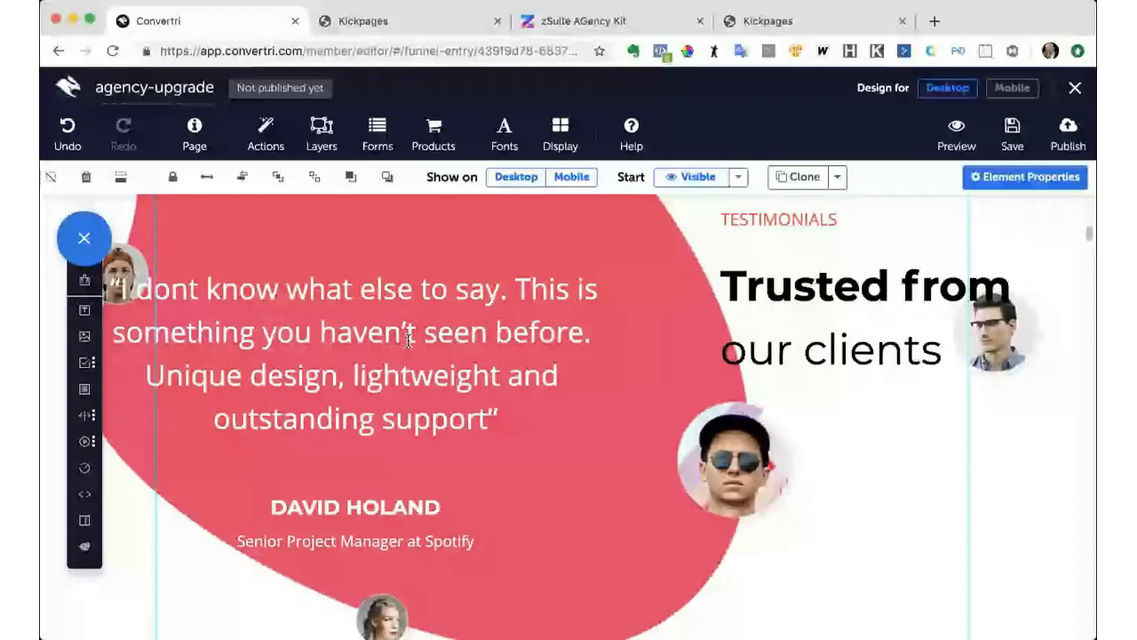
scroll(408, 339, "up", 15)
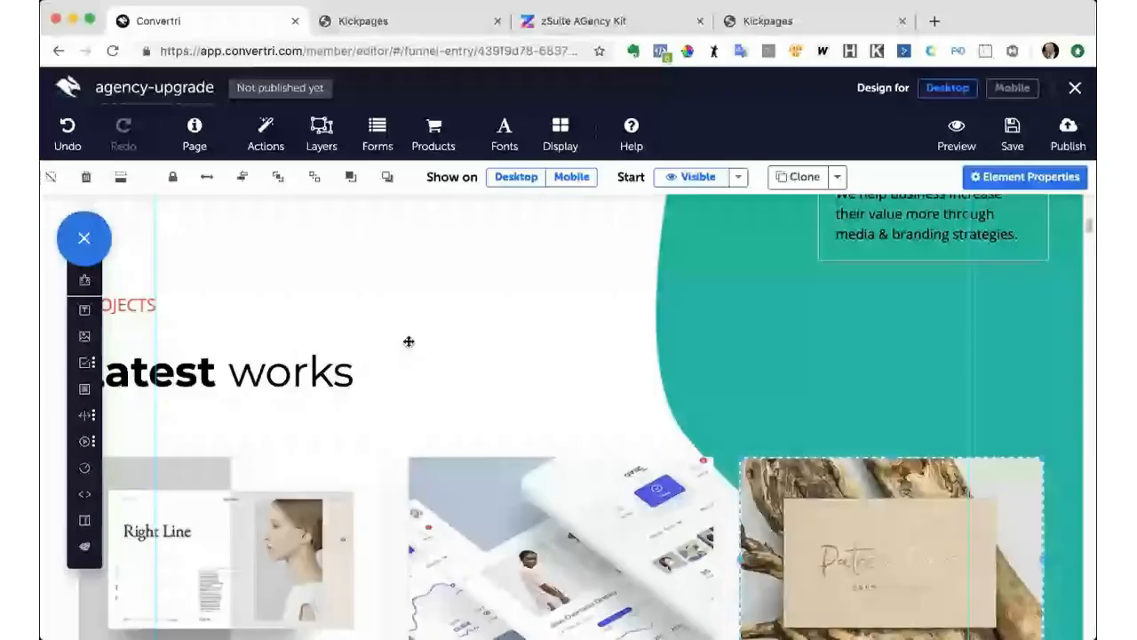
scroll(409, 341, "up", 10)
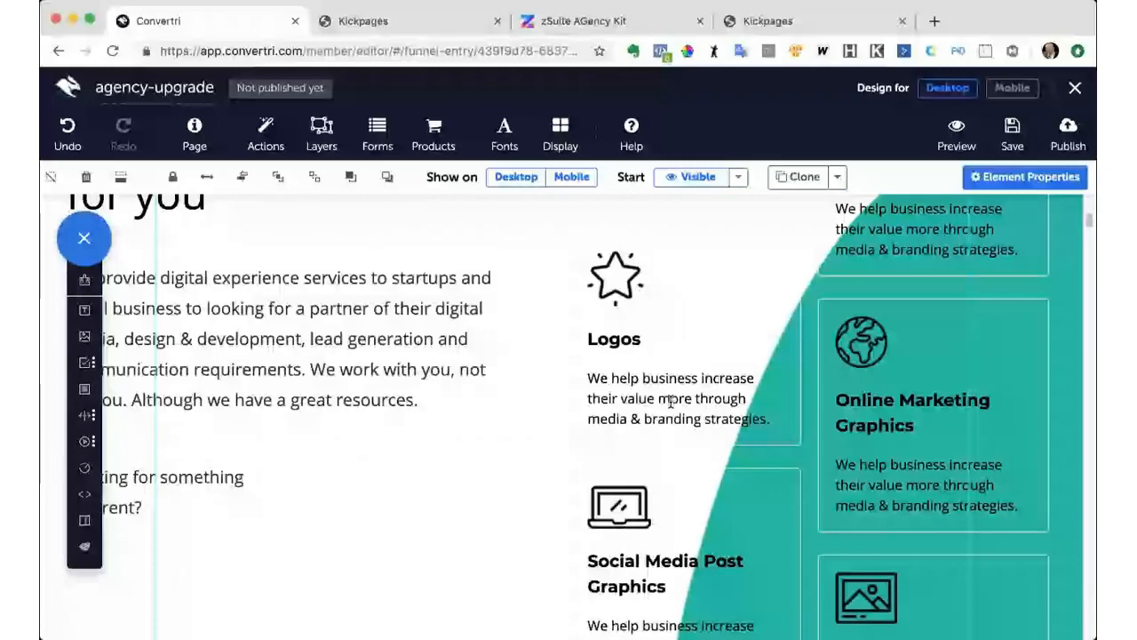
scroll(710, 311, "up", 3)
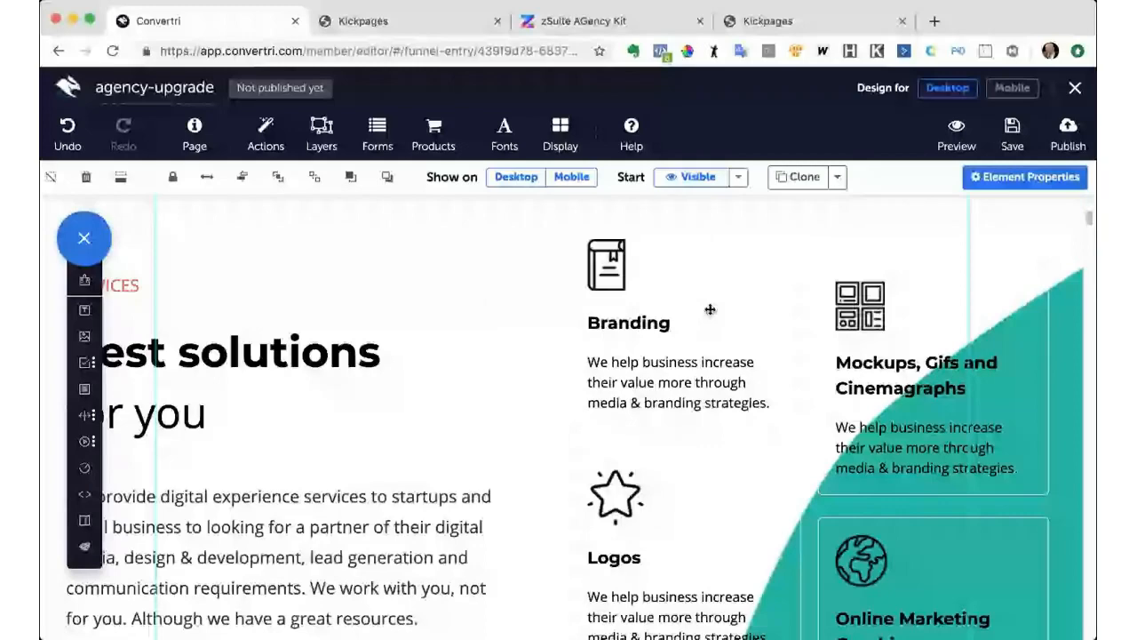
scroll(710, 309, "down", 1)
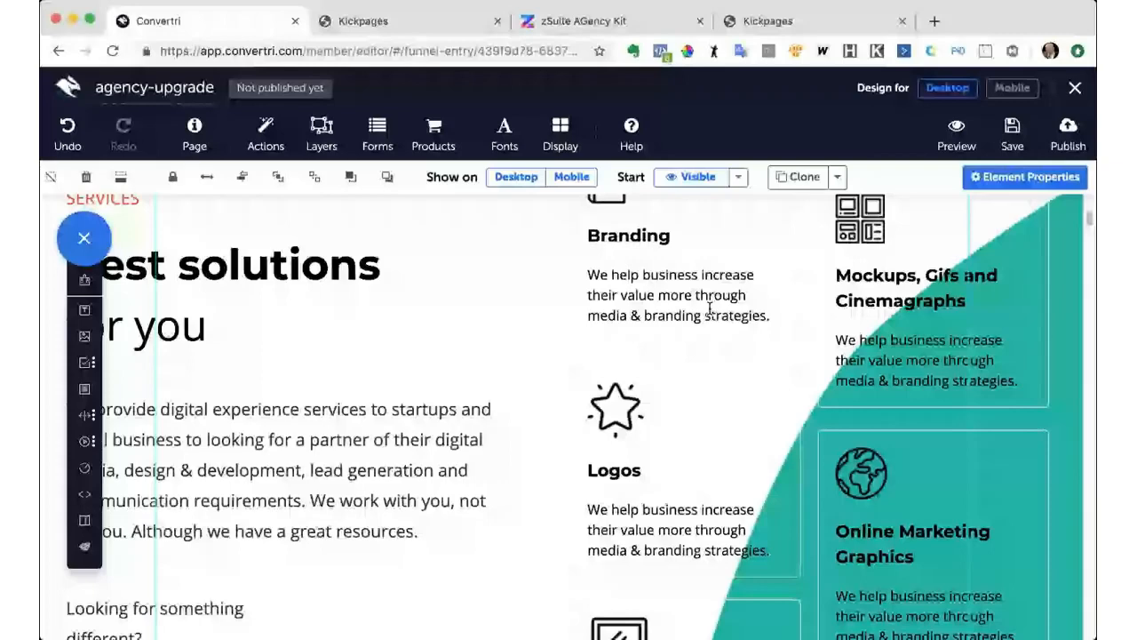
scroll(687, 332, "down", 1)
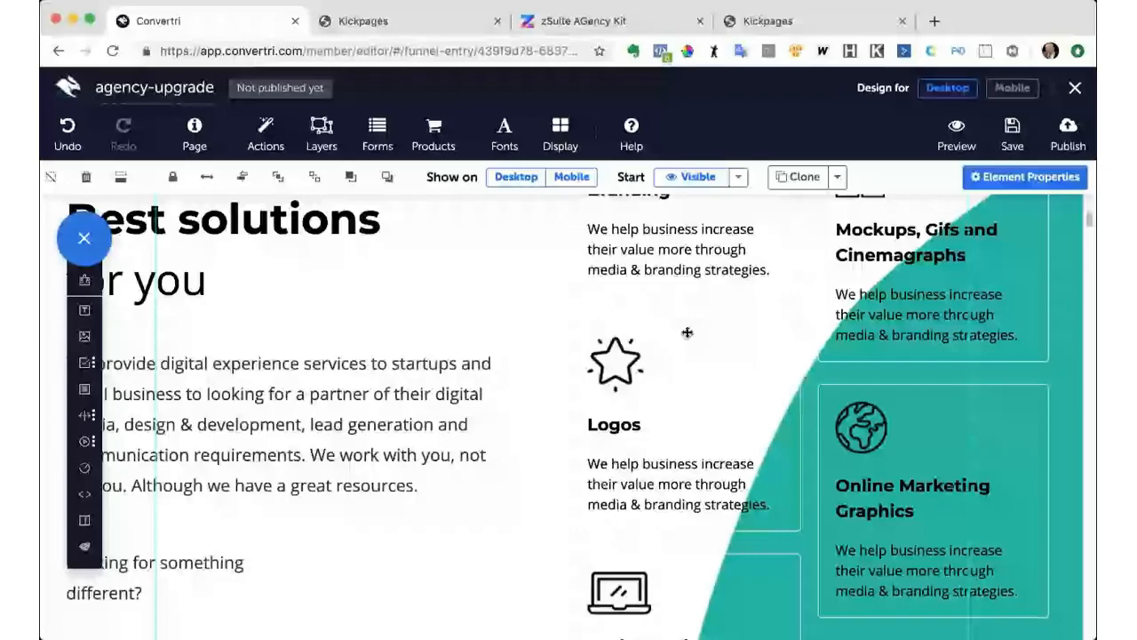
scroll(687, 332, "down", 1)
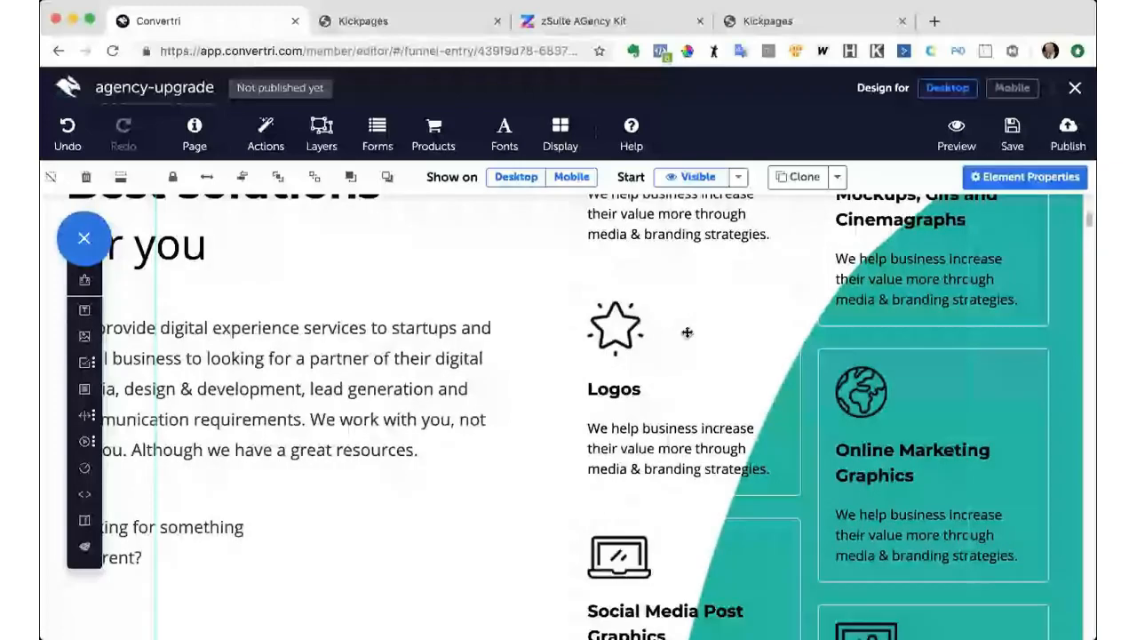
scroll(687, 332, "down", 5)
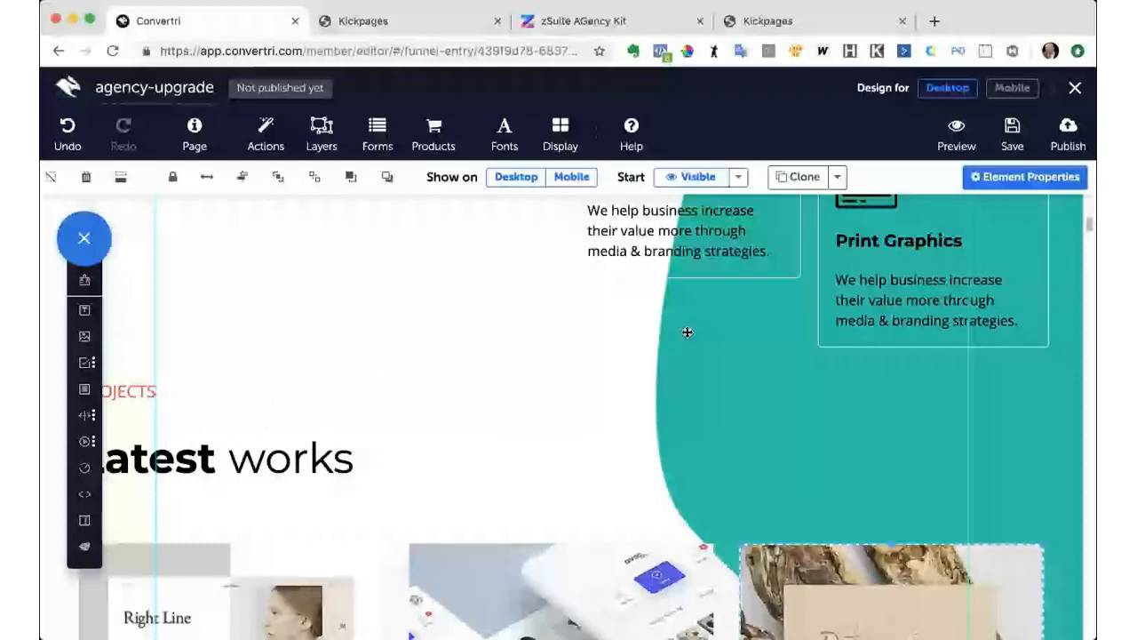
- Examine the page from Latest works past the client testimonials to the Affordable pricing heading
scroll(687, 332, "down", 1)
scroll(685, 329, "down", 8)
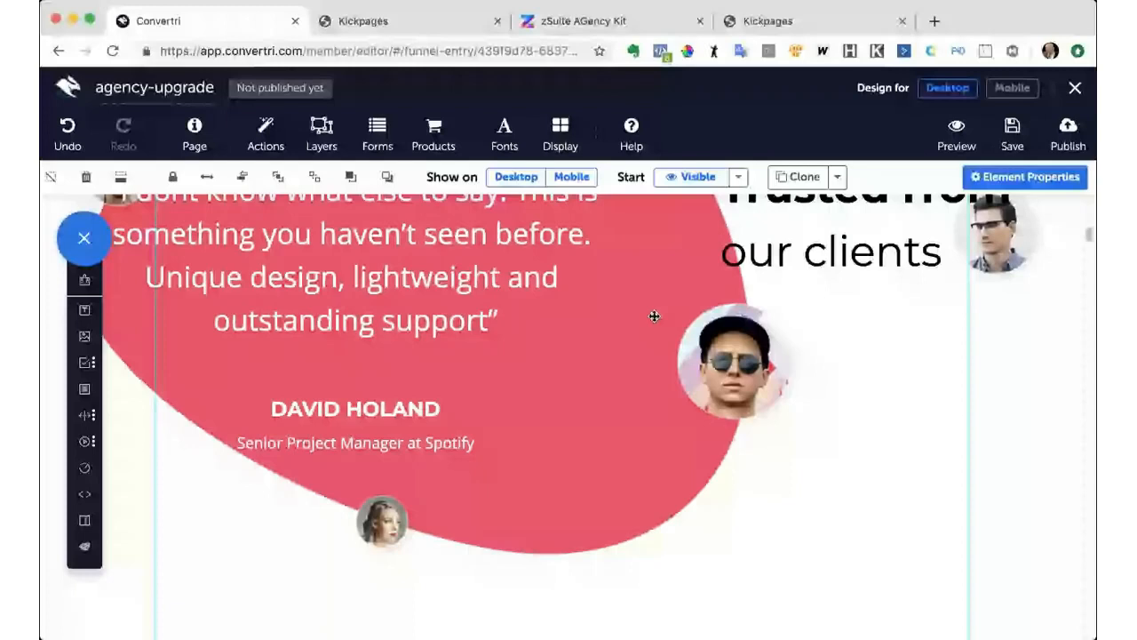
scroll(654, 317, "down", 1)
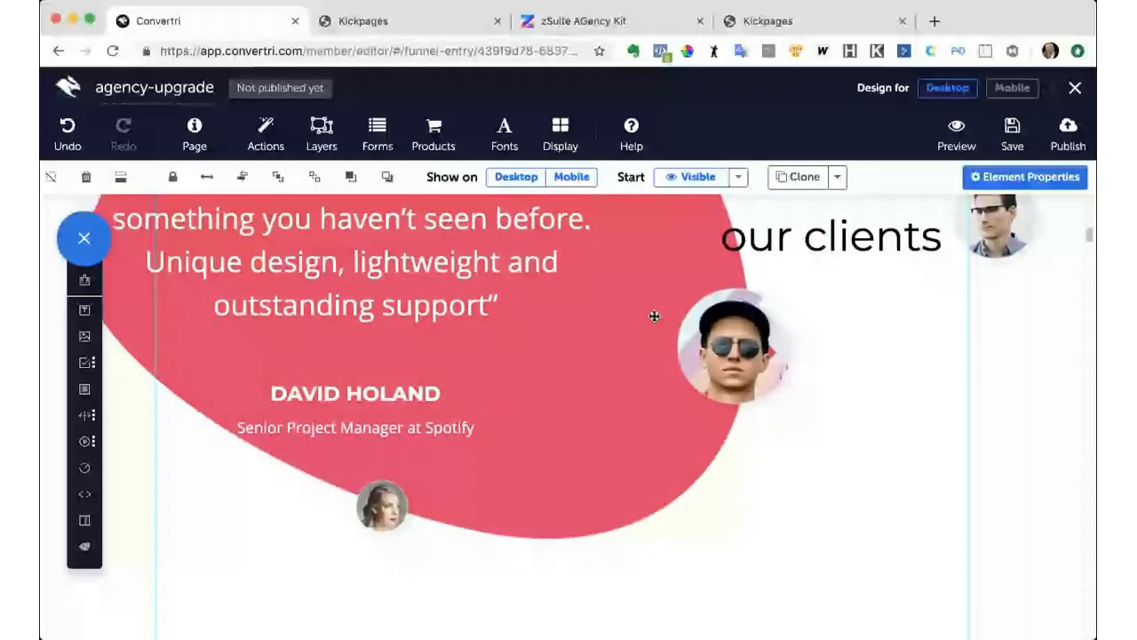
scroll(654, 316, "down", 2)
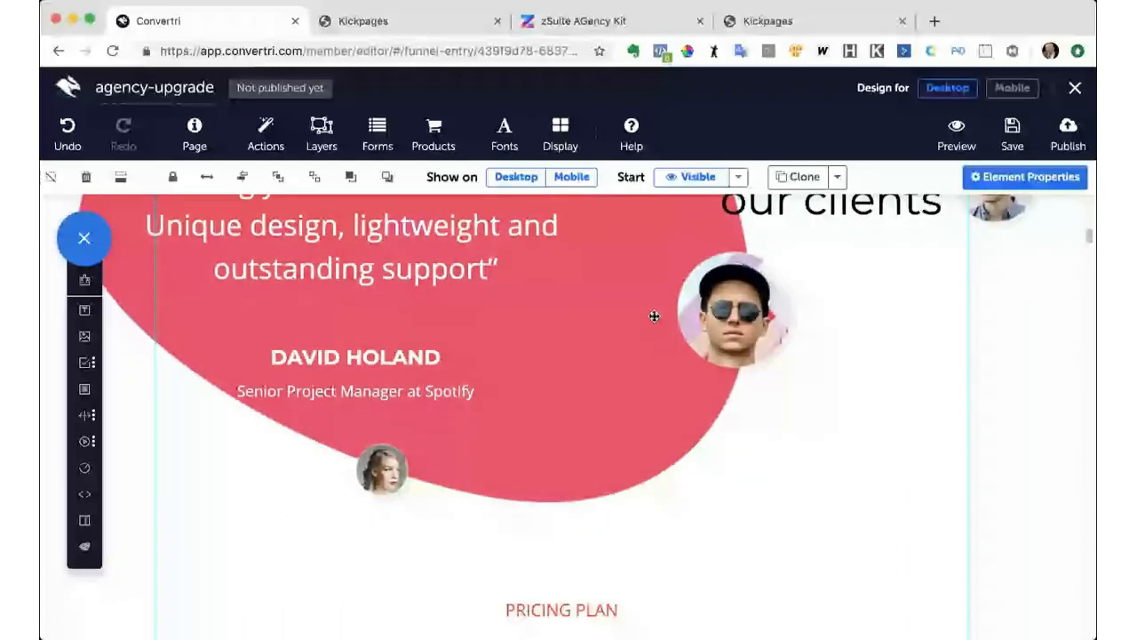
scroll(654, 316, "down", 1)
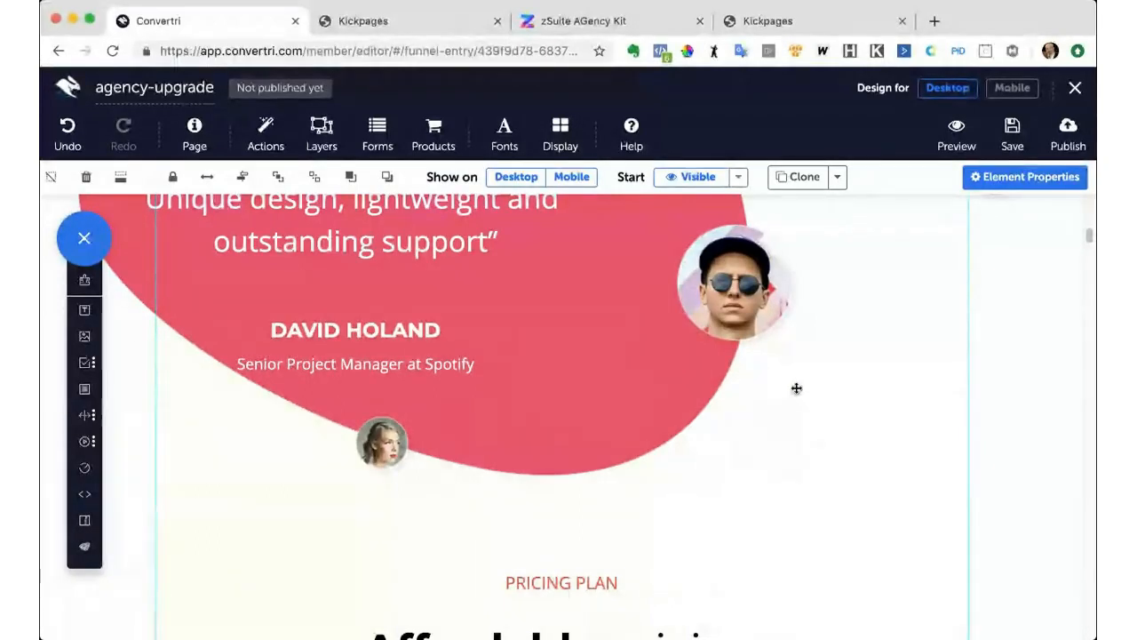
scroll(796, 388, "down", 1)
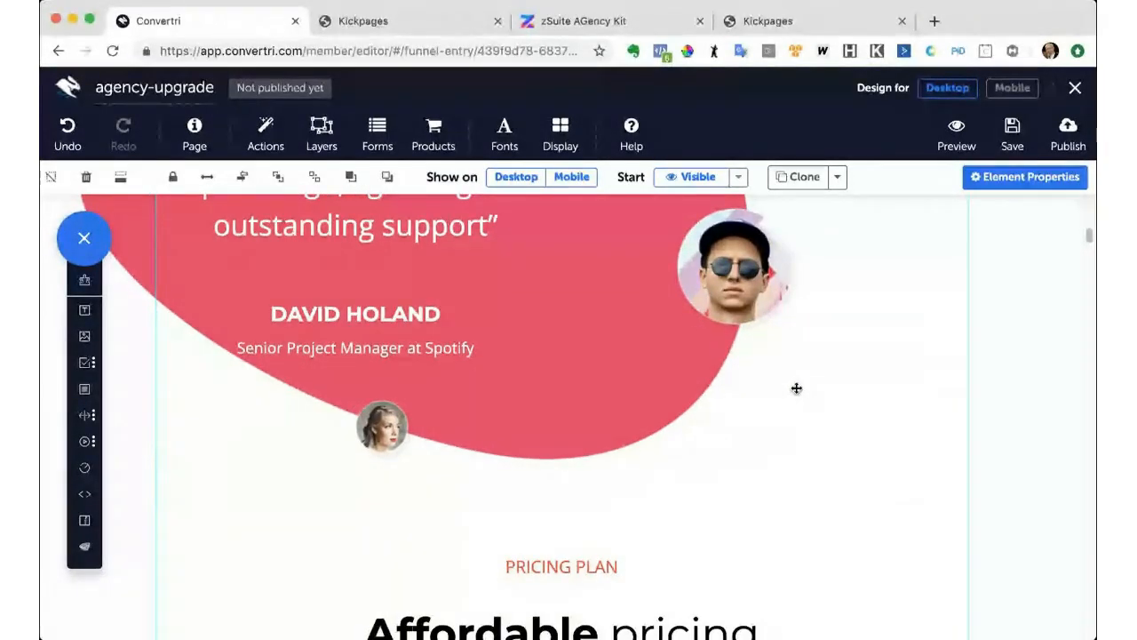
scroll(796, 388, "down", 1)
scroll(796, 388, "down", 1)
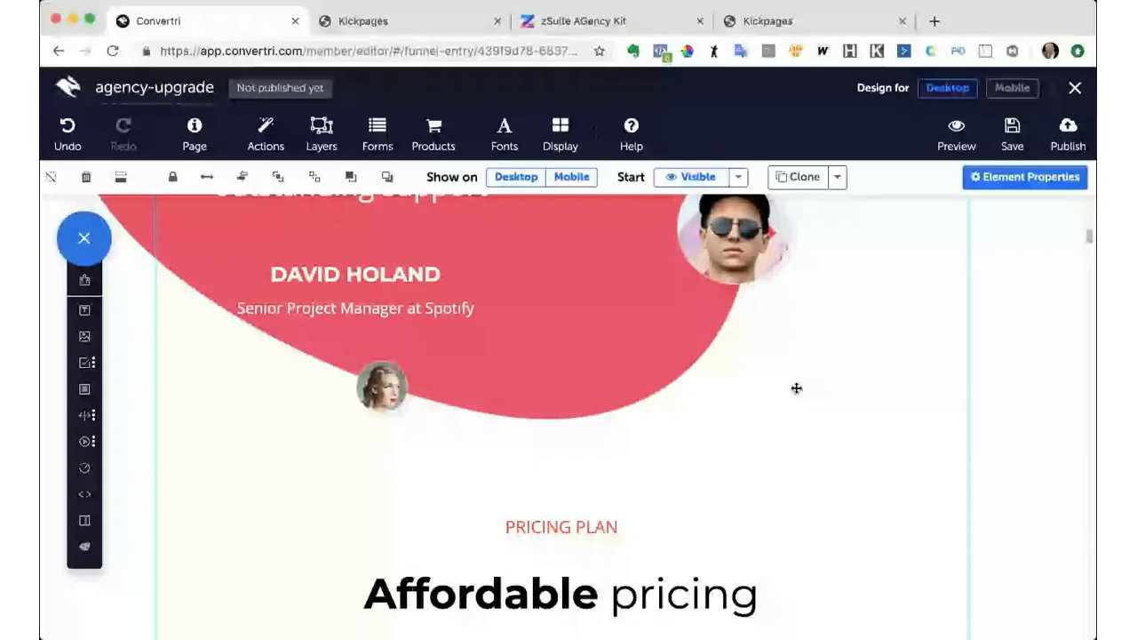
scroll(796, 388, "down", 2)
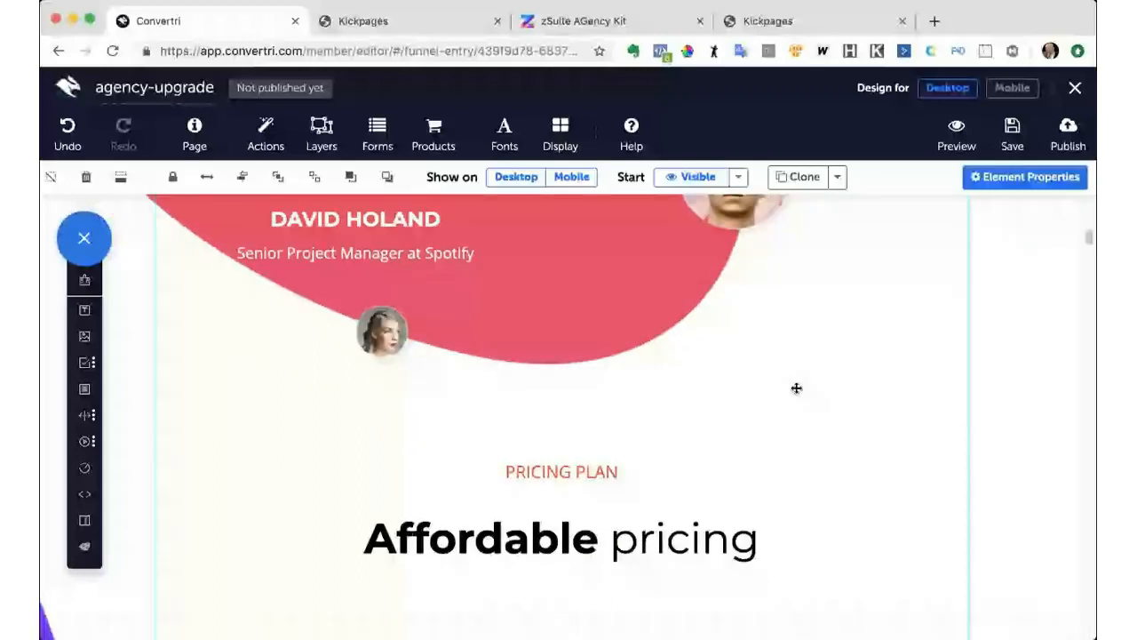
- Examine the 1 Creative, 5 Creative and 10 Creative pricing plans with their prices, design allowances and GET STARTED NOW buttons
scroll(796, 389, "down", 8)
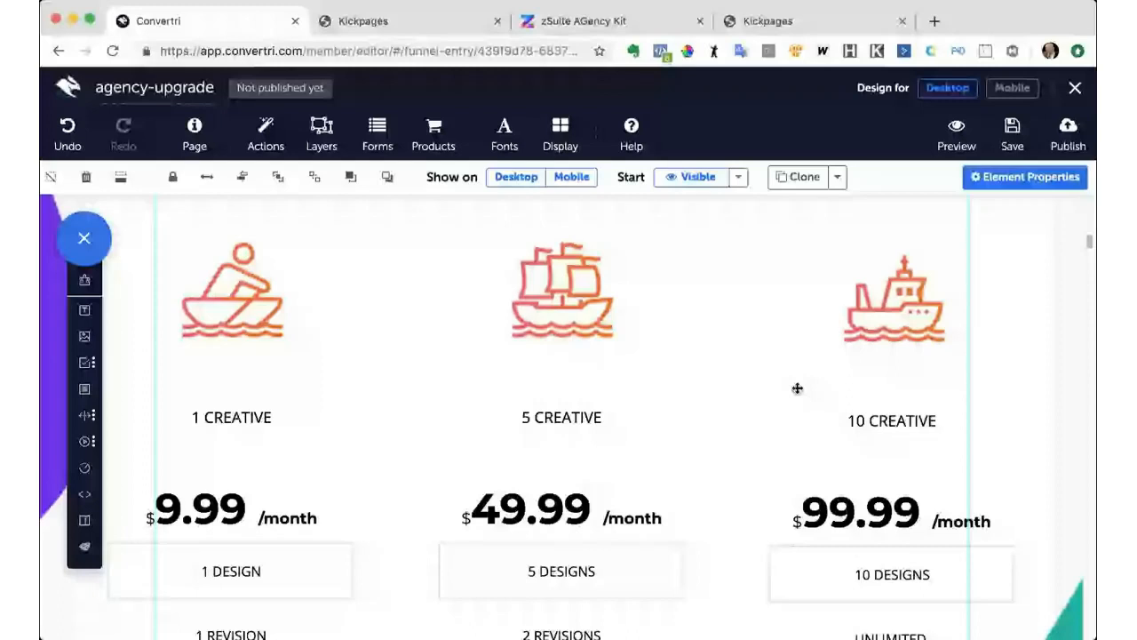
scroll(797, 388, "down", 2)
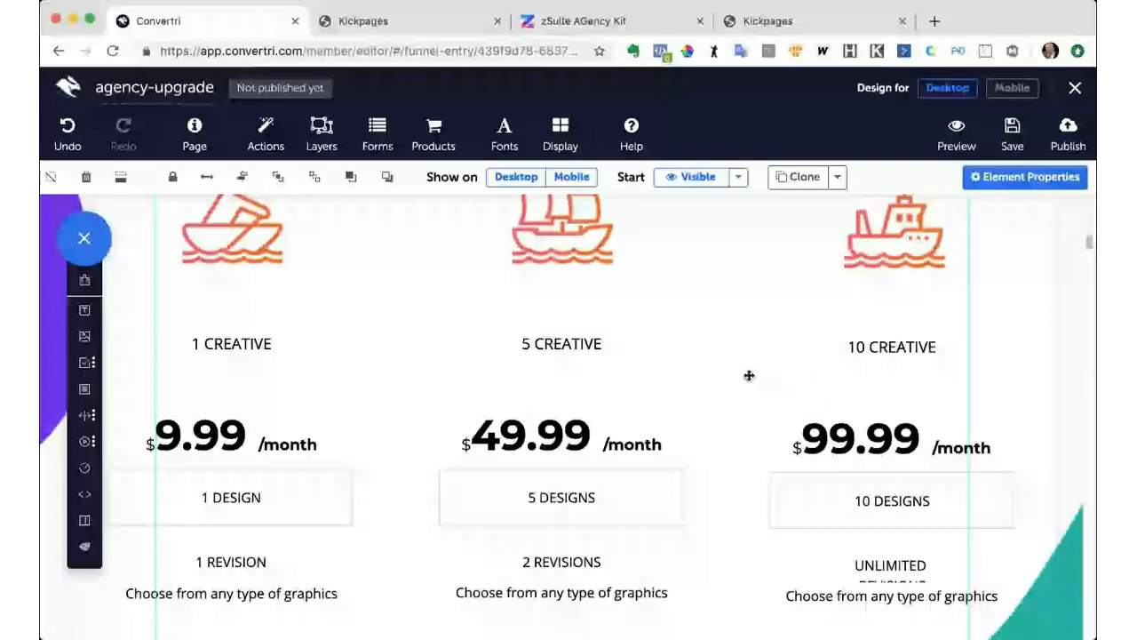
scroll(749, 375, "up", 1)
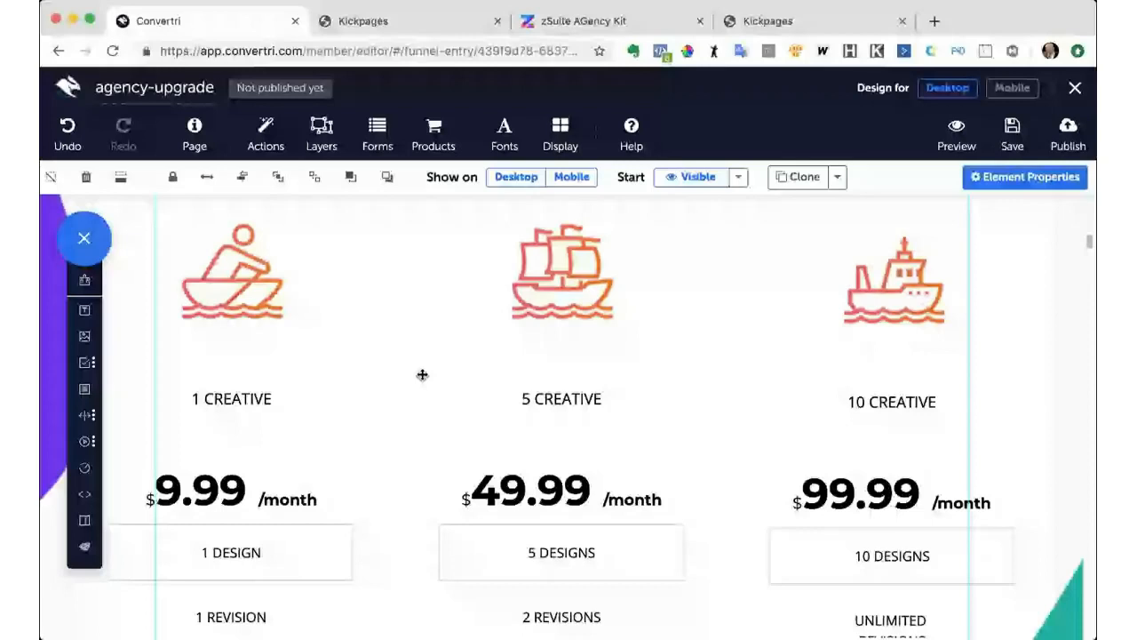
scroll(422, 375, "down", 1)
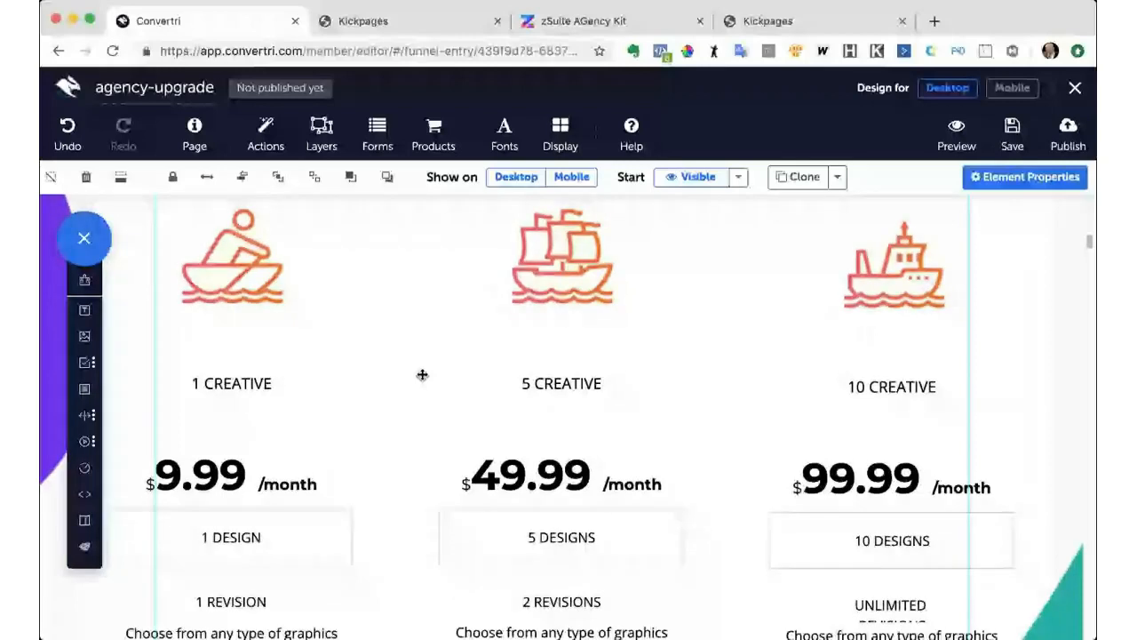
scroll(422, 375, "up", 2)
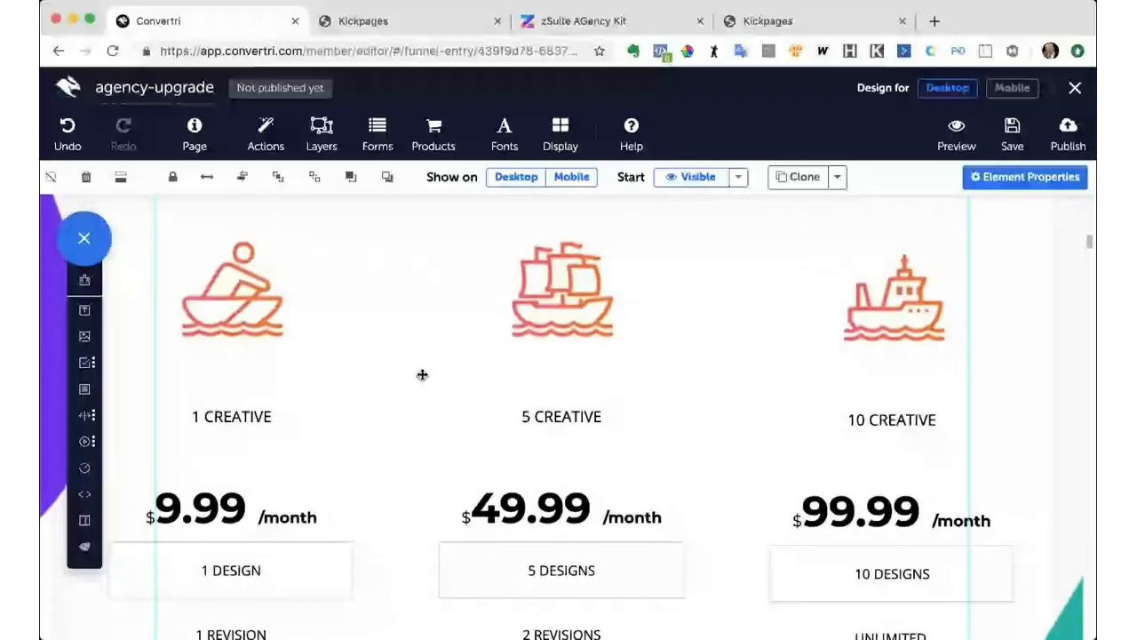
scroll(422, 375, "down", 1)
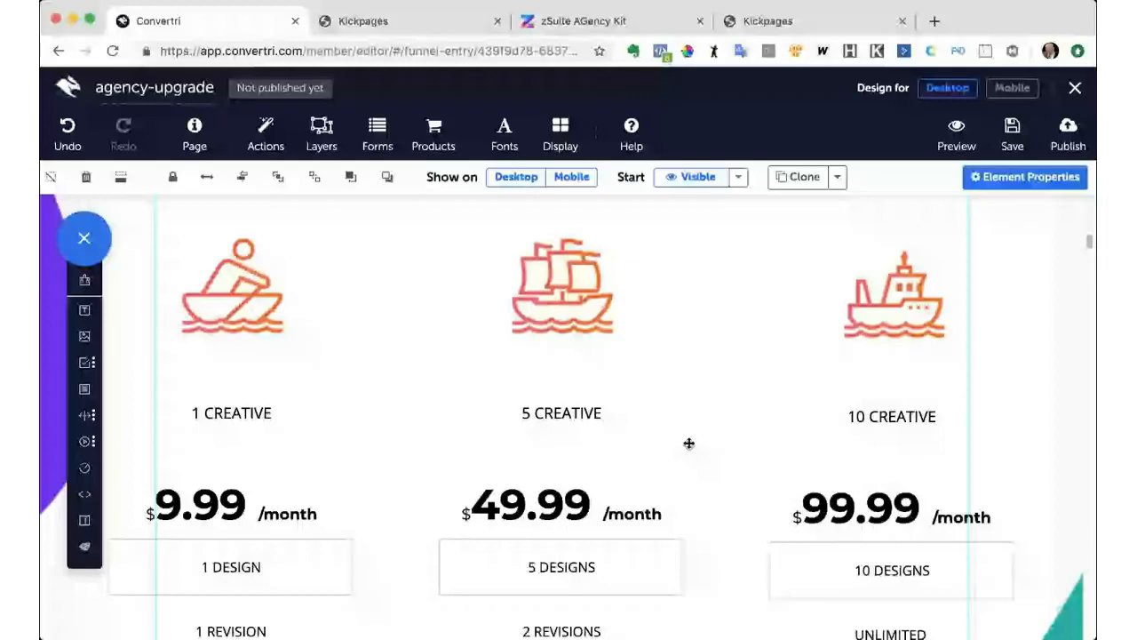
scroll(689, 444, "down", 1)
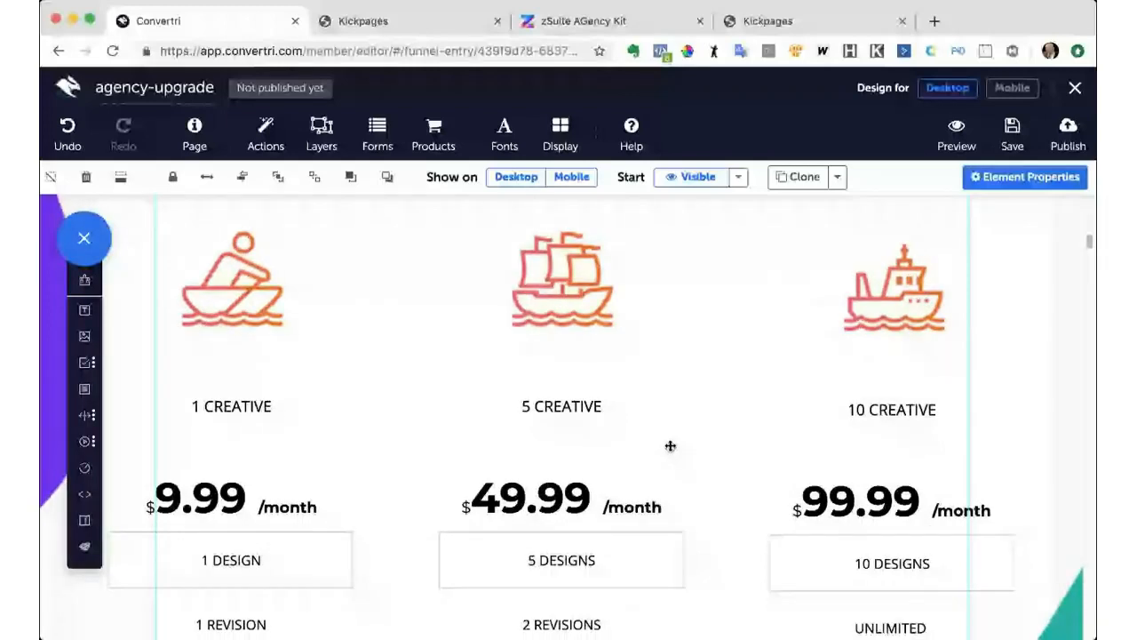
scroll(670, 446, "down", 2)
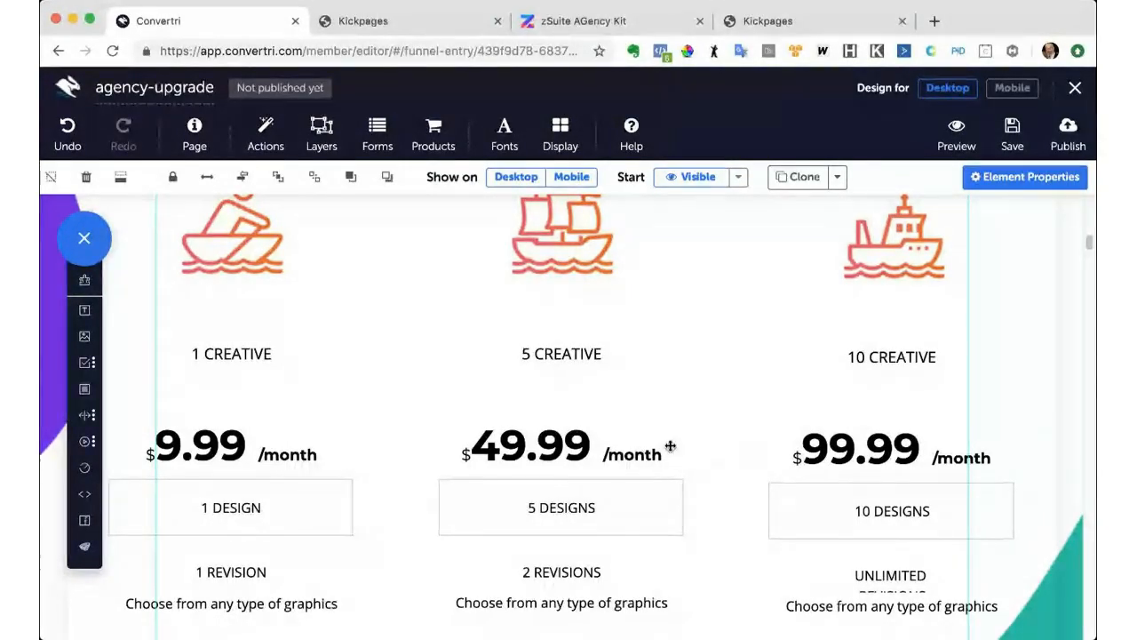
scroll(670, 446, "down", 1)
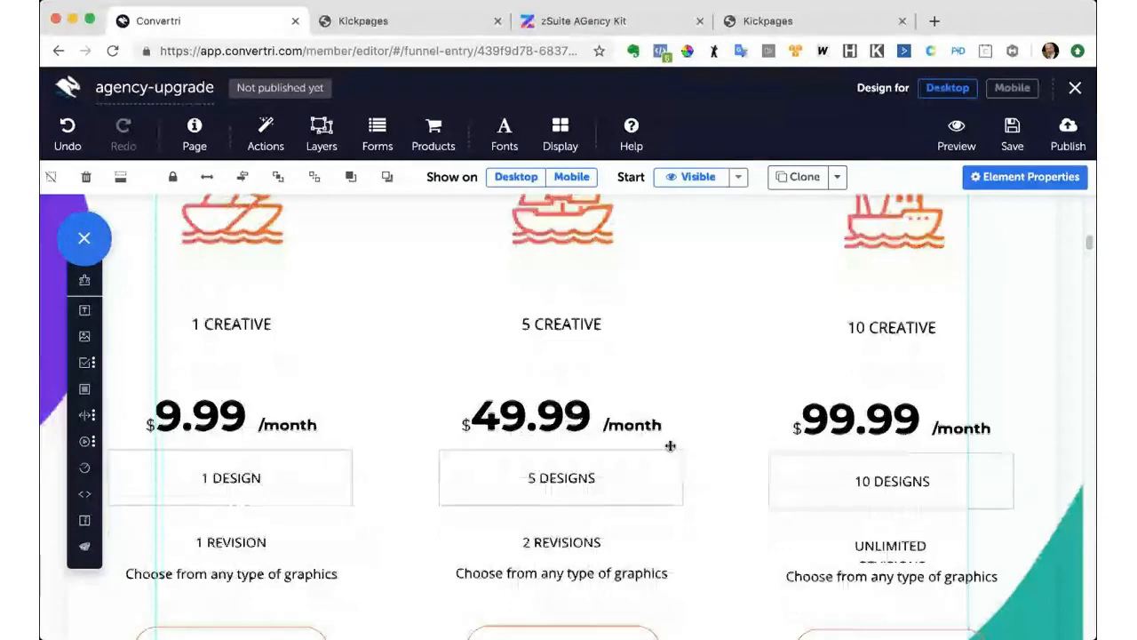
scroll(670, 446, "down", 5)
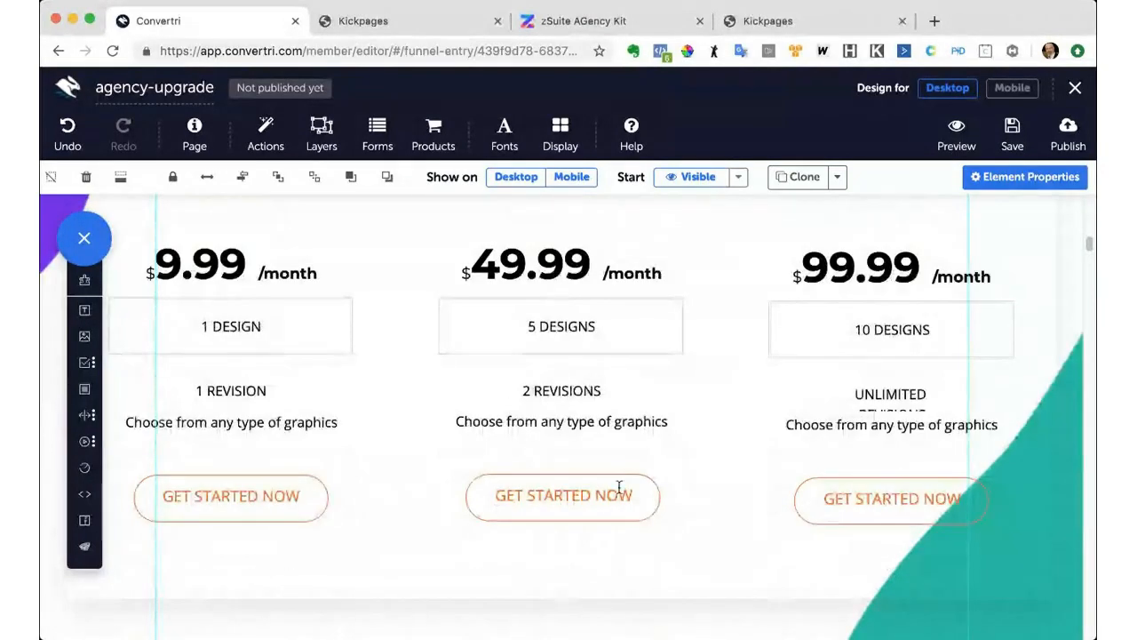
- Look over the Request a quote section with its contact e-mail and social icons, and return to the pricing plans' GET STARTED NOW buttons
scroll(717, 488, "down", 1)
scroll(718, 488, "down", 5)
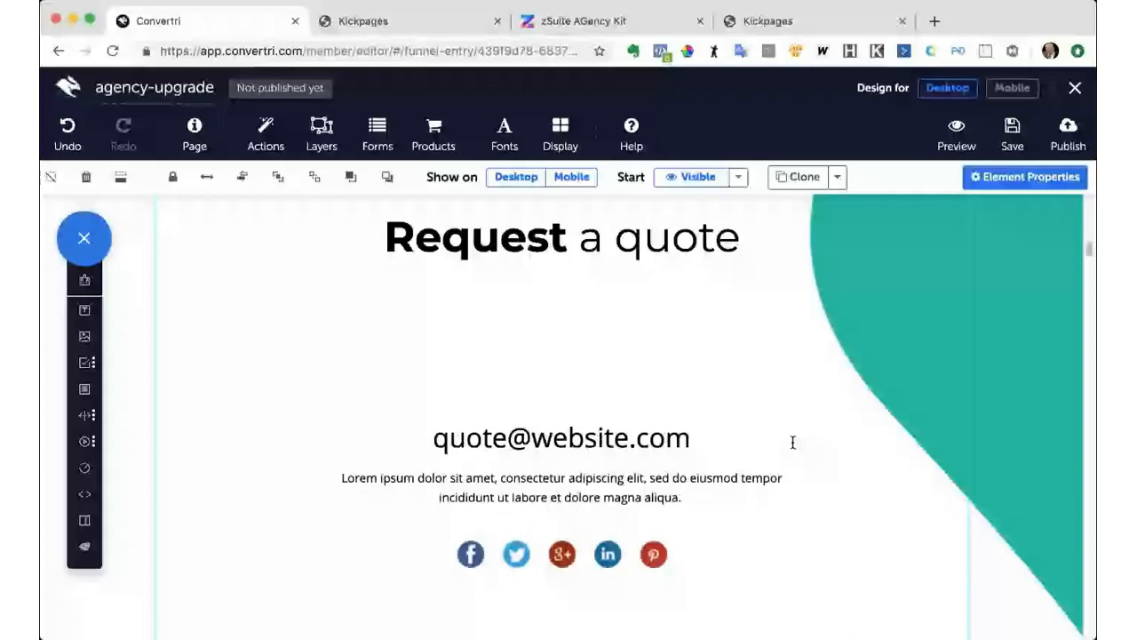
scroll(794, 443, "up", 2)
scroll(574, 407, "up", 8)
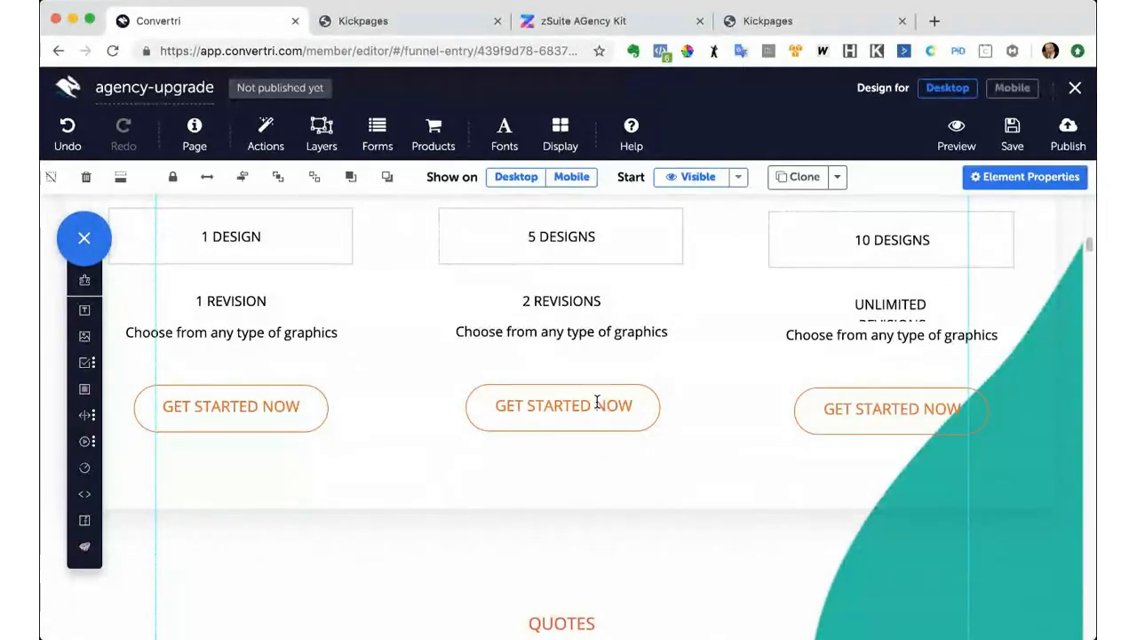
scroll(687, 410, "up", 3)
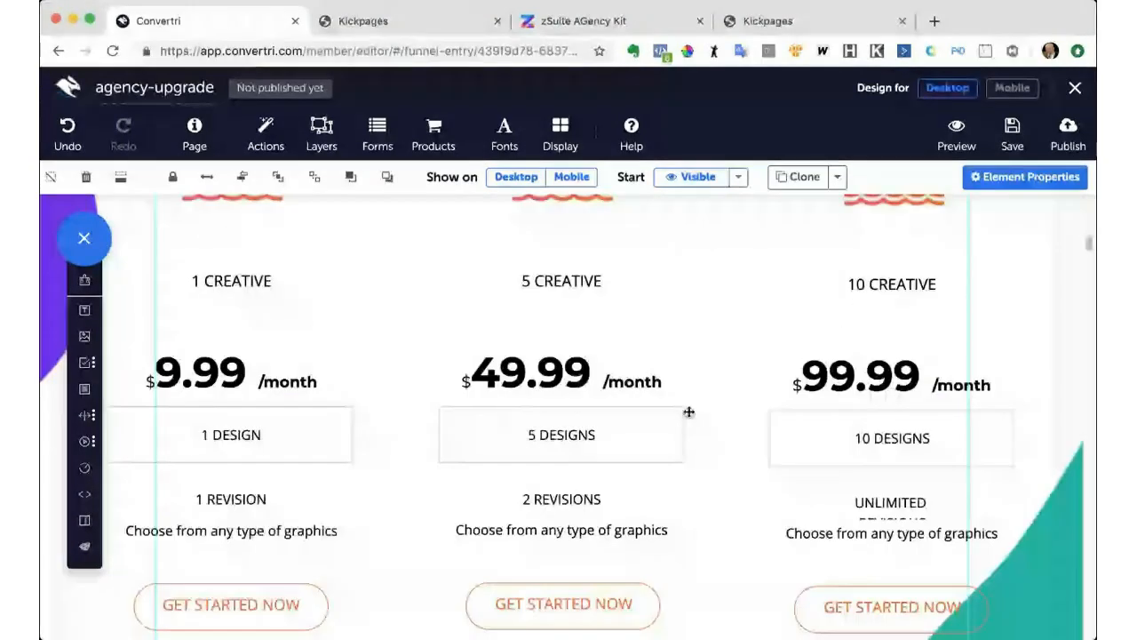
scroll(598, 512, "down", 2)
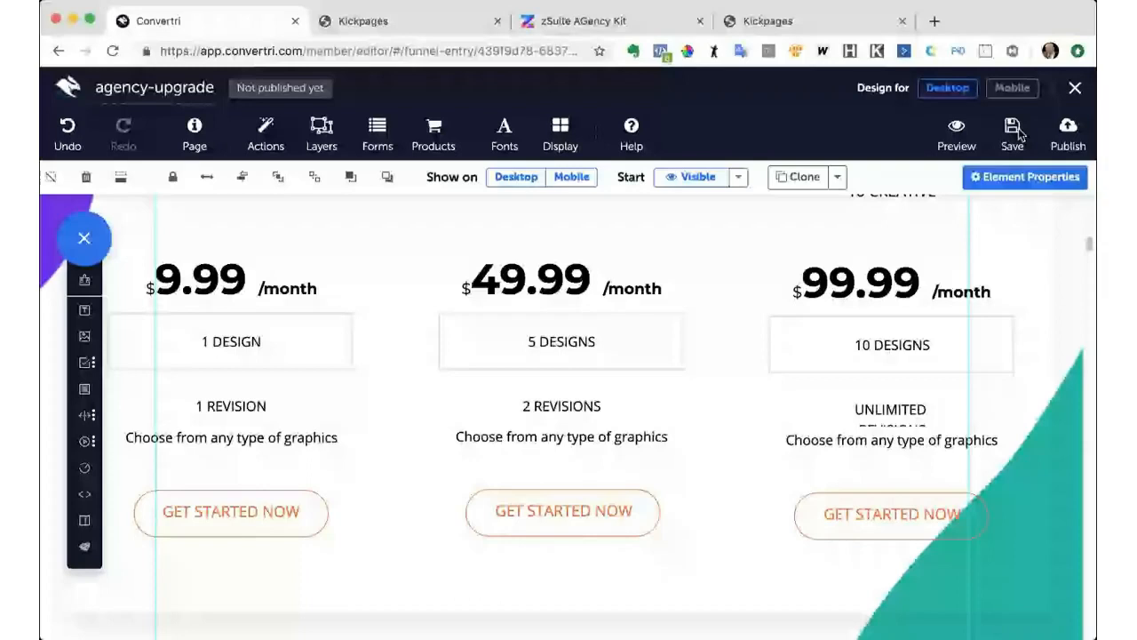
- Preview the agency-upgrade page and review it from the hero through About Us, the service cards and Latest works to the testimonials
left_click(957, 132)
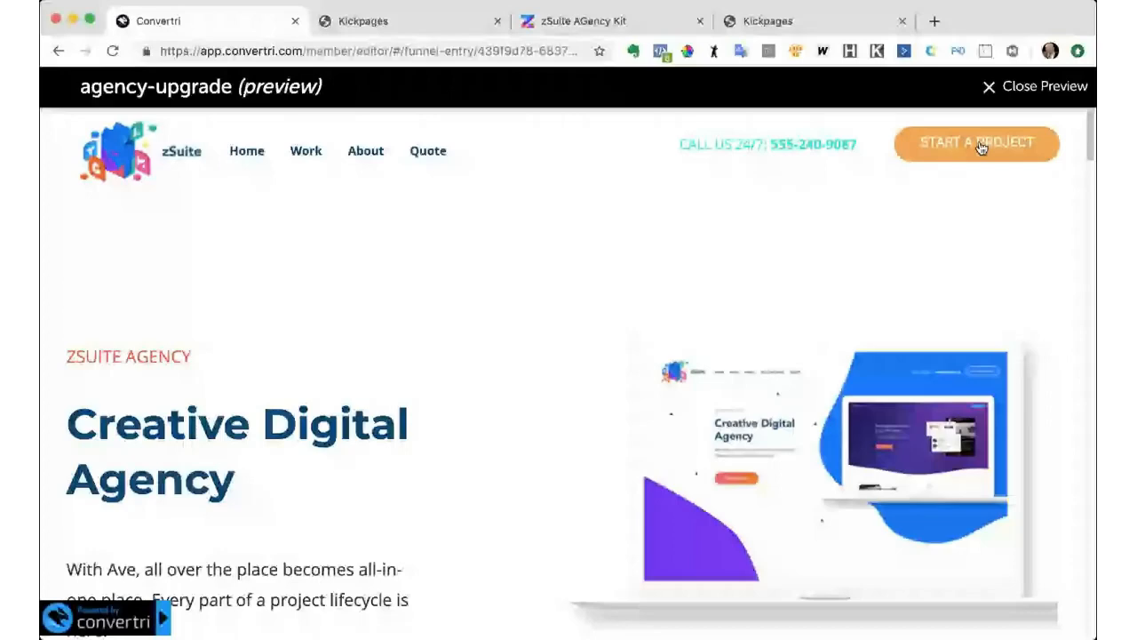
scroll(804, 259, "down", 3)
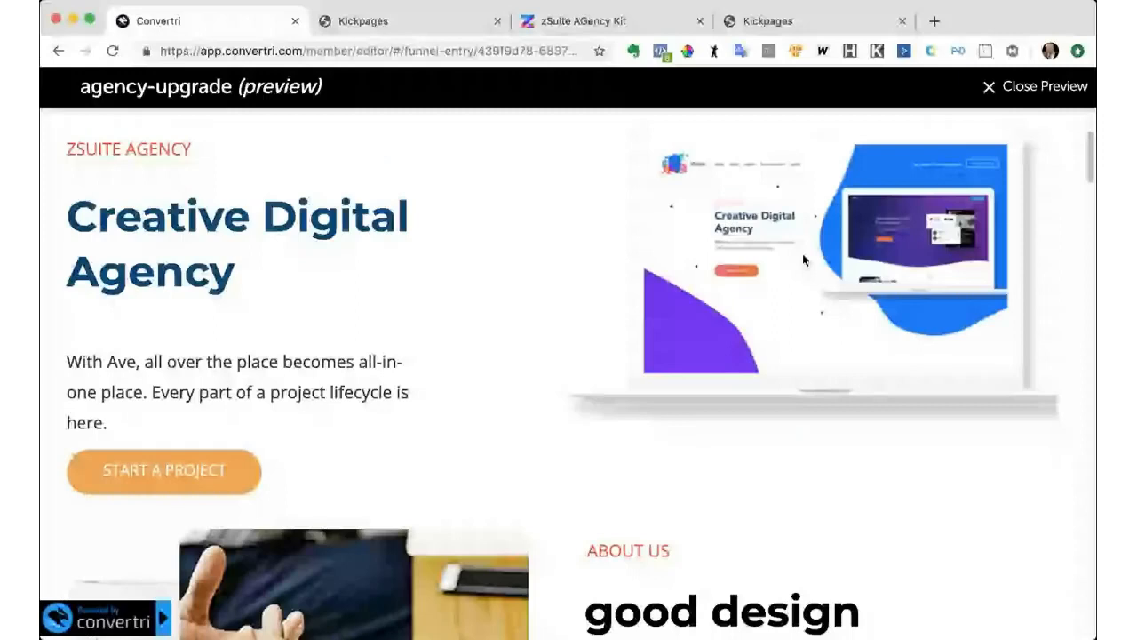
scroll(534, 485, "down", 1)
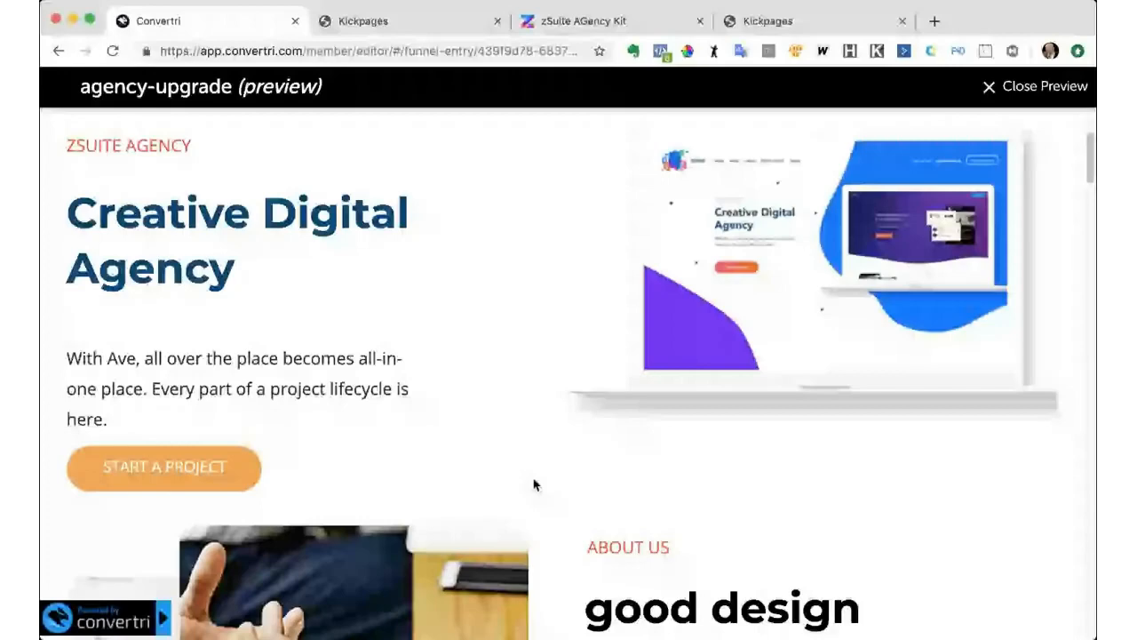
scroll(534, 484, "down", 5)
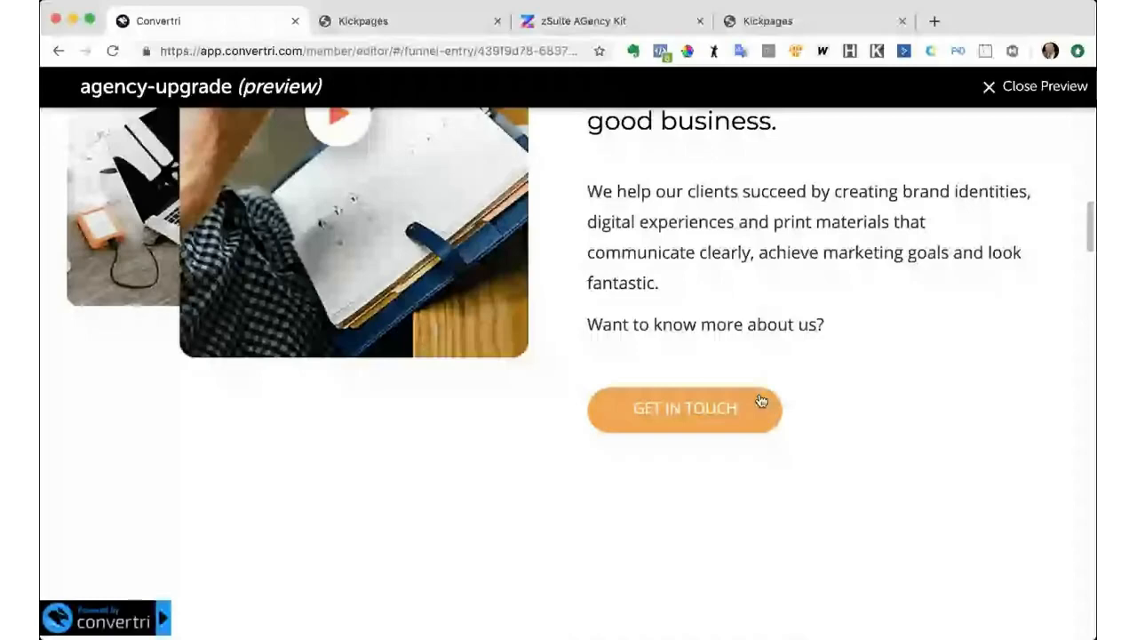
scroll(761, 401, "down", 5)
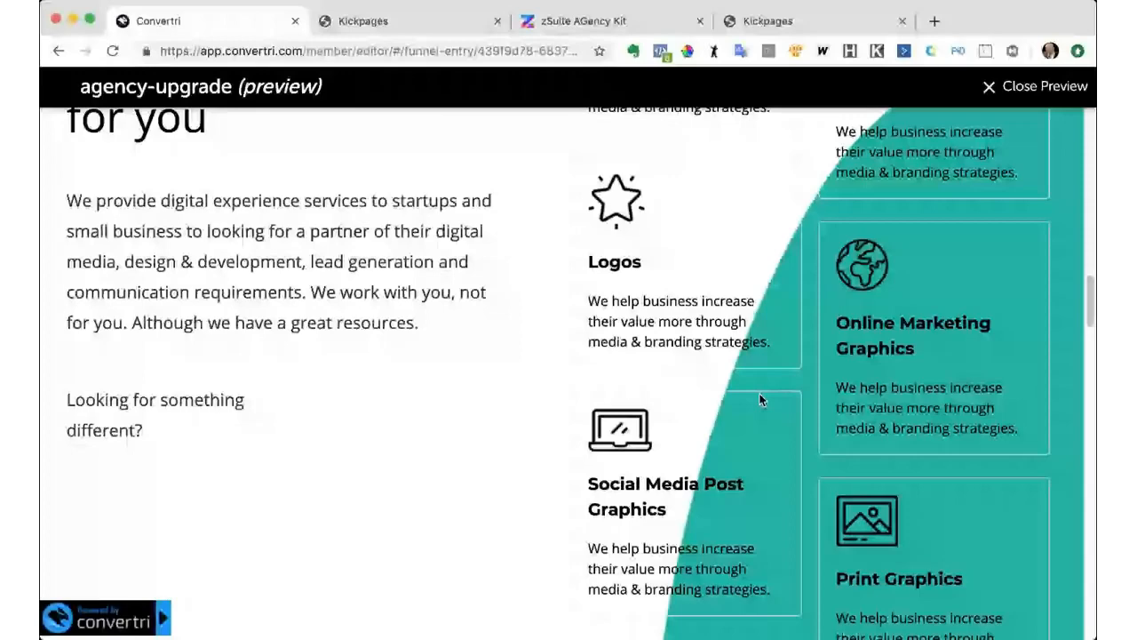
scroll(760, 398, "down", 5)
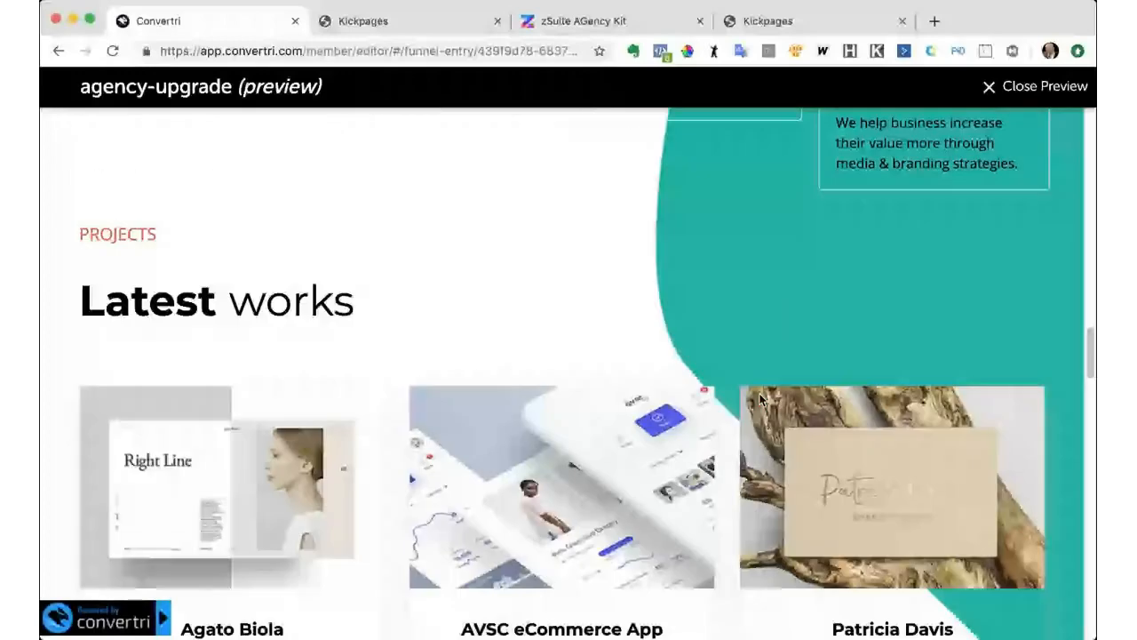
scroll(760, 398, "down", 2)
scroll(760, 400, "down", 5)
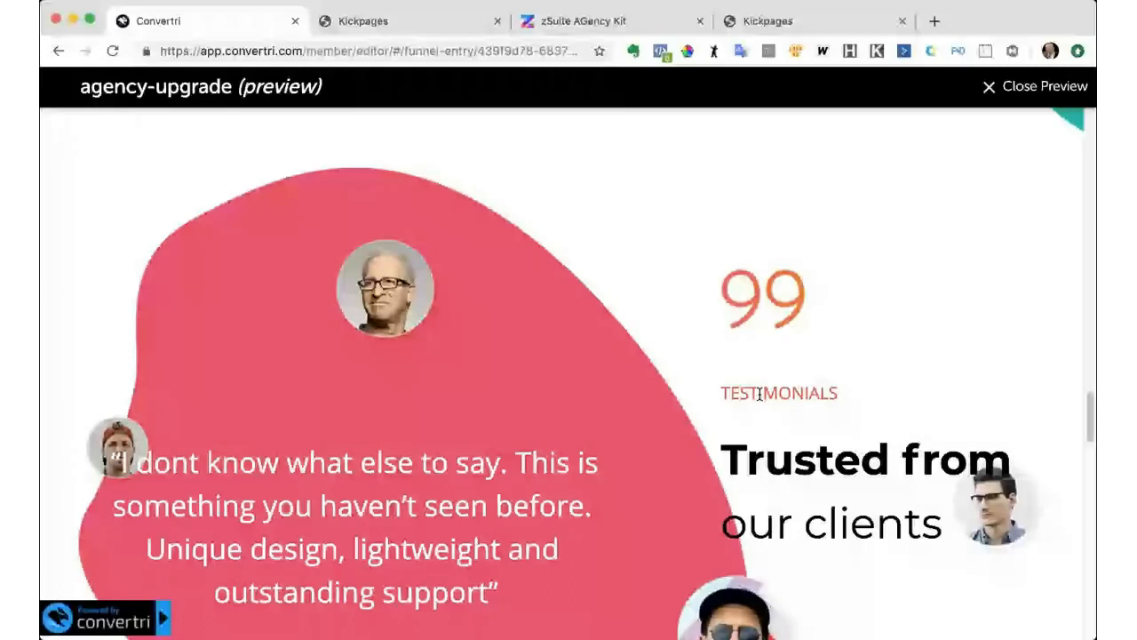
- Review the Affordable pricing section in the preview and test the GET STARTED NOW button of the 1 Creative plan
scroll(760, 398, "down", 5)
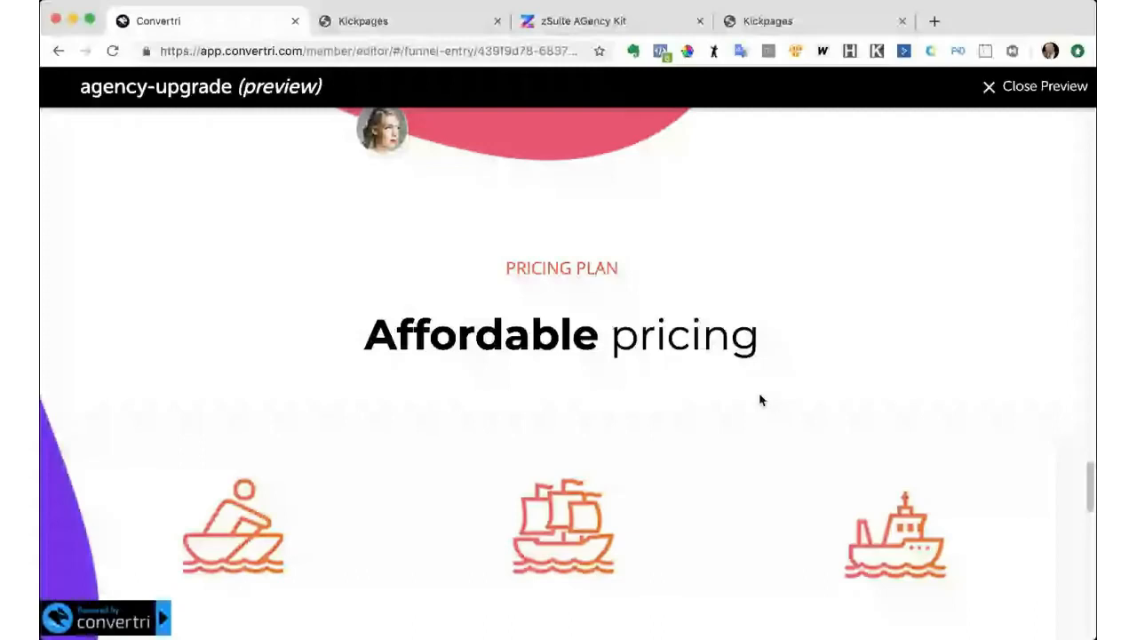
scroll(759, 400, "down", 1)
scroll(759, 400, "down", 5)
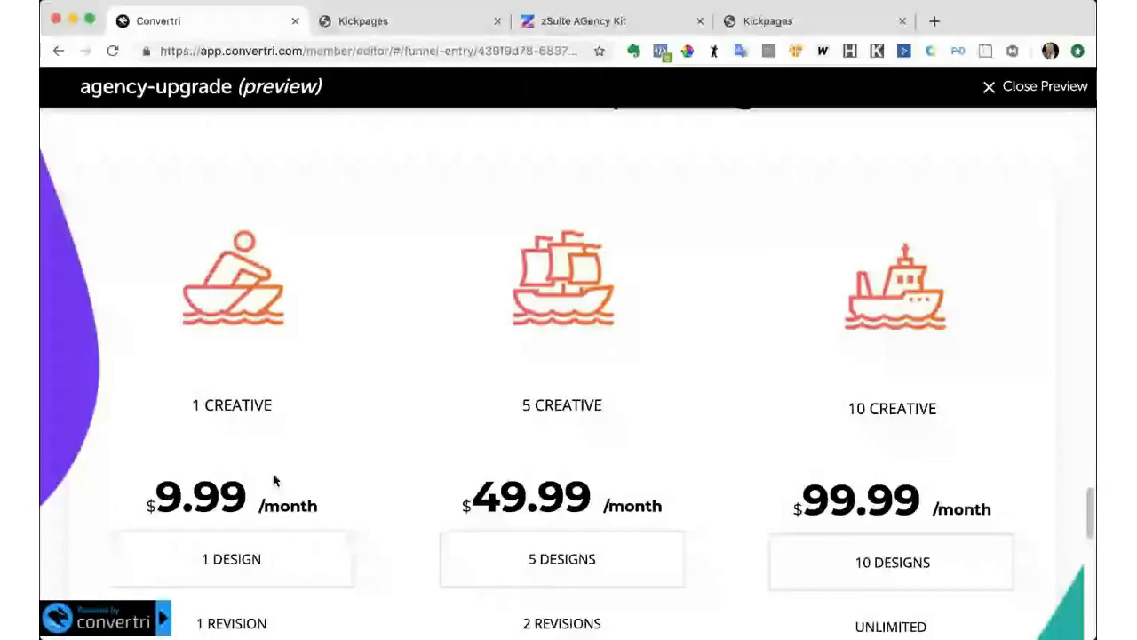
scroll(327, 443, "down", 4)
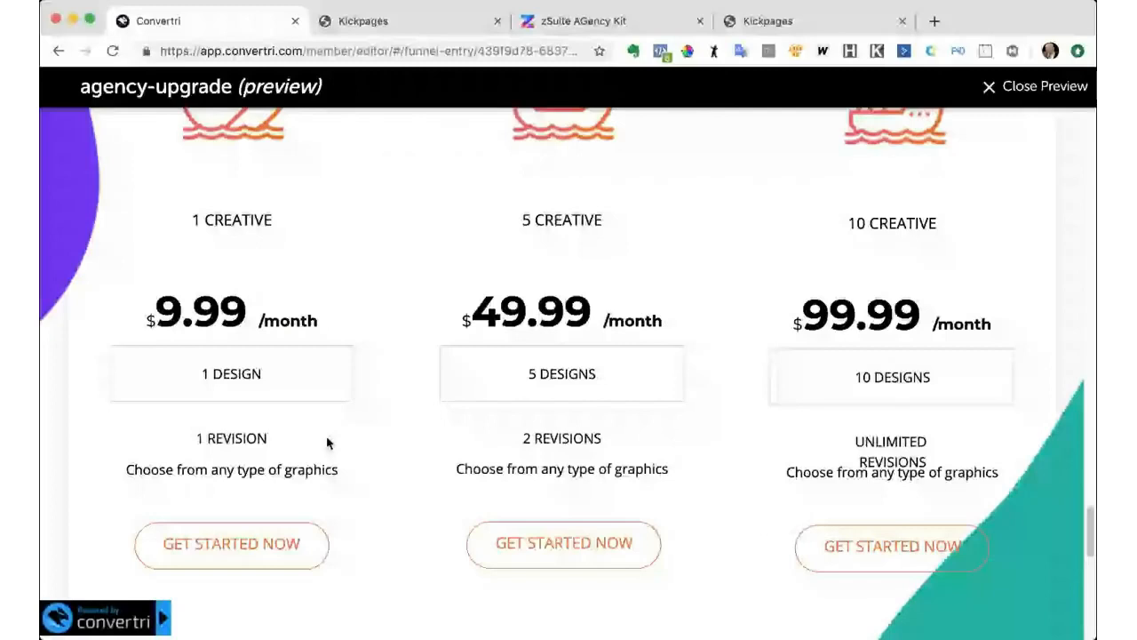
scroll(327, 442, "down", 2)
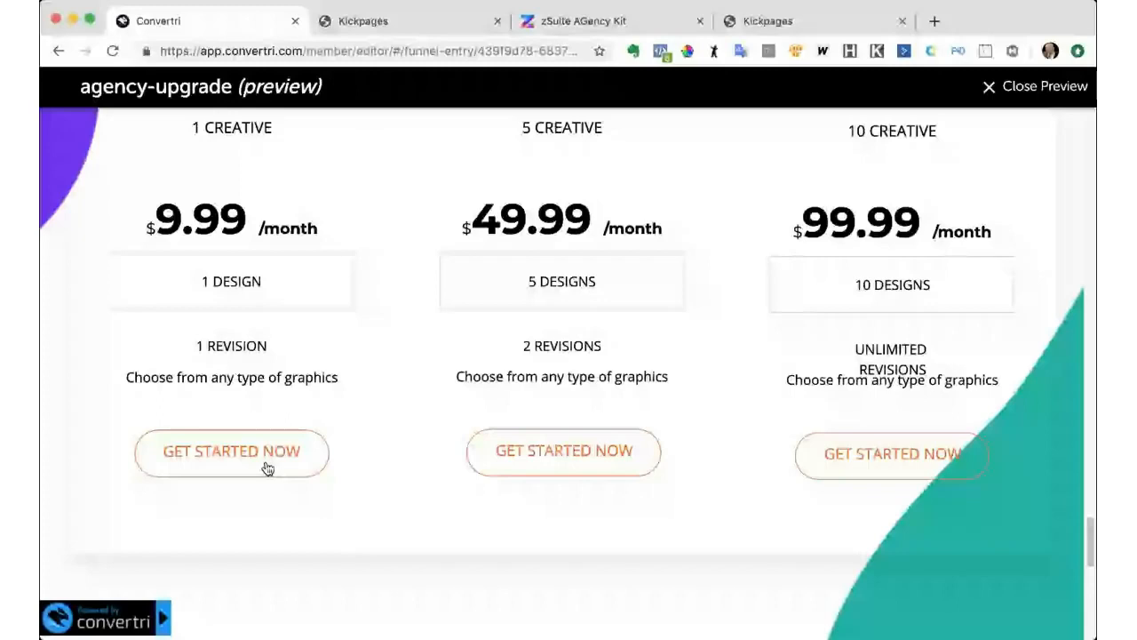
left_click(268, 468)
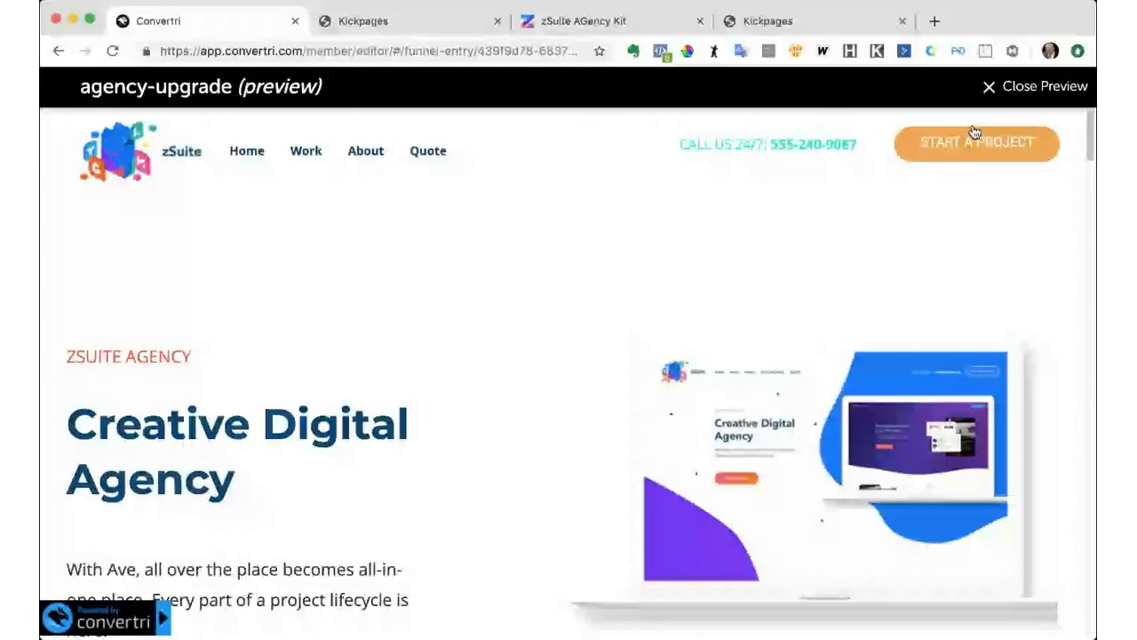
- Close the preview and switch the agency-upgrade page editor to the mobile design
left_click(1006, 87)
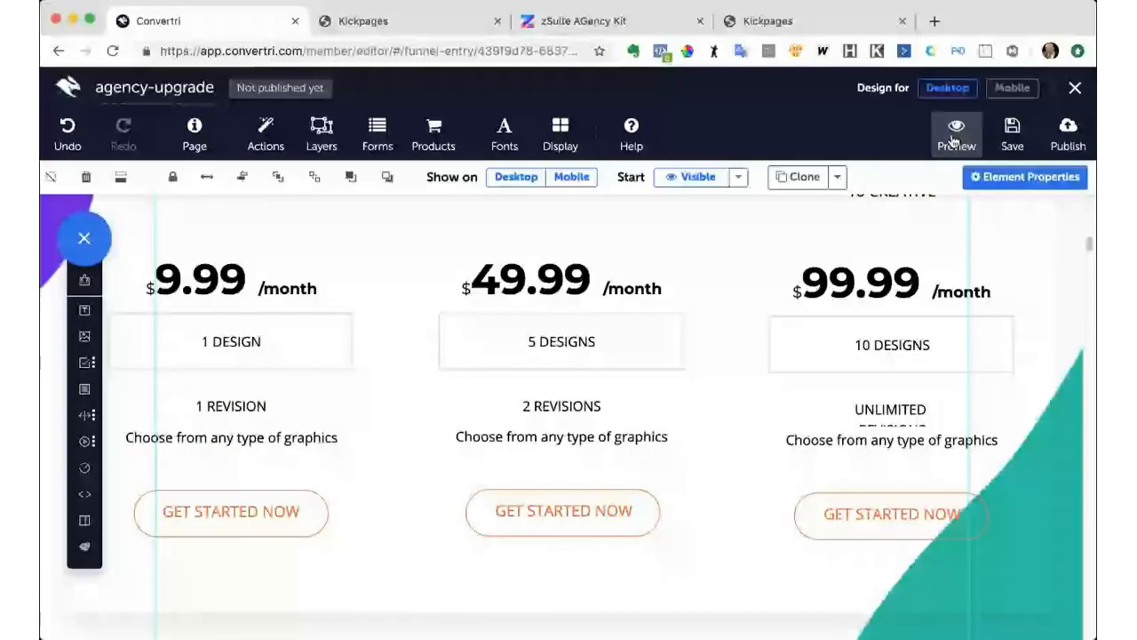
left_click(1014, 91)
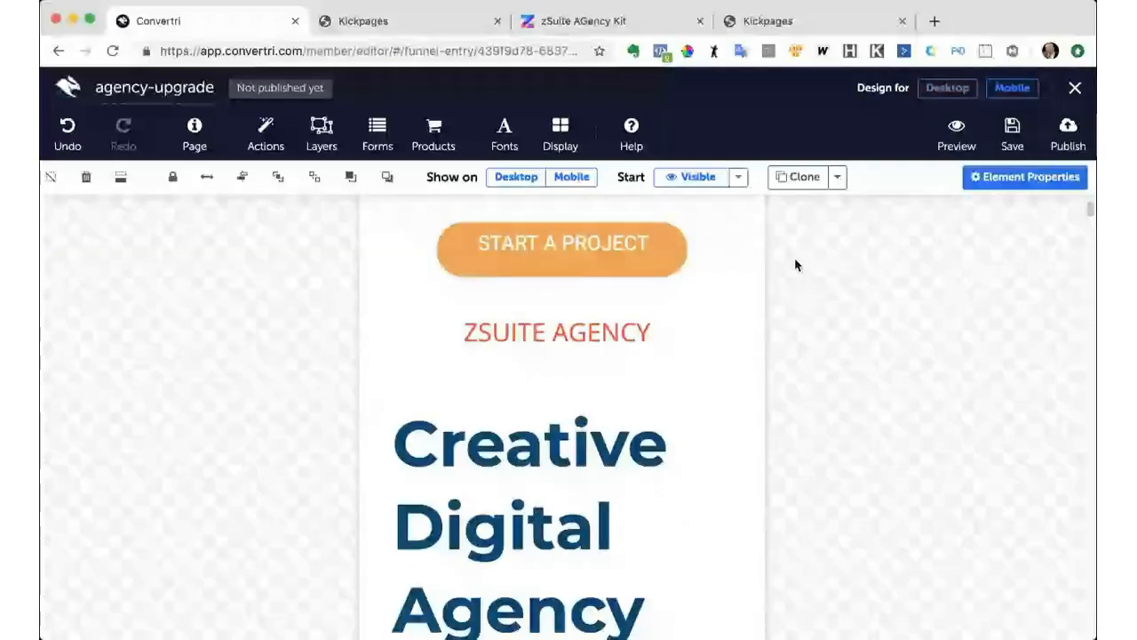
- Look over the hero section of the mobile design, and return the agency-upgrade page to the desktop design
scroll(795, 264, "down", 5)
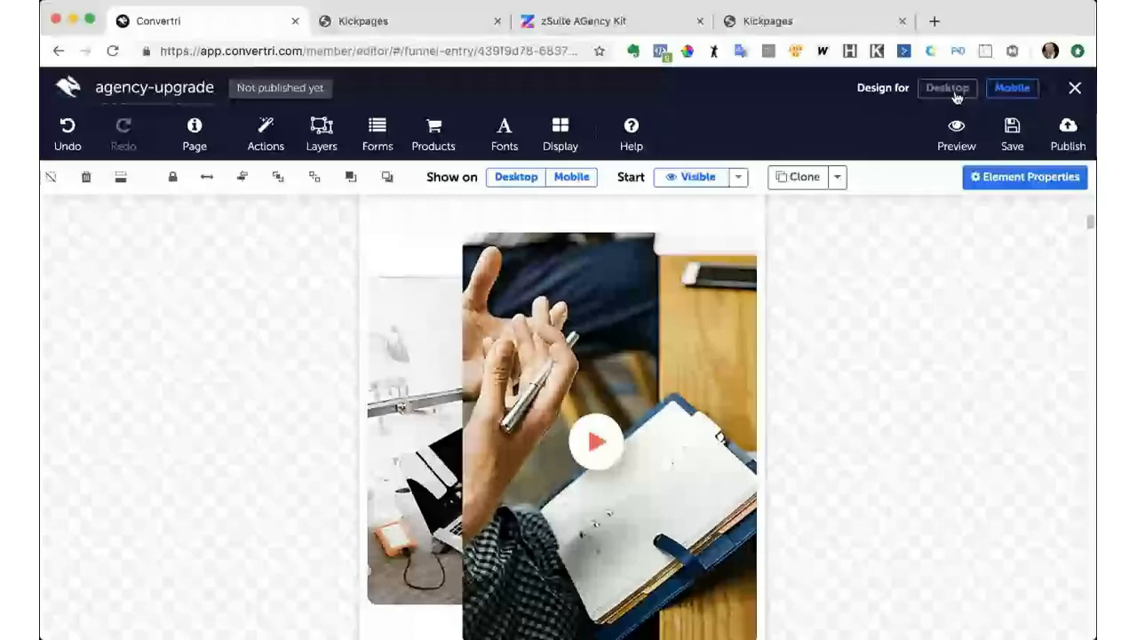
left_click(947, 88)
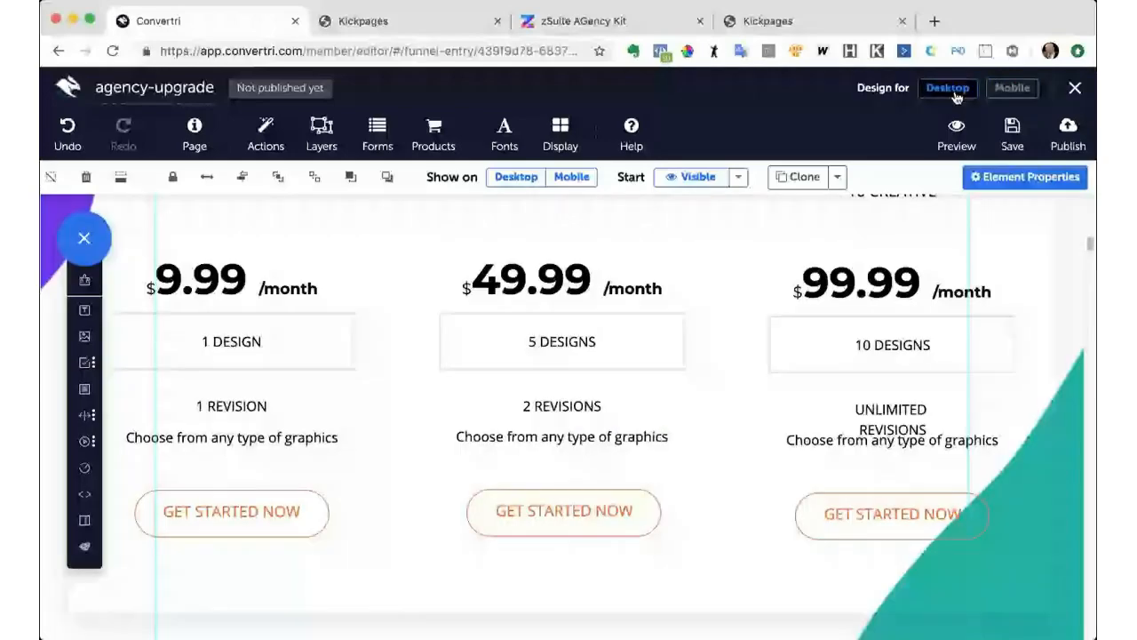
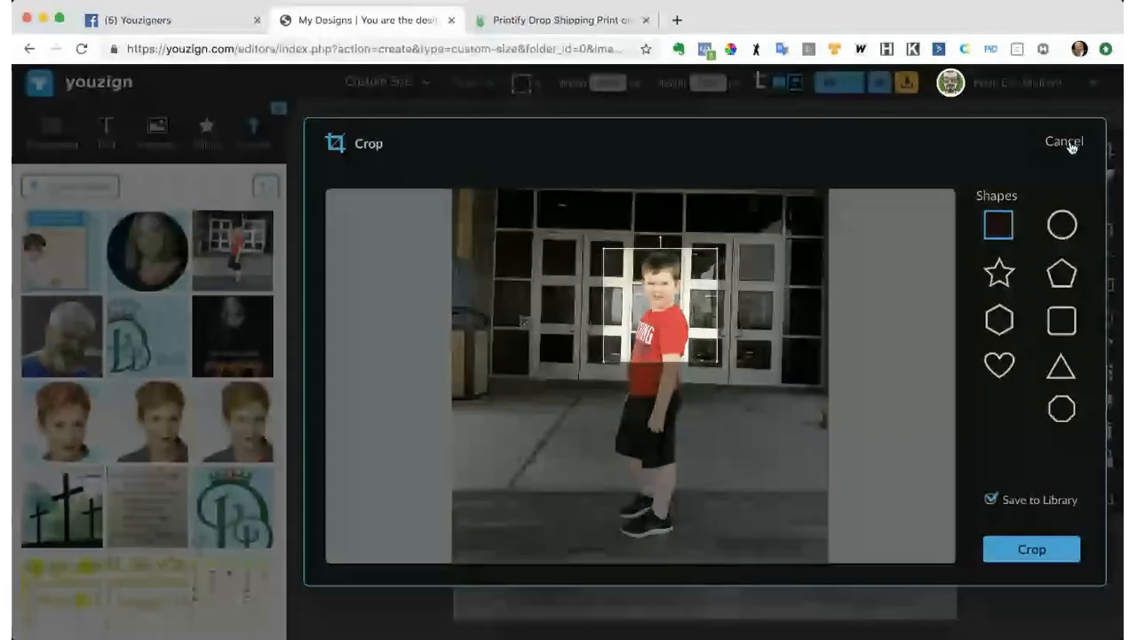
- In Youzign, discard the open crop and crop the photo anew to a square around the boy's head and upper body, saving to the library
left_click(1064, 142)
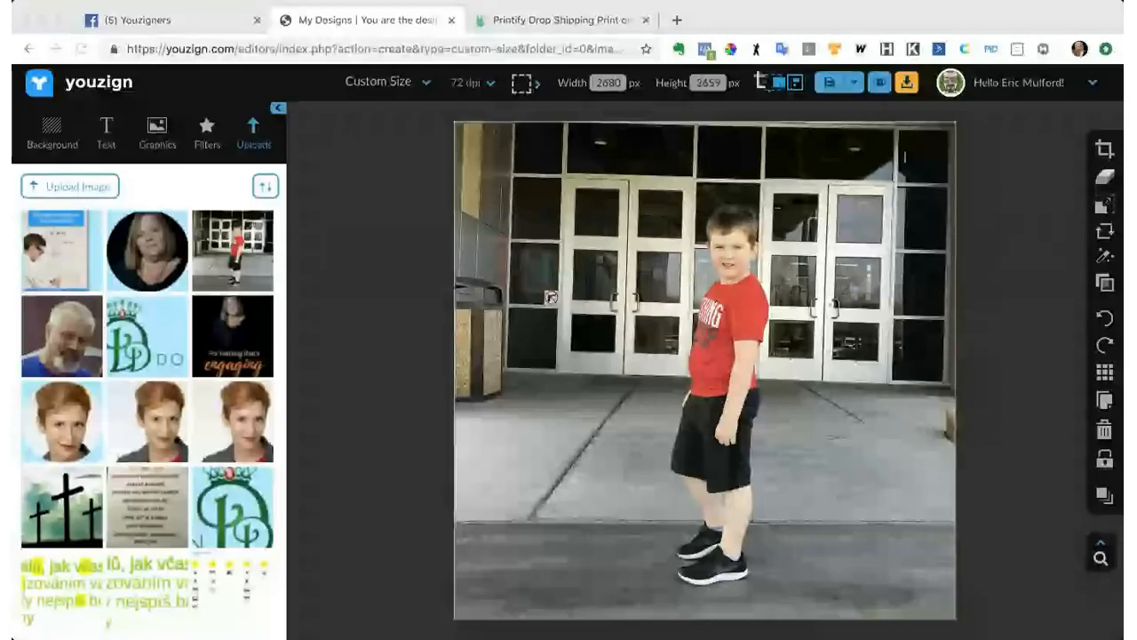
left_click(312, 282)
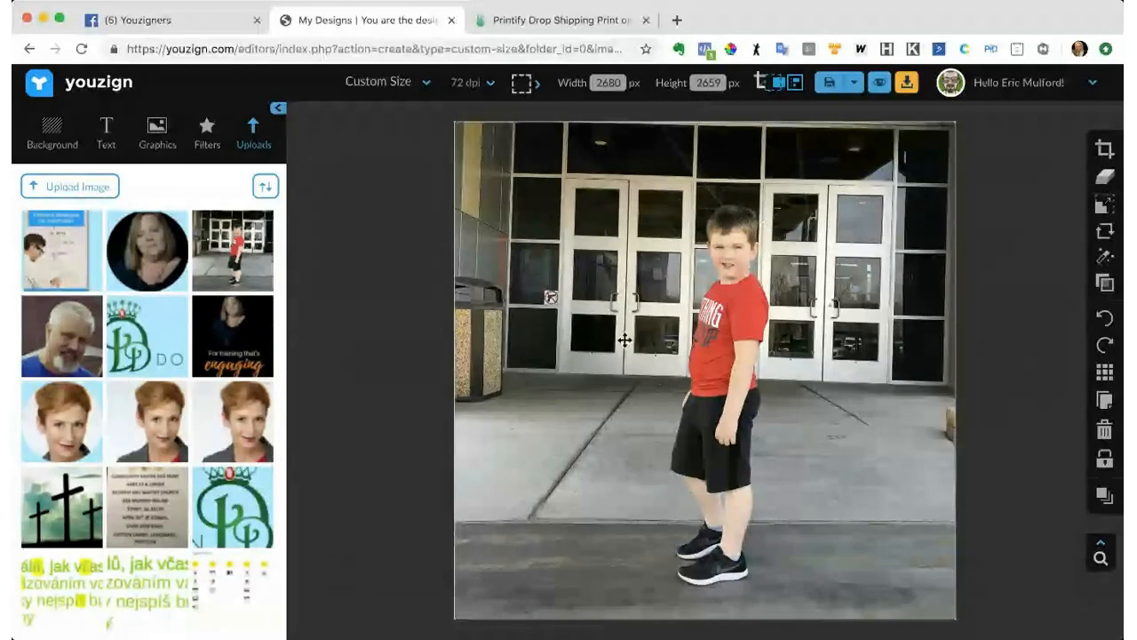
left_click(1104, 149)
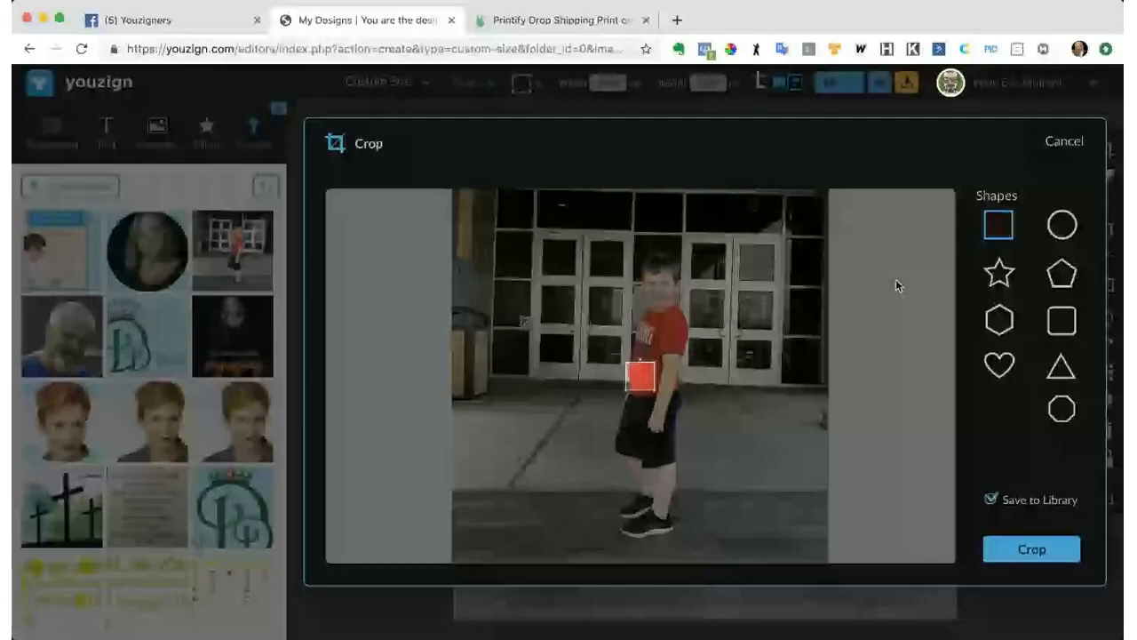
left_click_drag(640, 375, 698, 336)
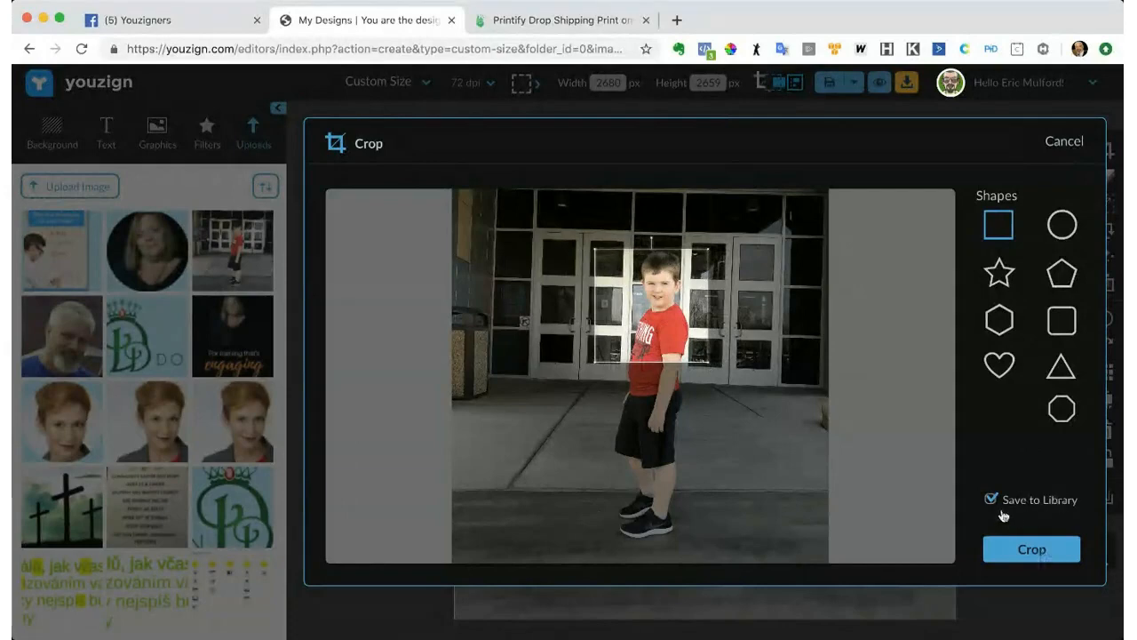
left_click(1038, 549)
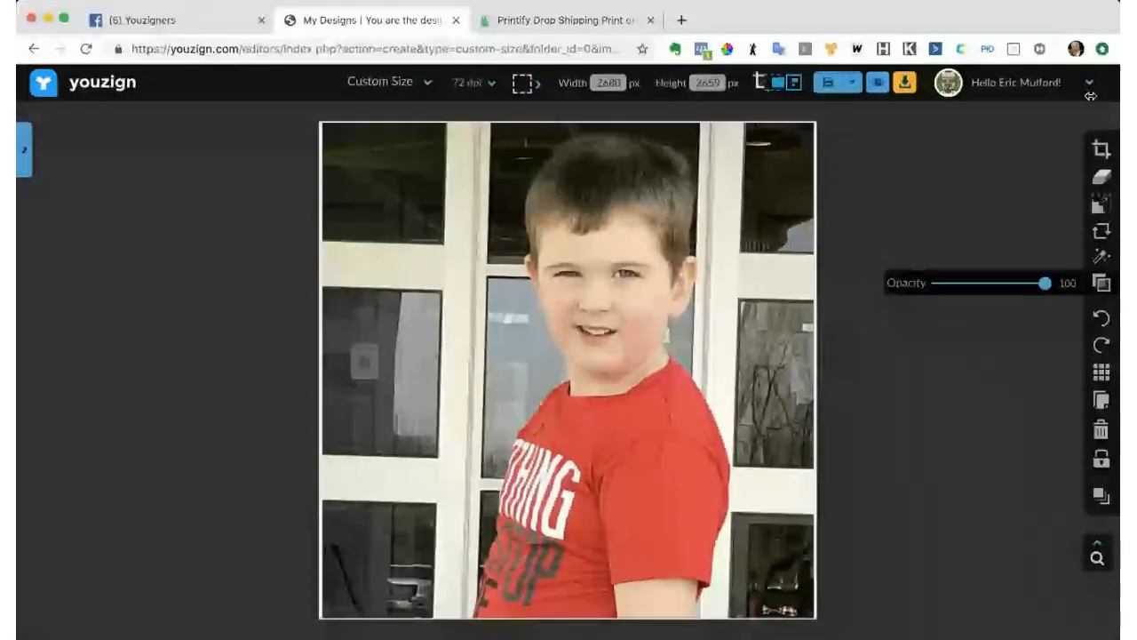
- Open the cropped photo in the background remover and mark the boy's hair, face and shirt as foreground
left_click_drag(1123, 100, 1039, 101)
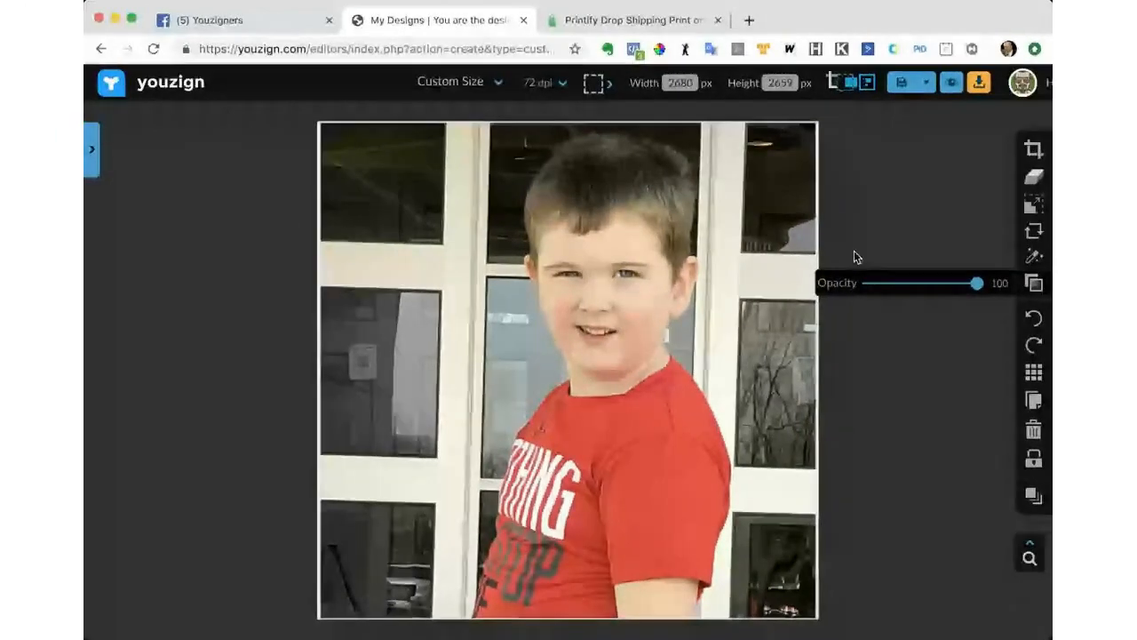
left_click(1041, 181)
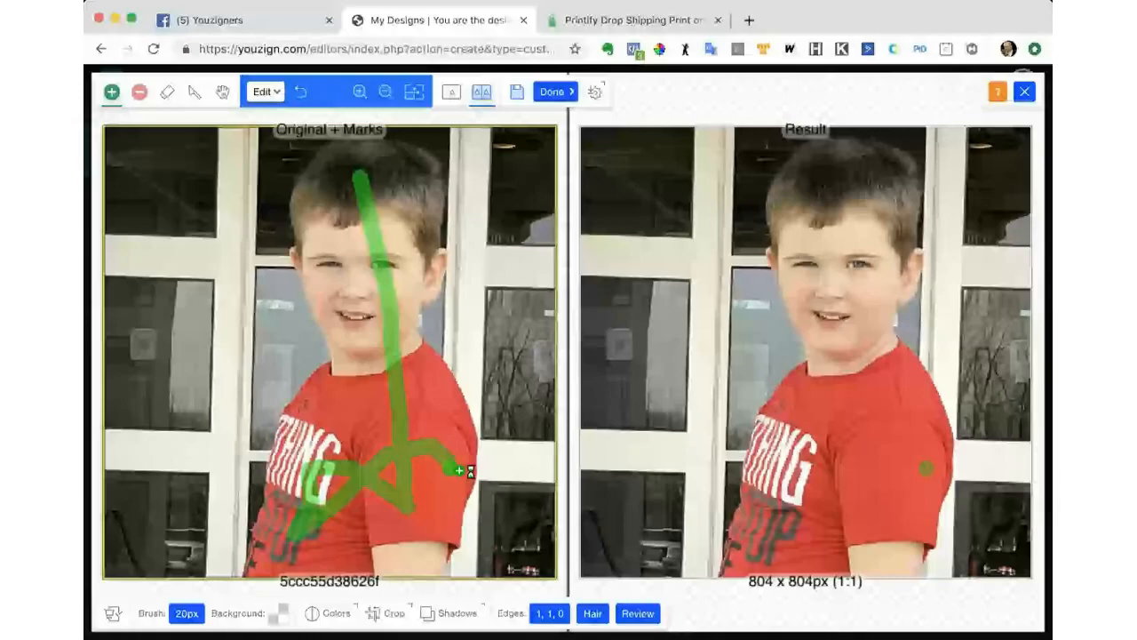
left_click_drag(346, 152, 311, 203)
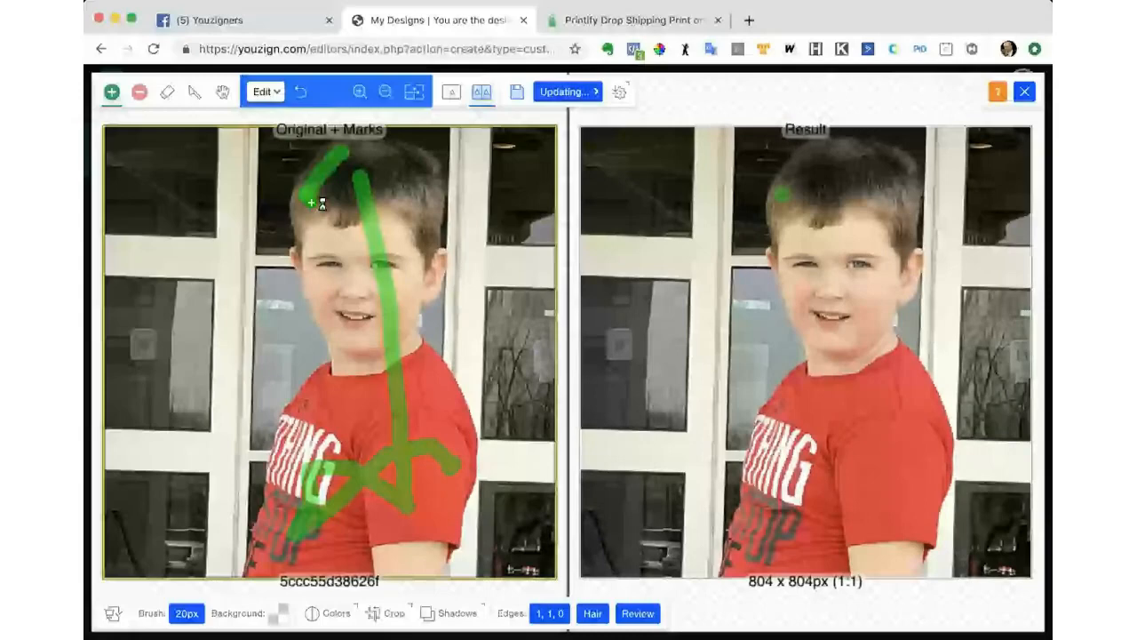
left_click_drag(311, 202, 406, 160)
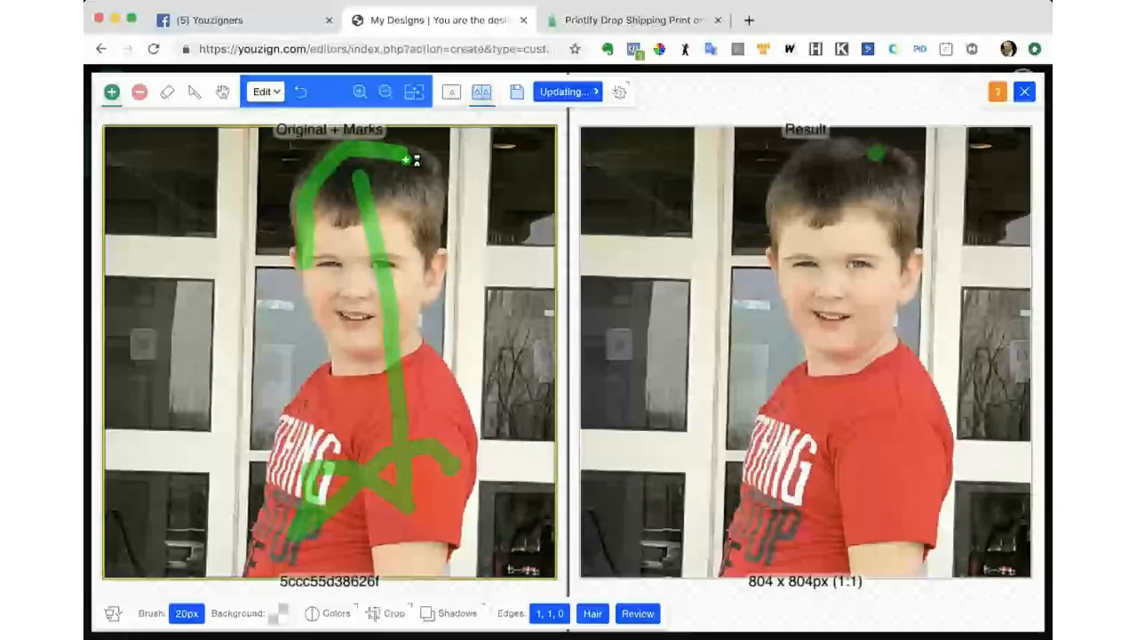
left_click_drag(406, 160, 442, 211)
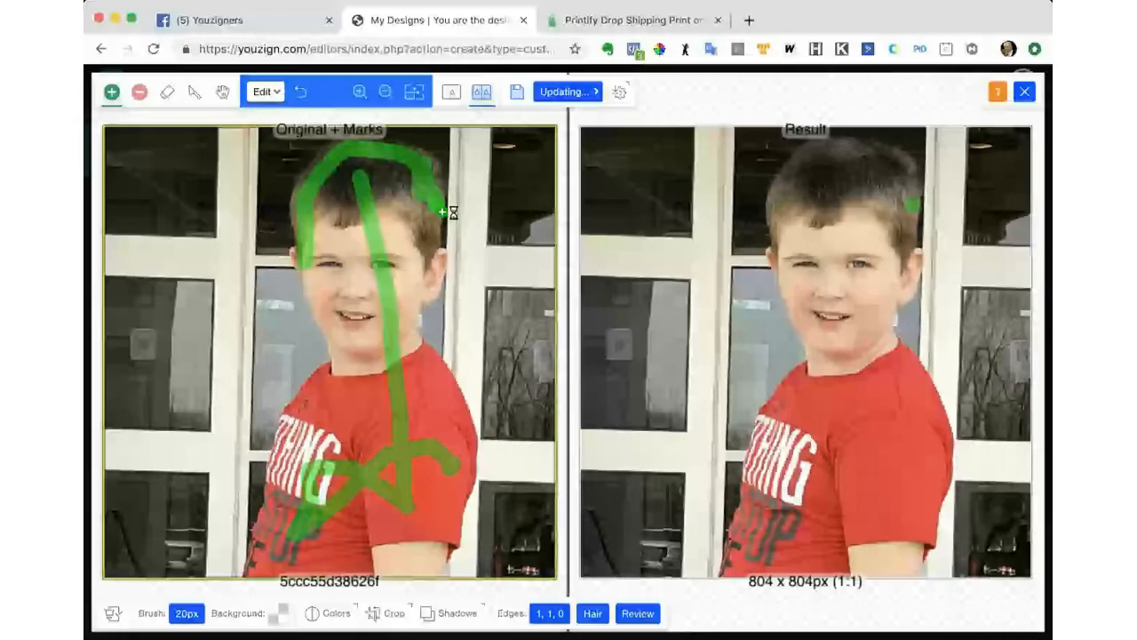
left_click_drag(442, 212, 439, 258)
- Mark the doors and windows beside the boy and the dark areas around his hair as background
left_click(139, 93)
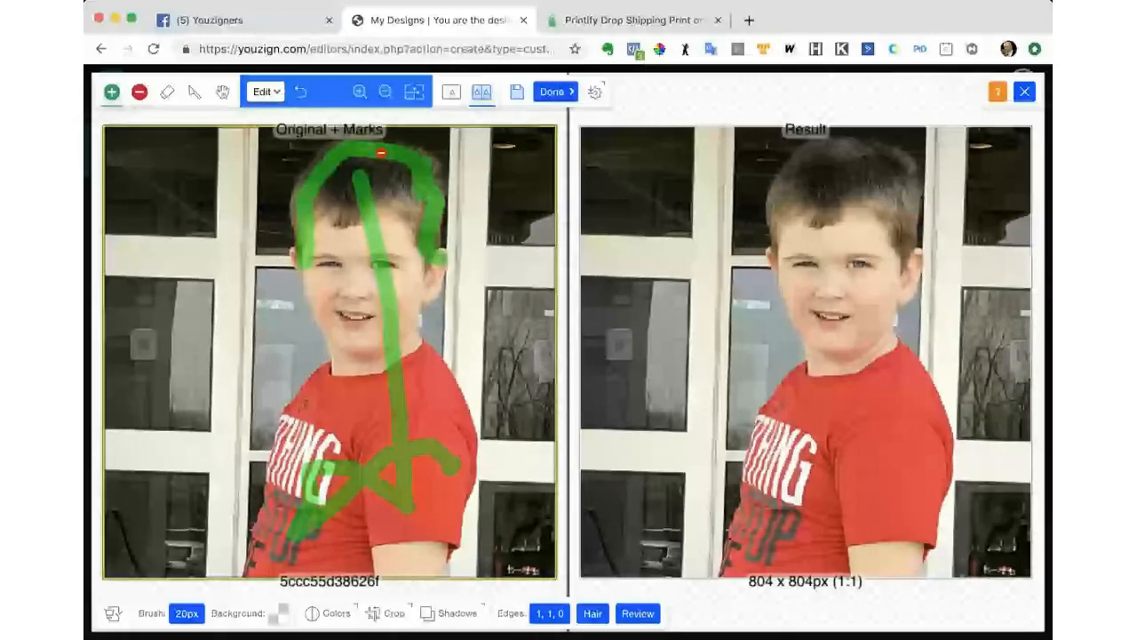
left_click_drag(494, 142, 513, 391)
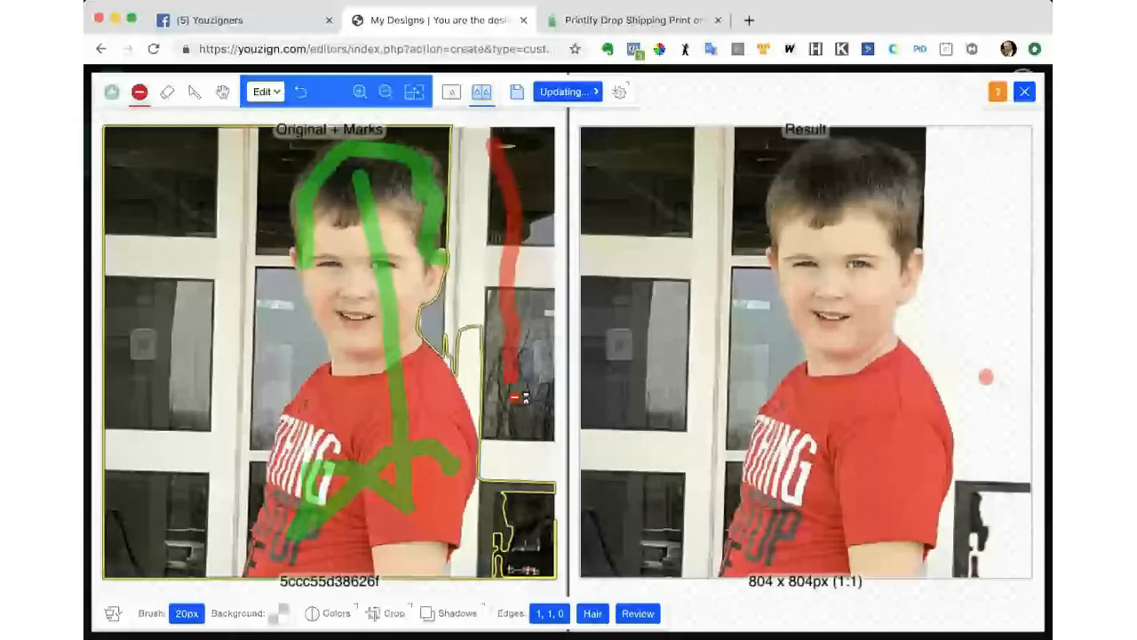
left_click_drag(513, 398, 513, 484)
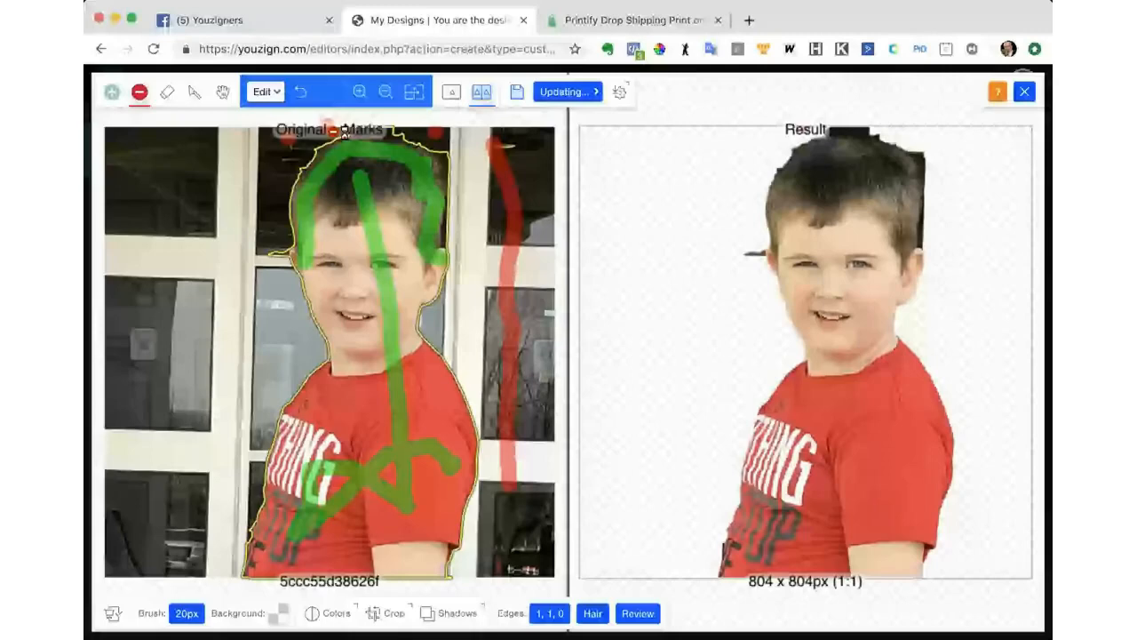
left_click(401, 130)
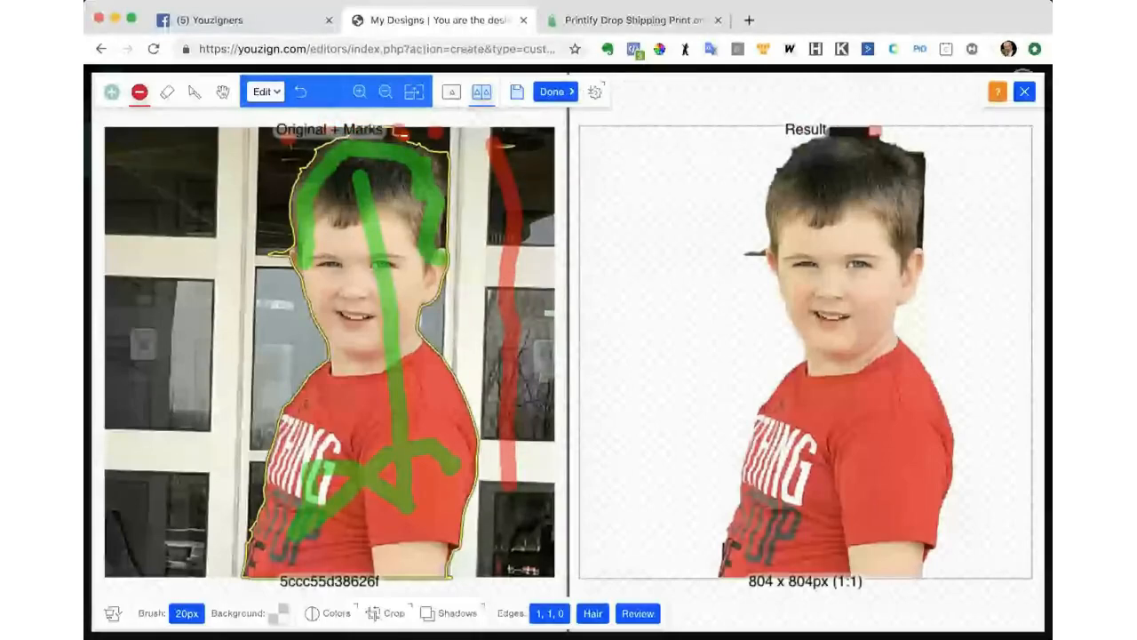
left_click(449, 155)
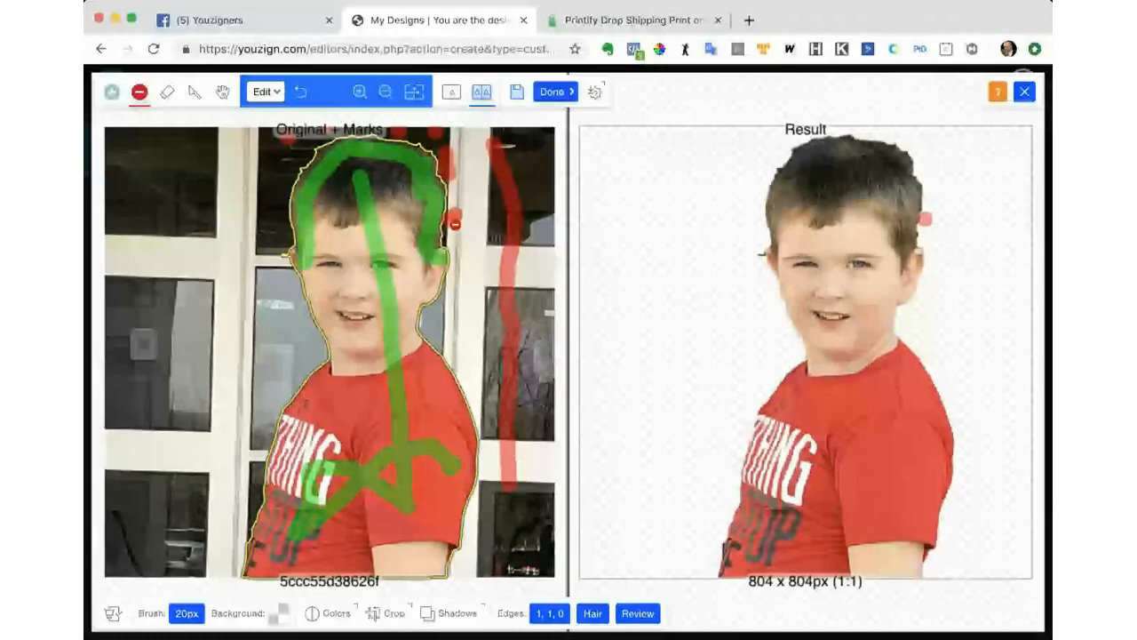
left_click(454, 218)
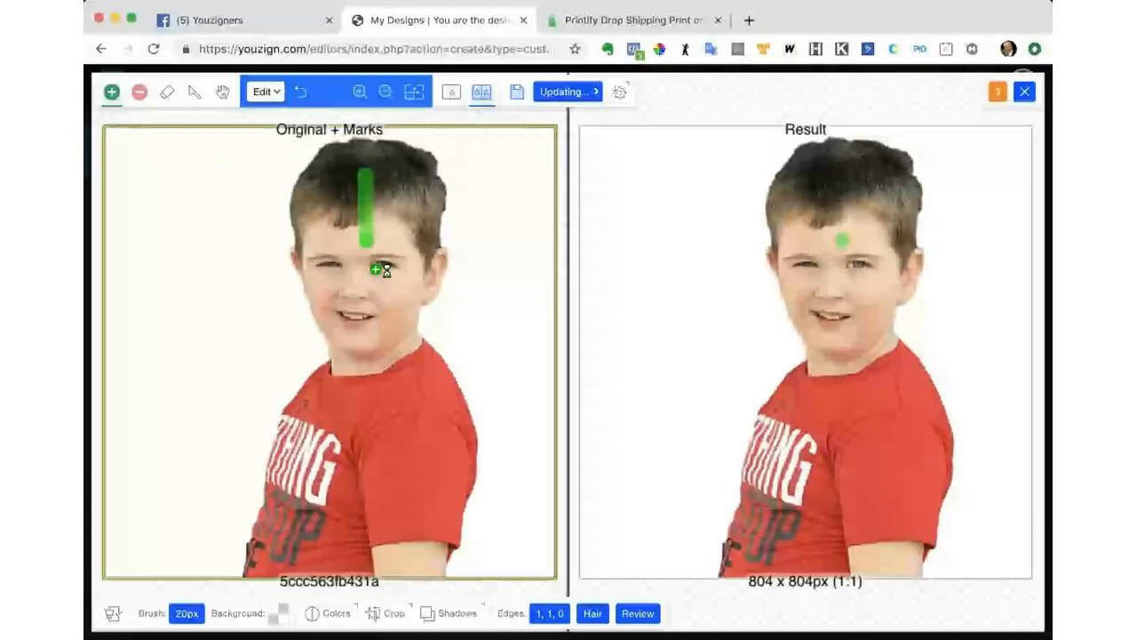
- In a second pass on the cutout, mark the boy's face and neck as foreground and touch up the hair edge with background and foreground dabs
left_click_drag(376, 268, 406, 398)
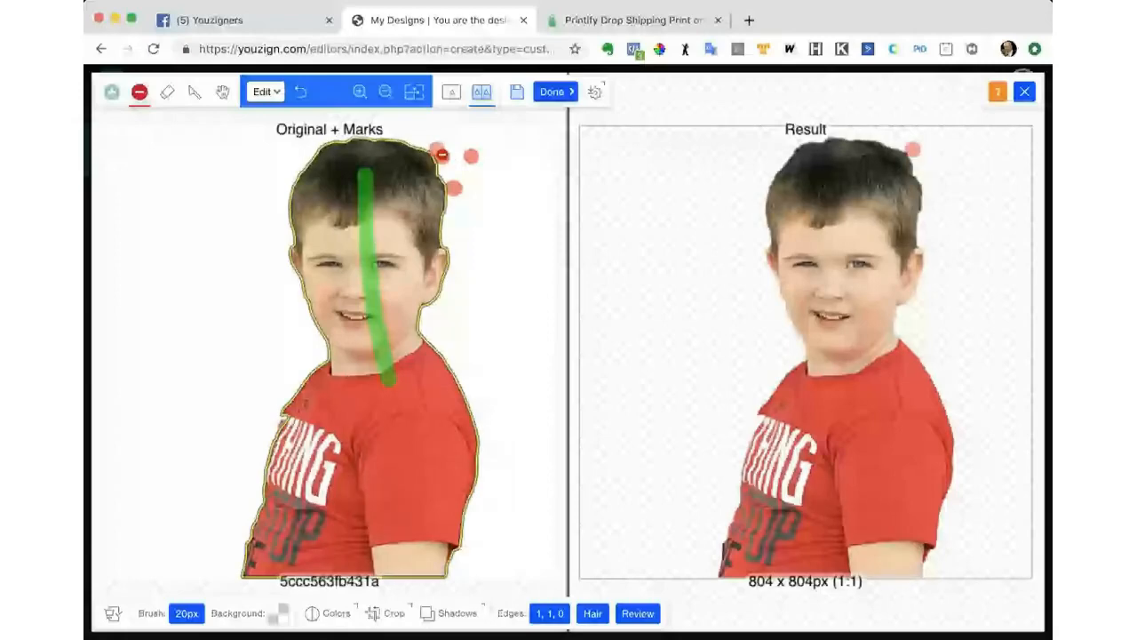
left_click(442, 156)
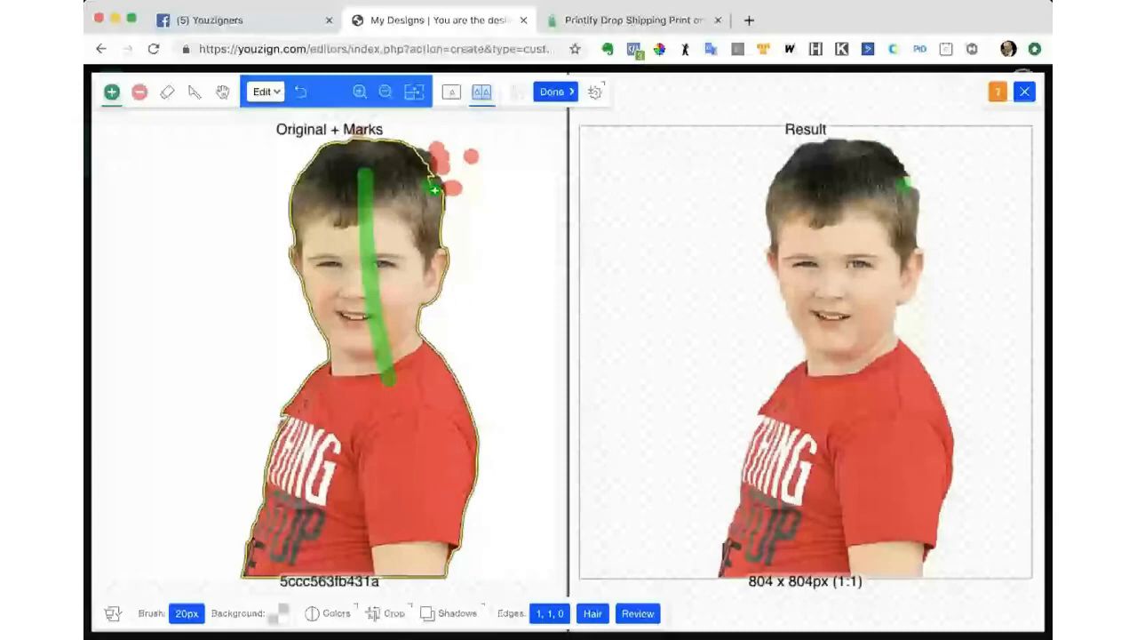
left_click(435, 188)
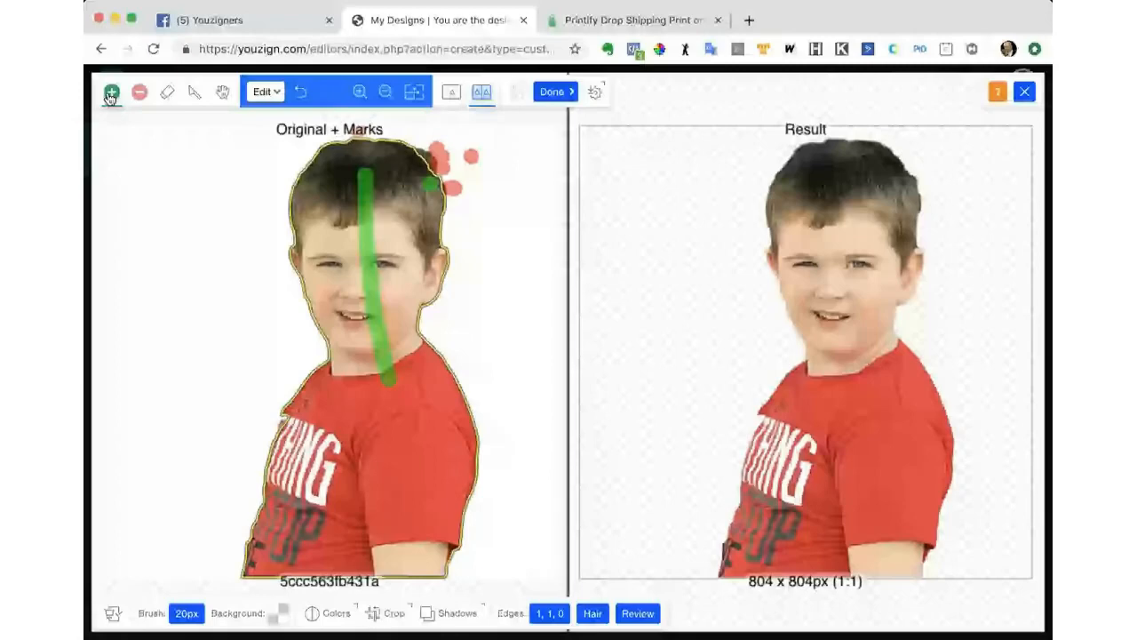
- Refine the hair edge with more foreground dabs and a background dab beside it, and apply the cutout to the design
left_click(110, 94)
left_click(330, 177)
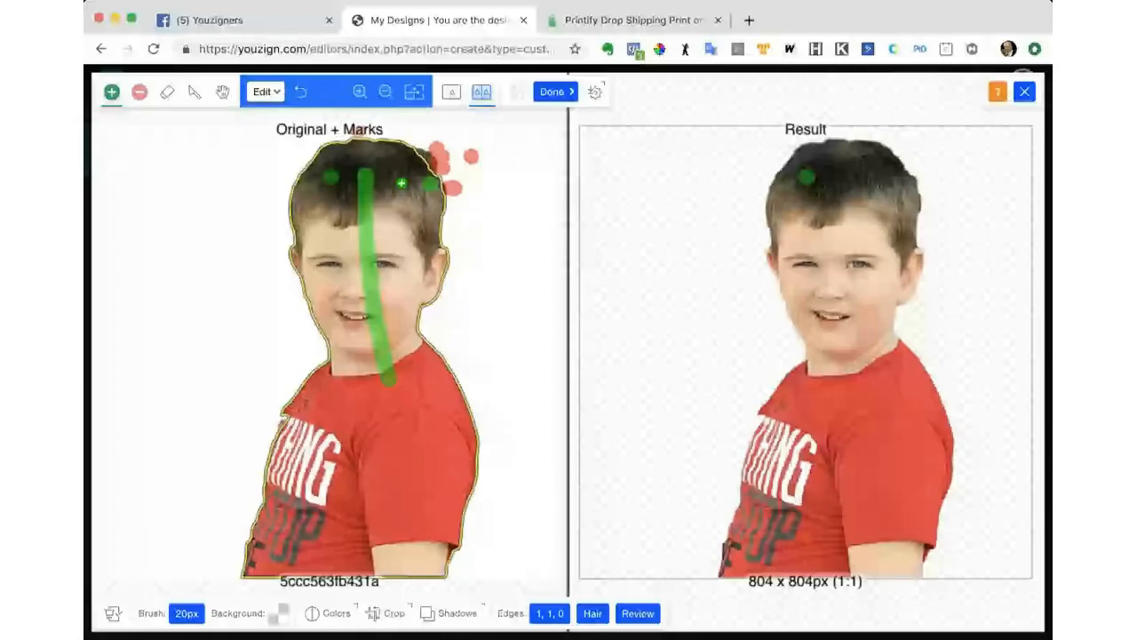
left_click(419, 165)
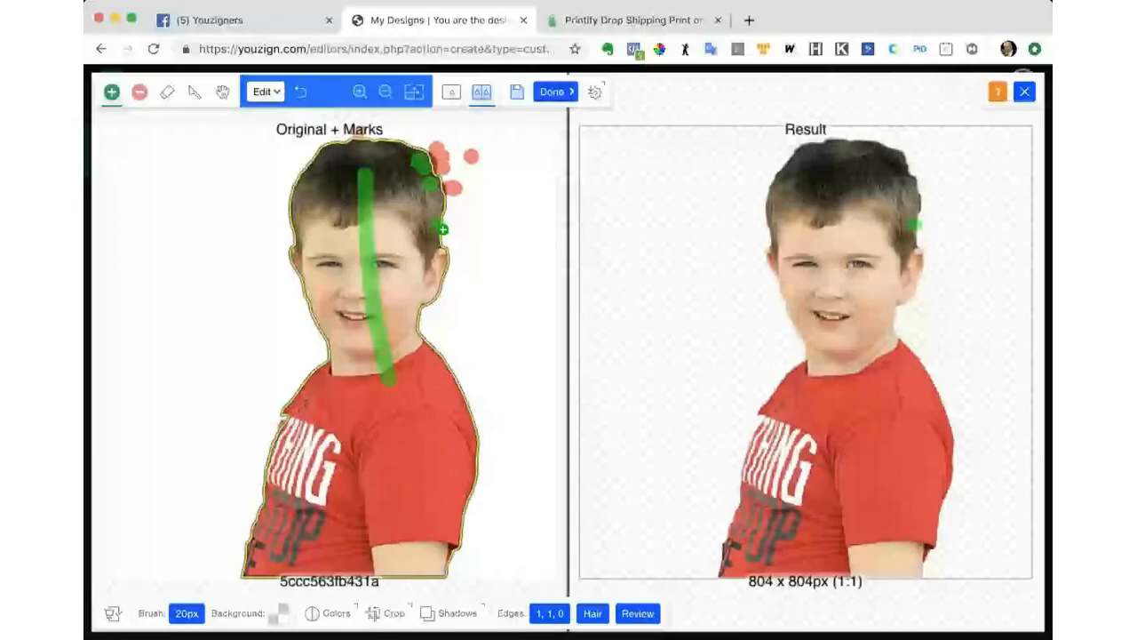
left_click(432, 170)
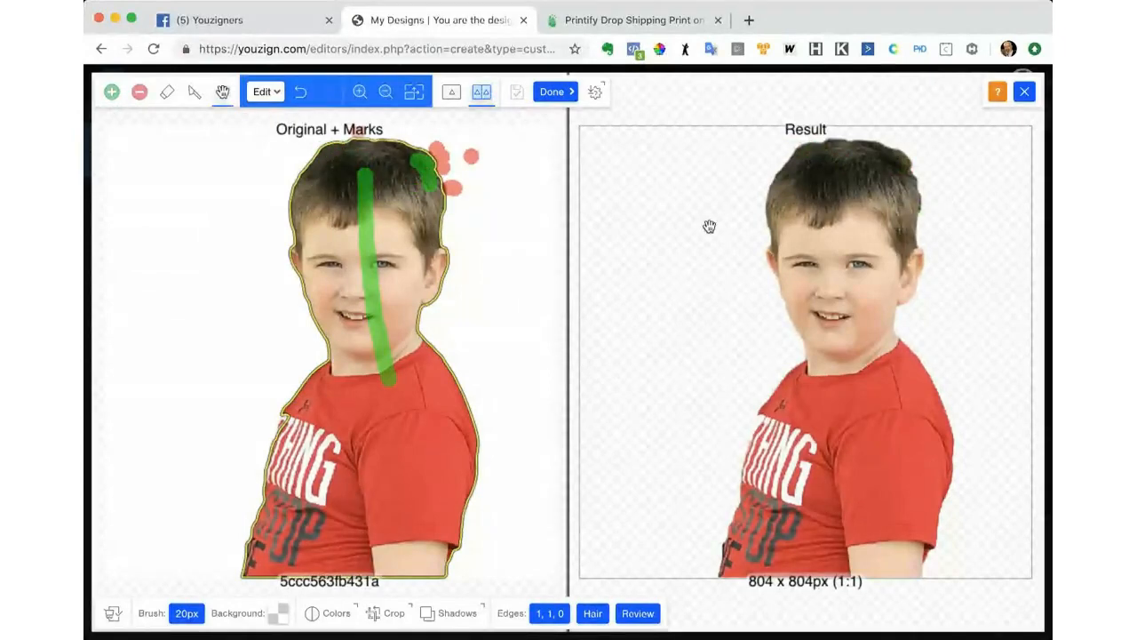
left_click(139, 93)
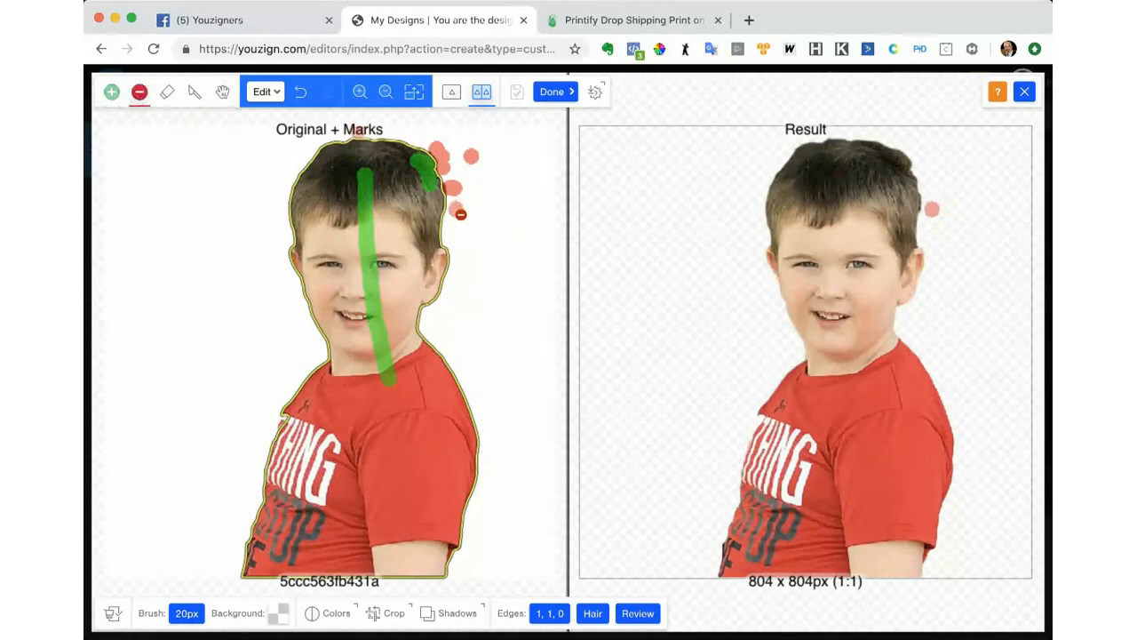
left_click(537, 99)
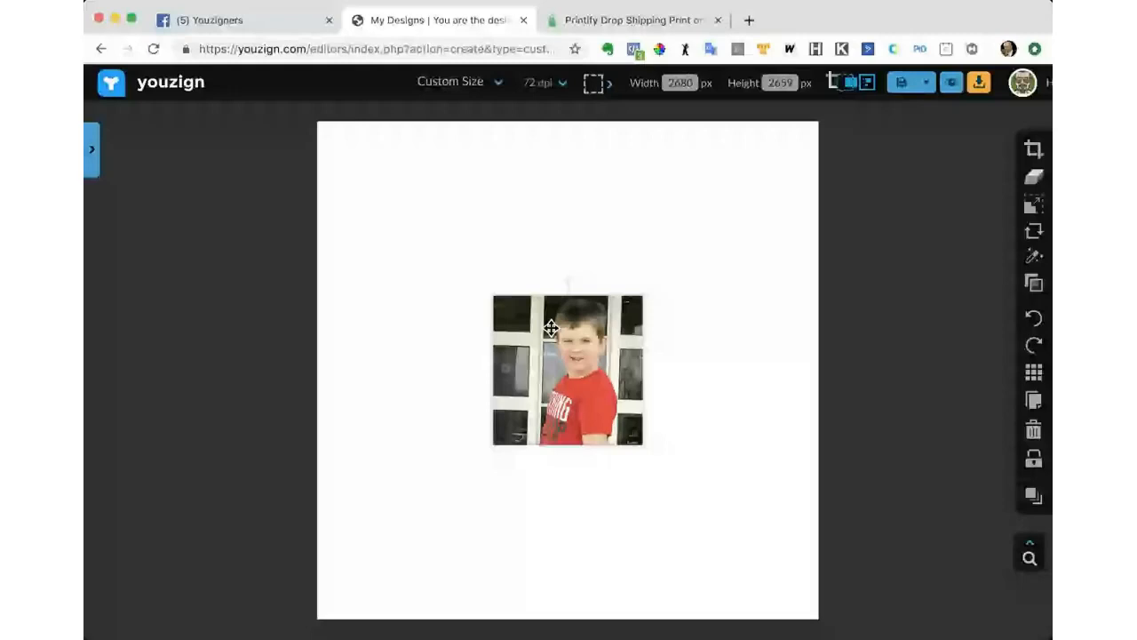
- Move the cutout aside, remove the original photo underneath, and place the cutout back on the blank canvas
left_click_drag(551, 329, 838, 358)
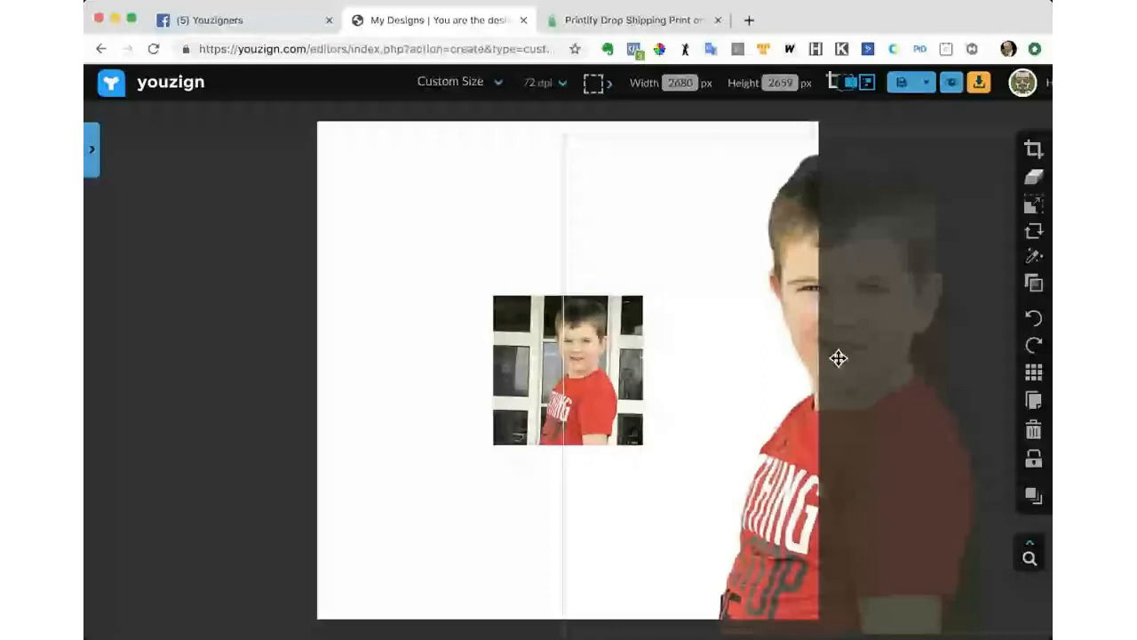
left_click_drag(839, 358, 851, 416)
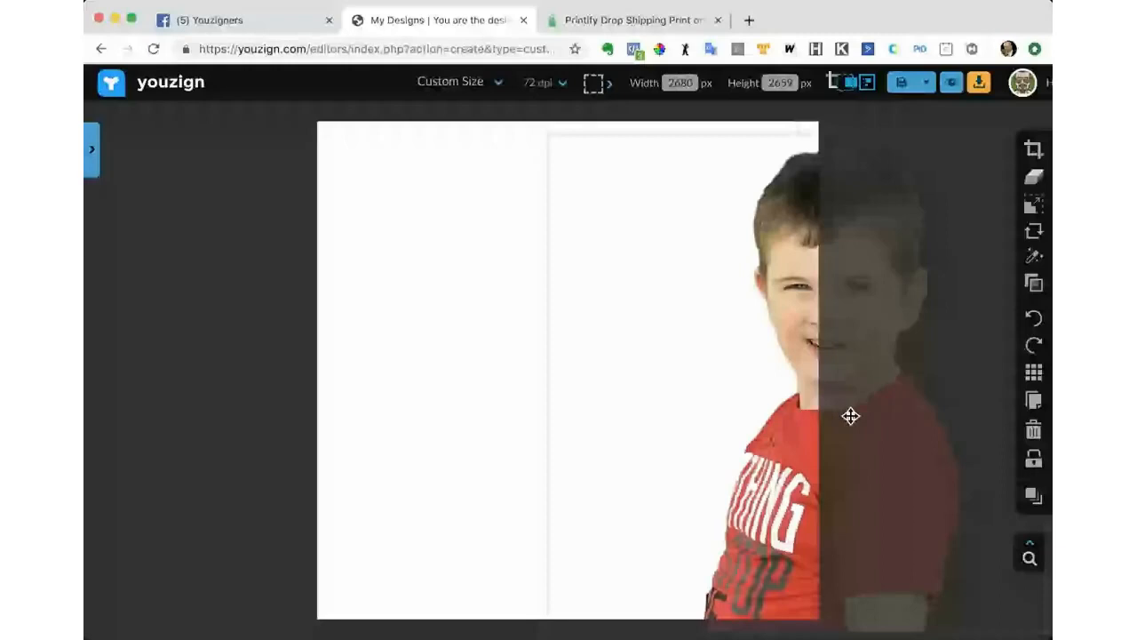
left_click_drag(850, 415, 668, 401)
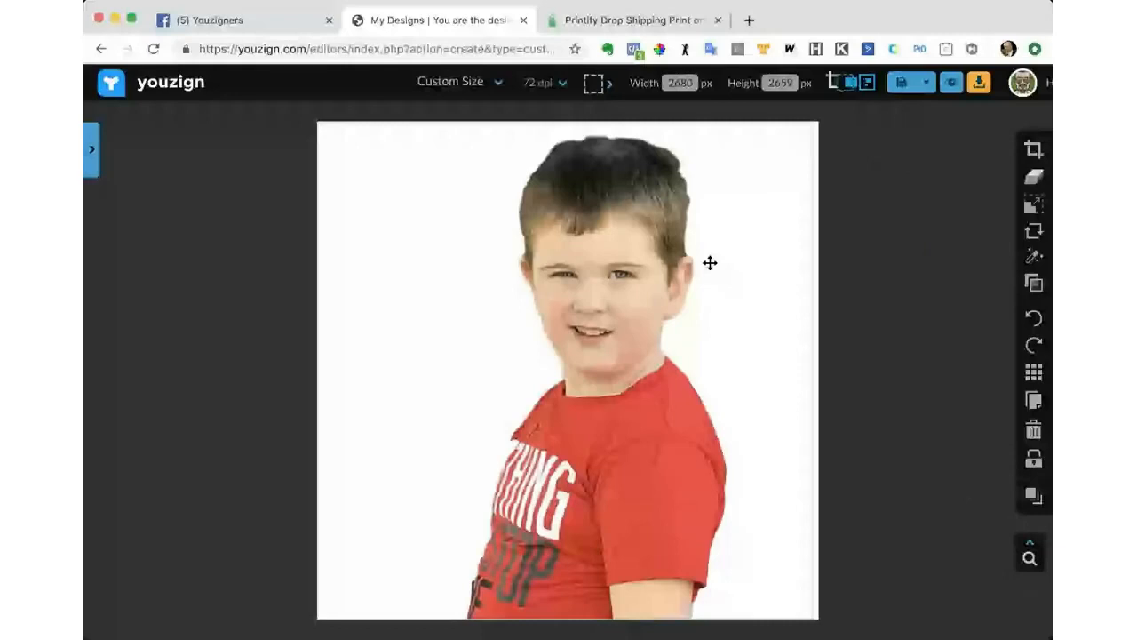
- Search the Pixabay integration in the graphics library for "barn" images
left_click(91, 150)
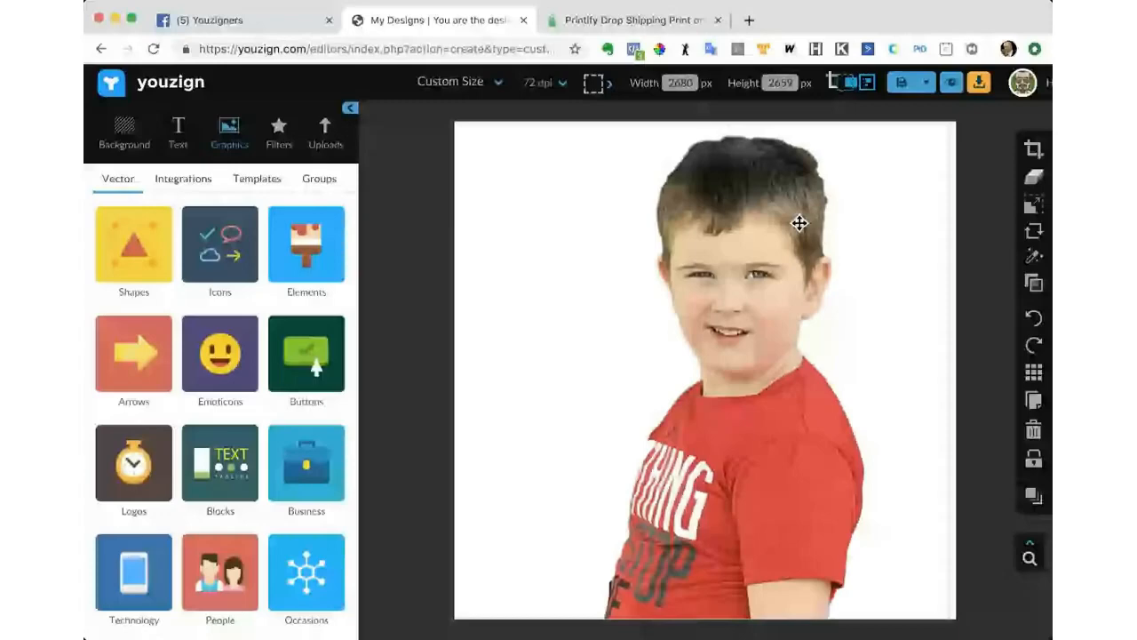
left_click(173, 181)
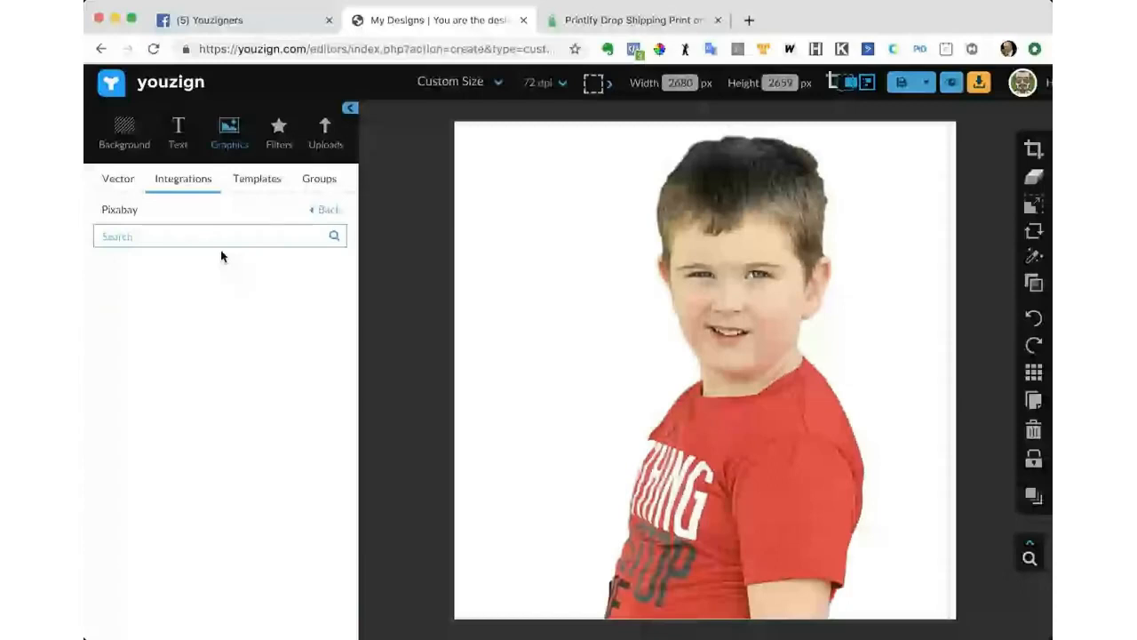
type("barn")
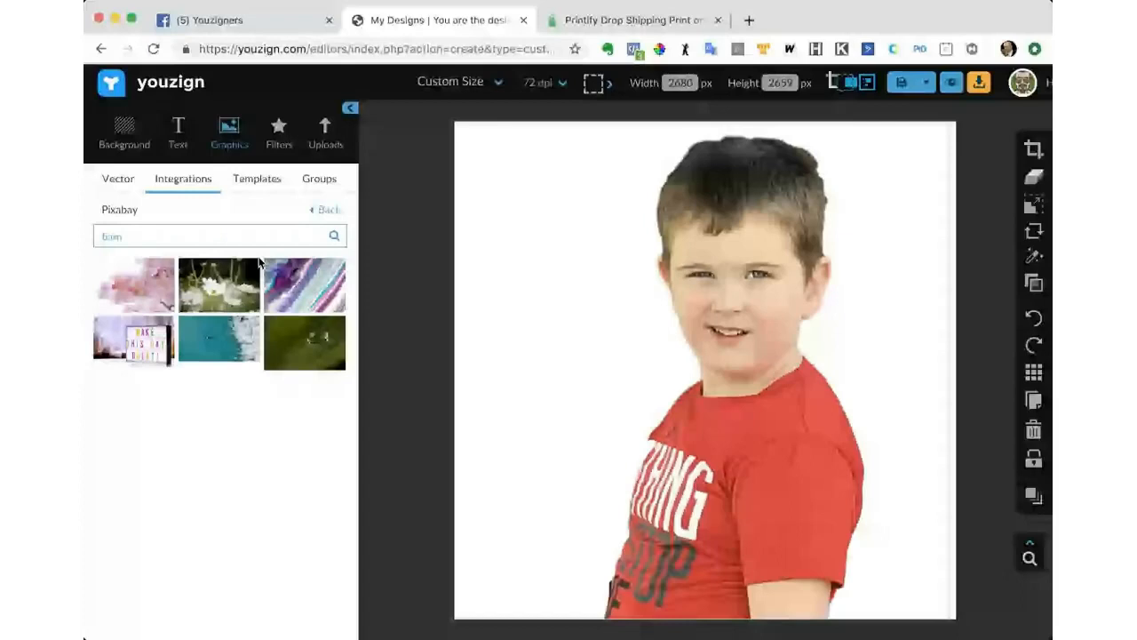
left_click(335, 237)
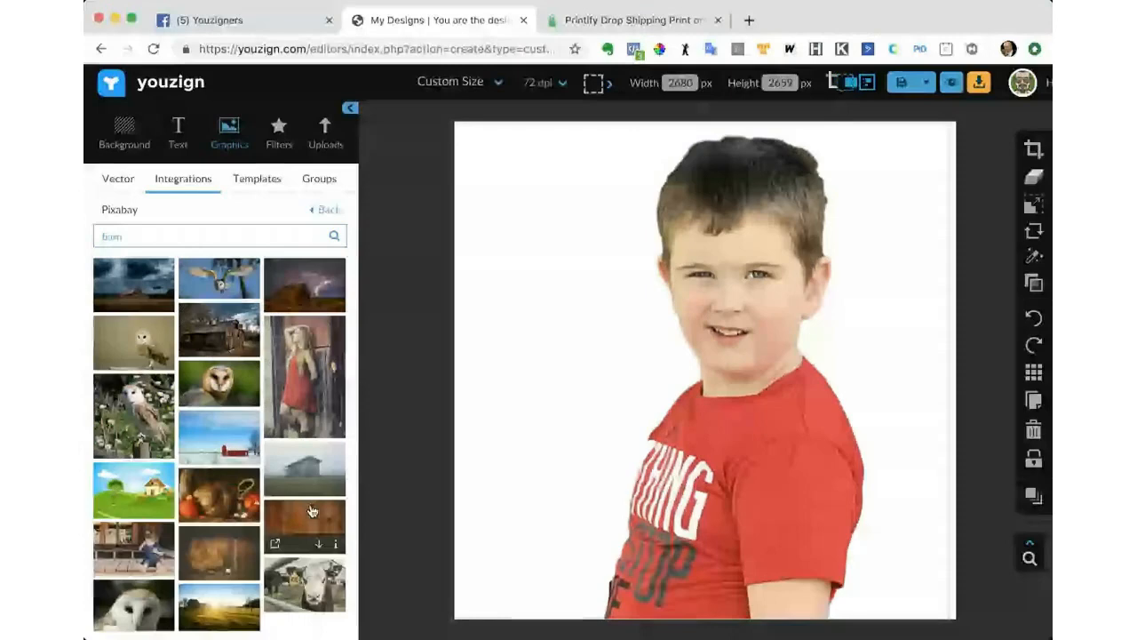
- Check the brown wood-grain barn photo on its Pixabay page and place it as a full-canvas background behind the boy
scroll(312, 511, "down", 1)
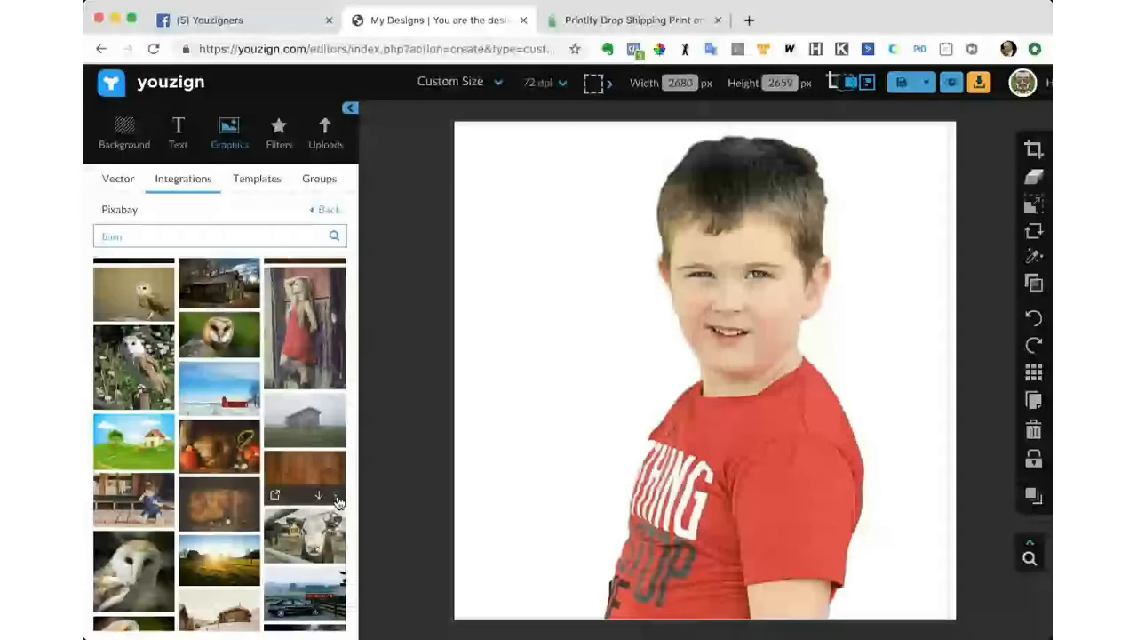
left_click(336, 499)
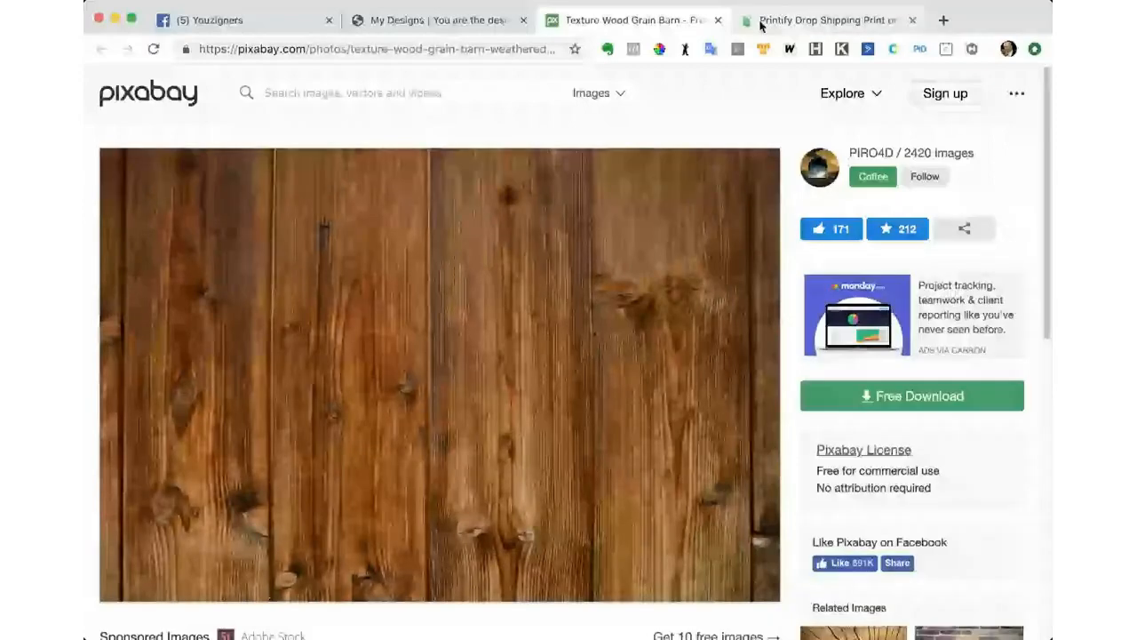
left_click(718, 20)
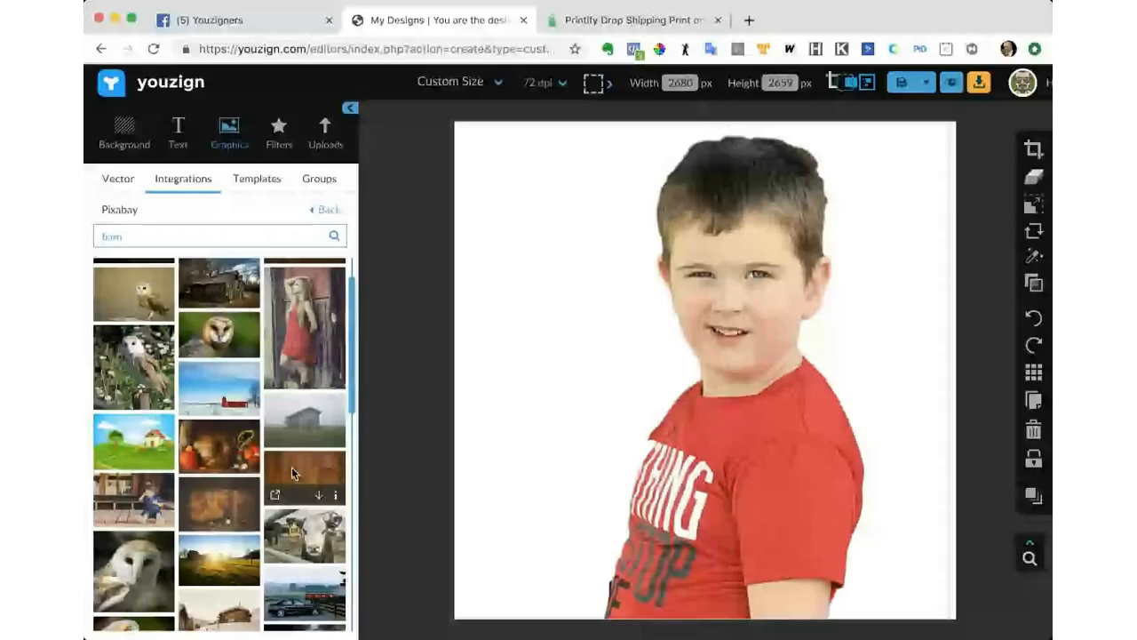
left_click(291, 467)
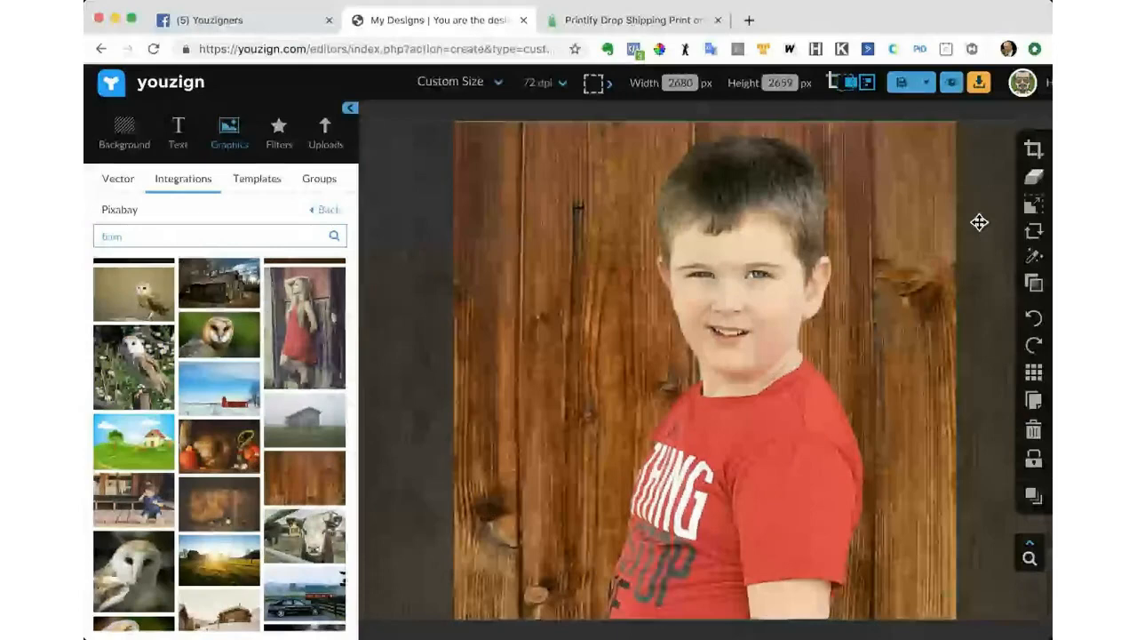
- Find the red barn-wall photo with the lantern among the barn results and place it as the background behind the boy
scroll(228, 441, "down", 1)
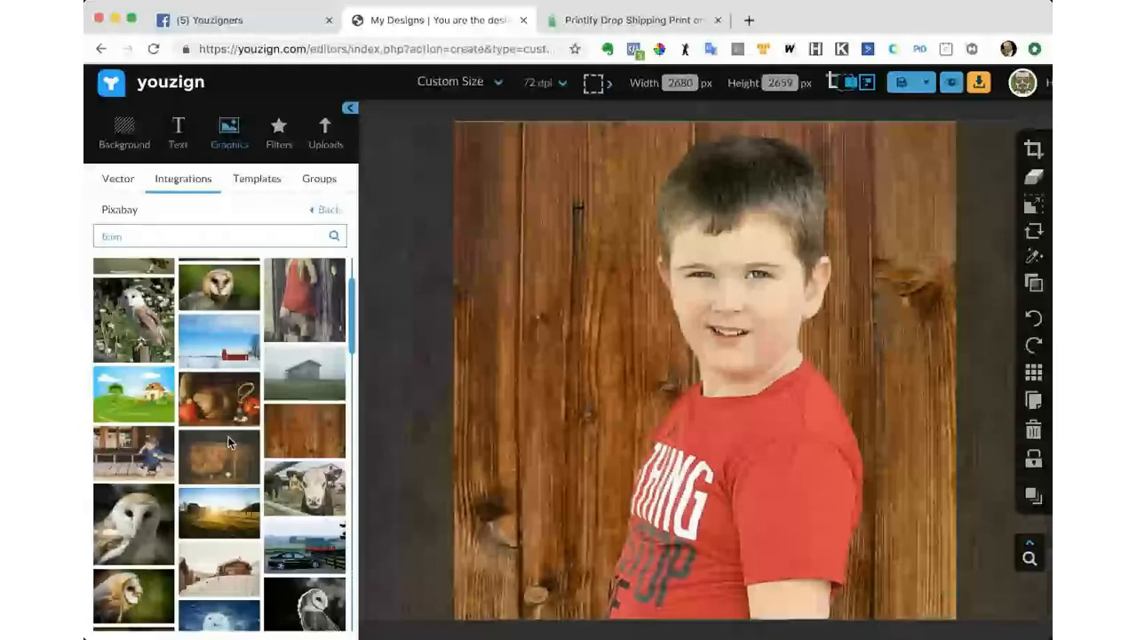
scroll(229, 441, "down", 3)
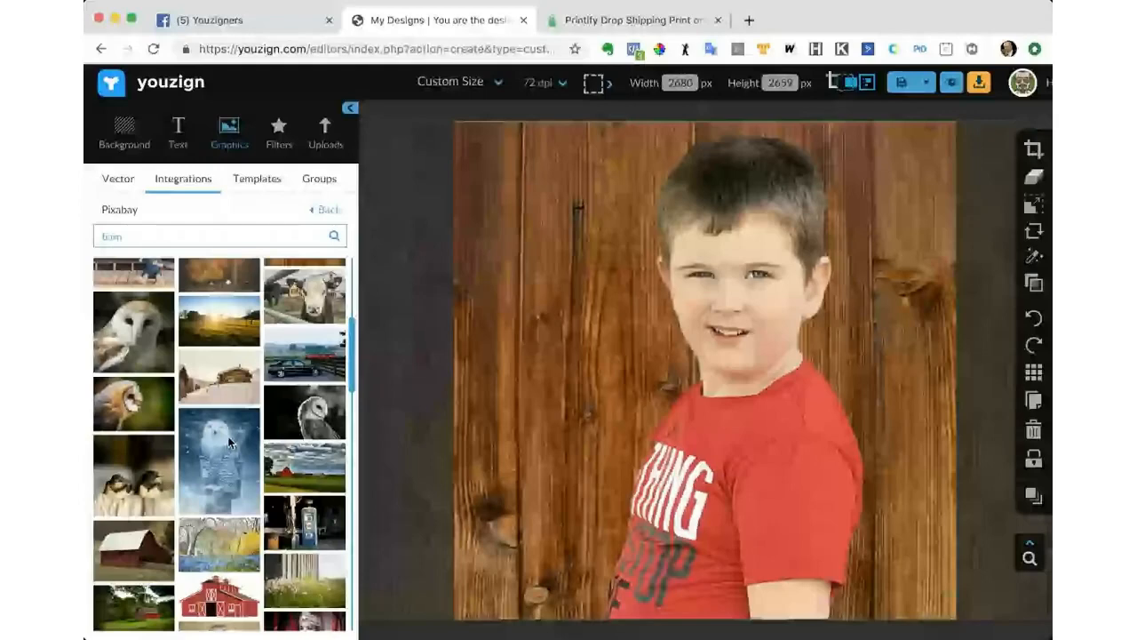
scroll(229, 441, "down", 4)
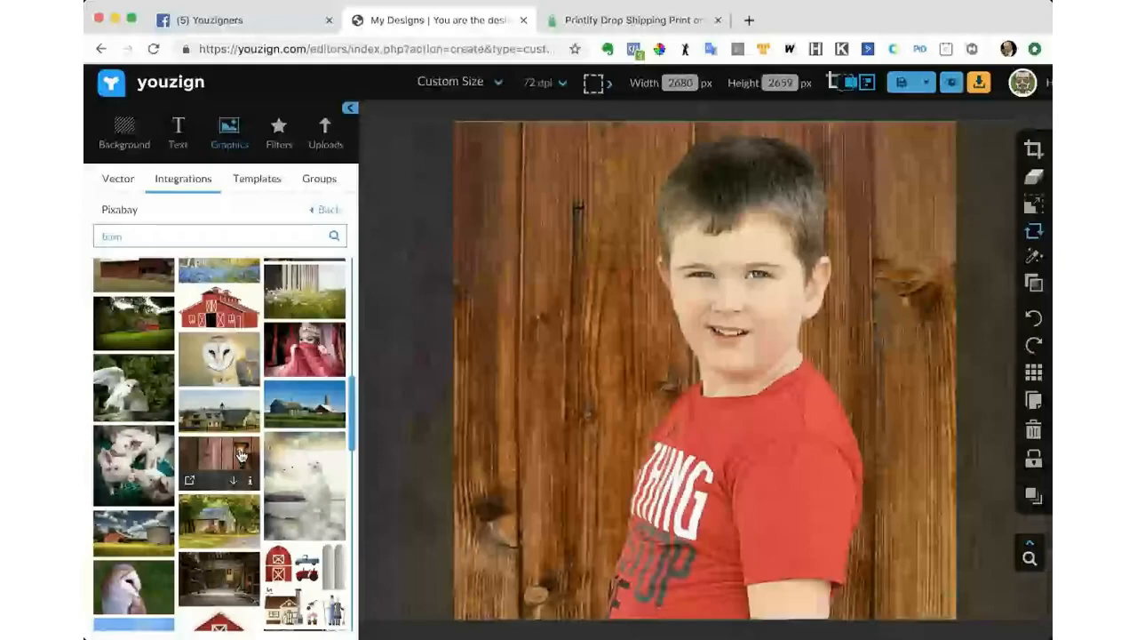
left_click(238, 455)
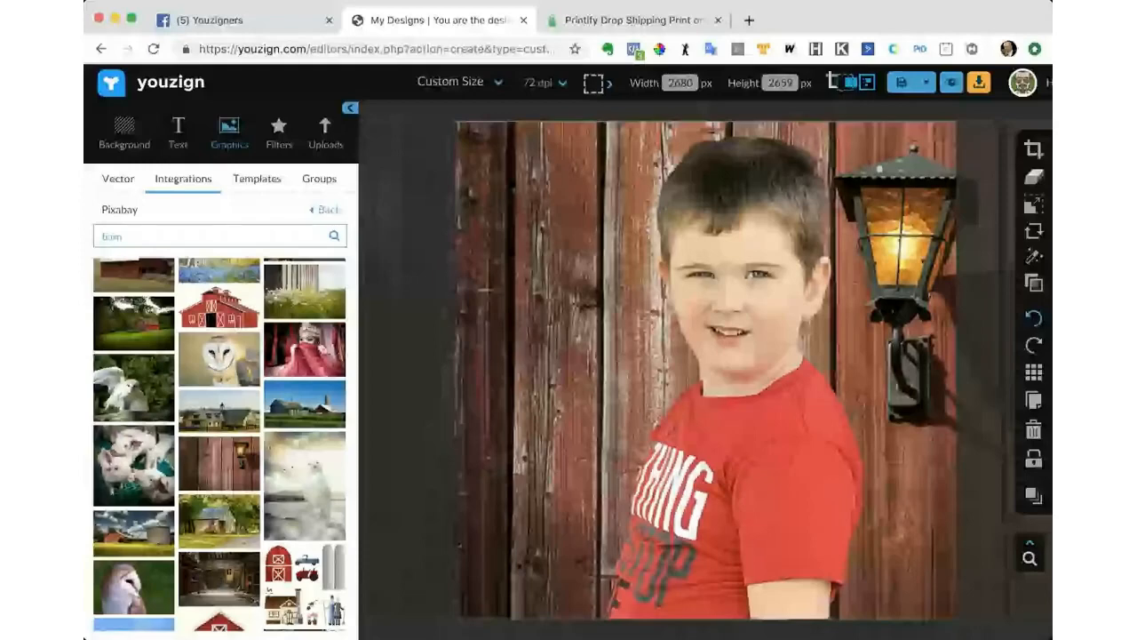
- Step through the undo history of the background changes and delete the red lantern barn wall from behind the boy
left_click(1034, 345)
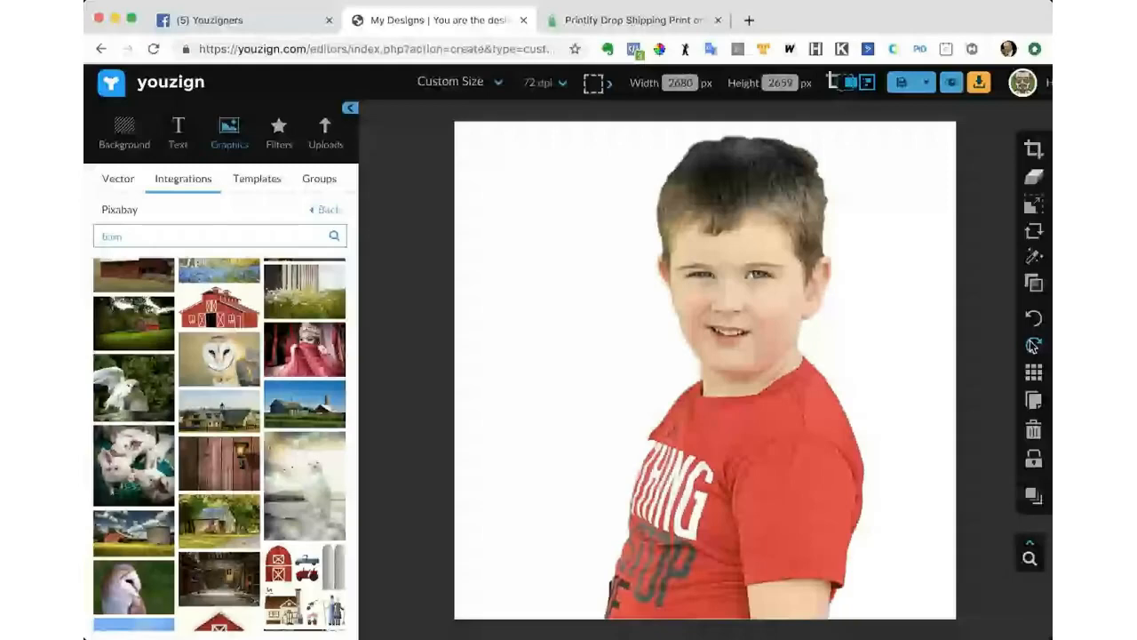
left_click(1033, 346)
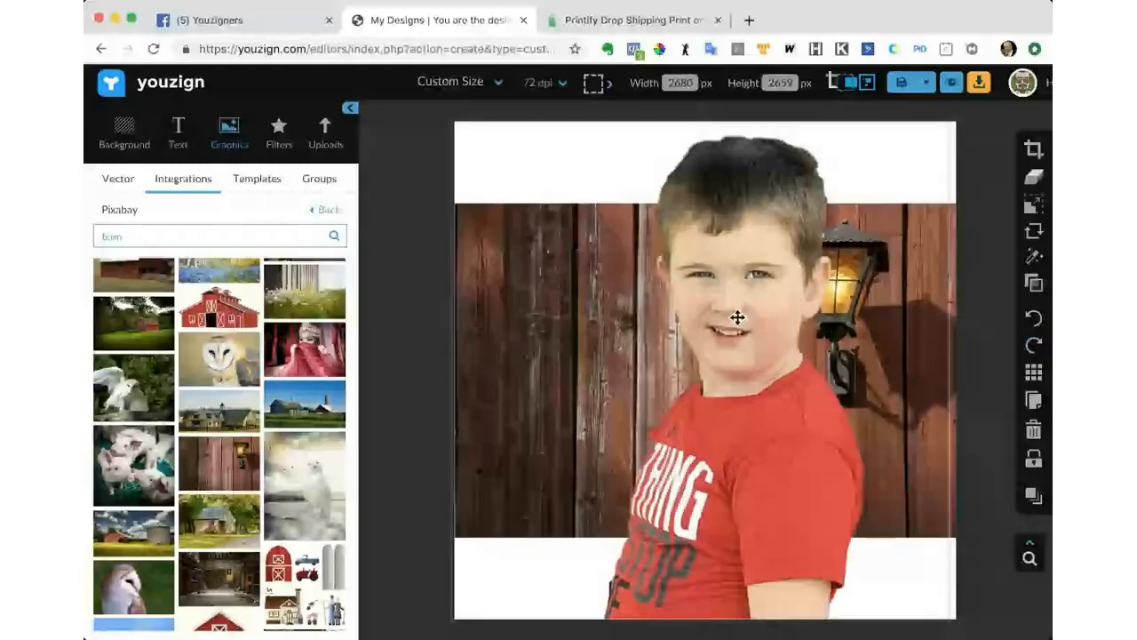
left_click(1032, 430)
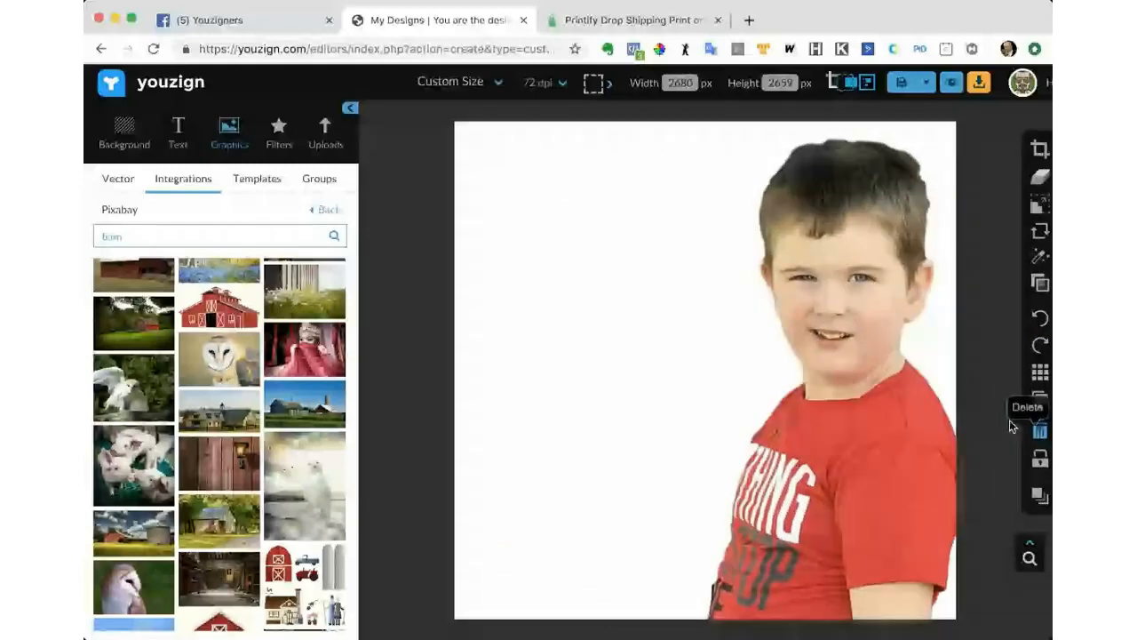
- Place the brown wood-grain barn photo behind the boy as a full-canvas background and shift his cutout slightly left and up
scroll(246, 330, "up", 10)
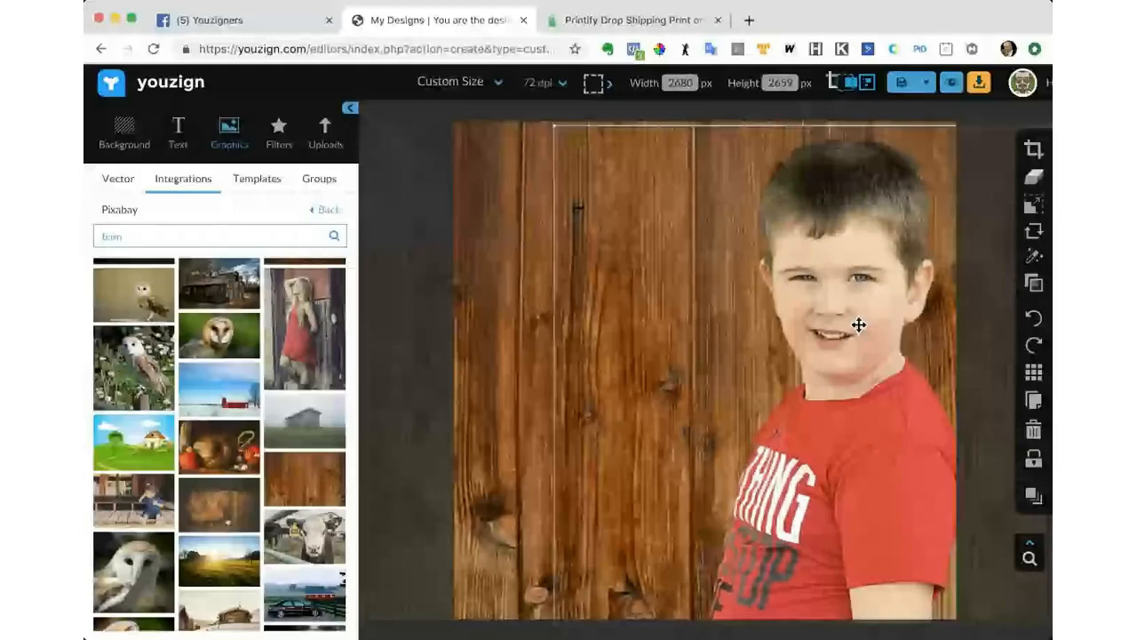
left_click_drag(859, 325, 847, 320)
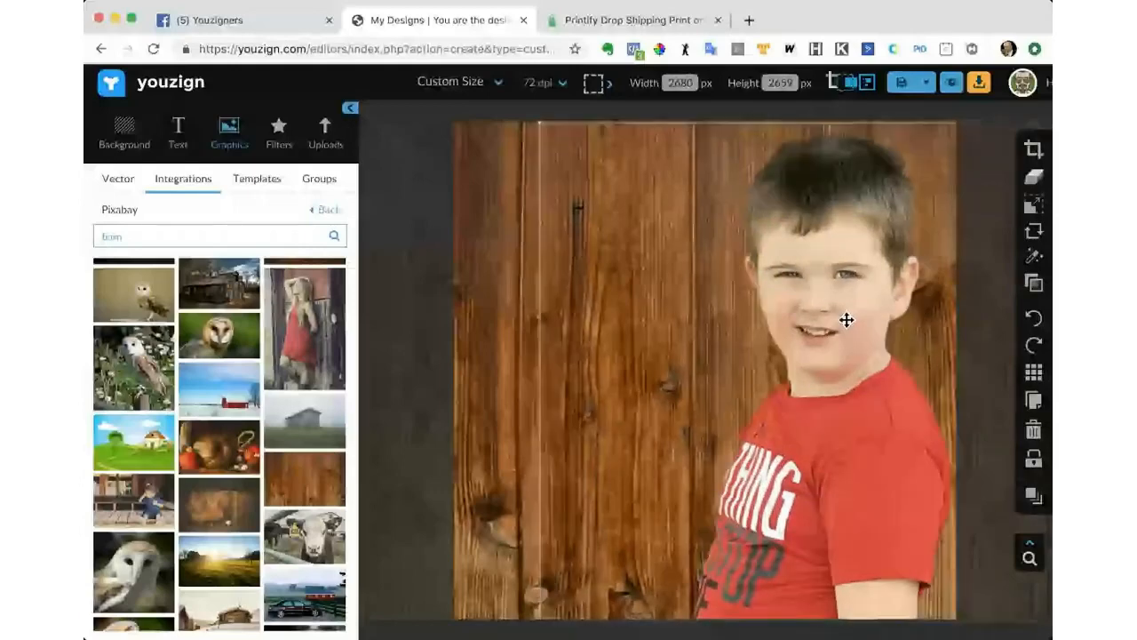